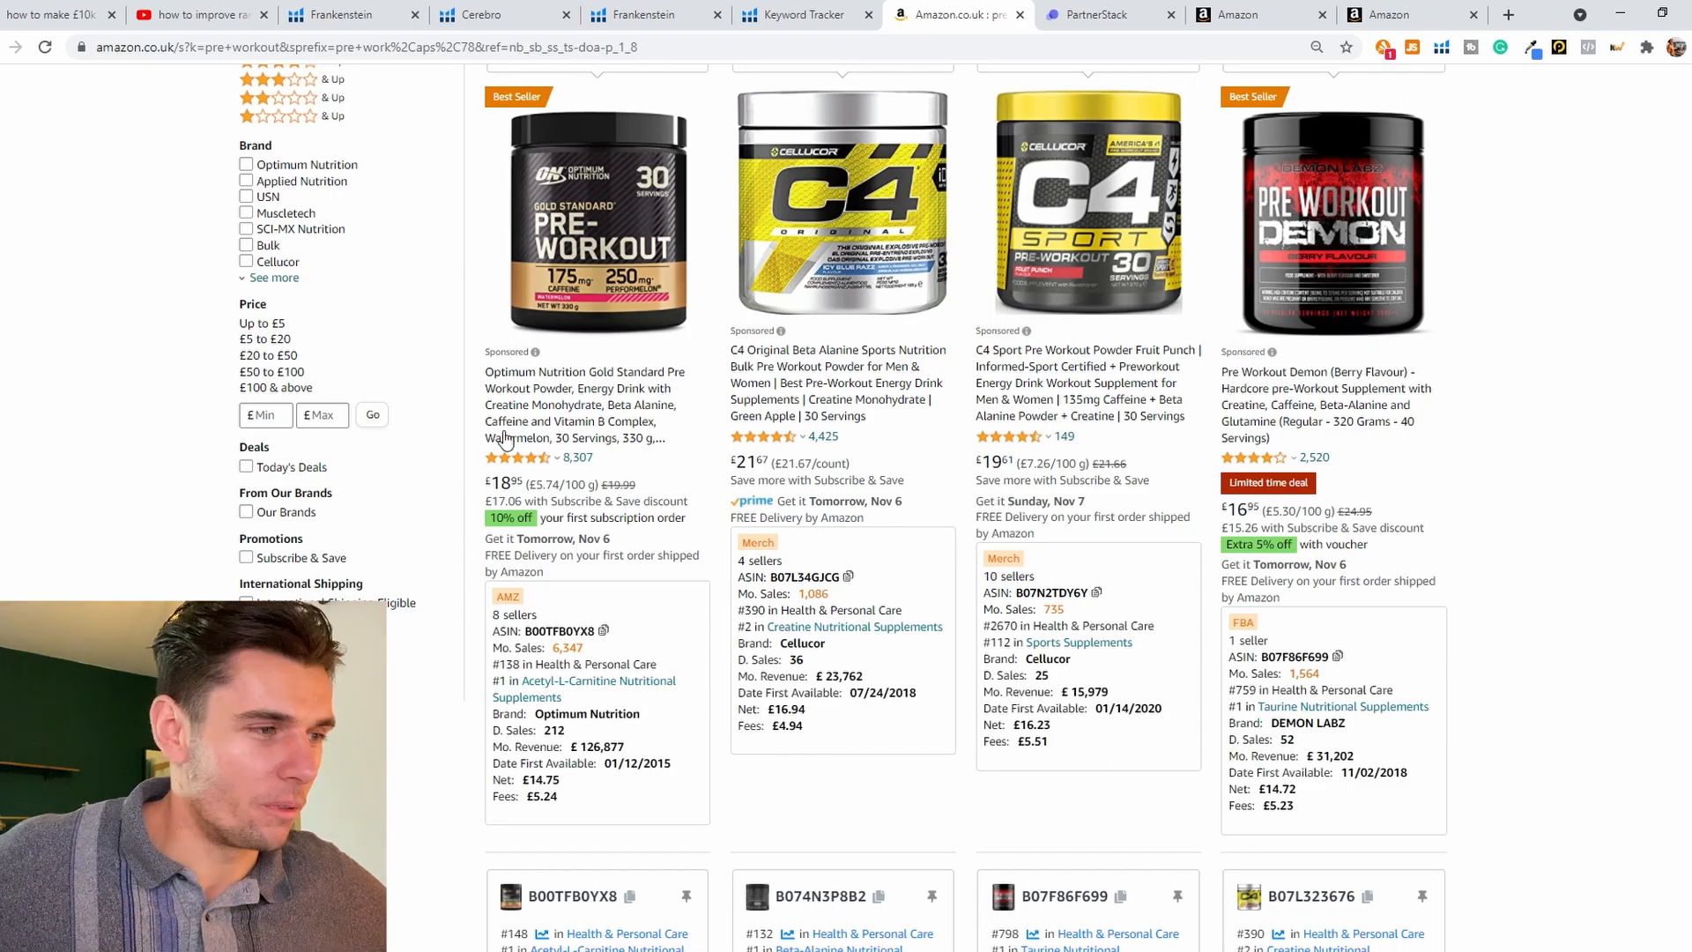
Step: Copy the ASIN of the Optimum Nutrition Gold Standard Pre-Workout from the Amazon pre-workout search results
scroll(1269, 366, down, 7)
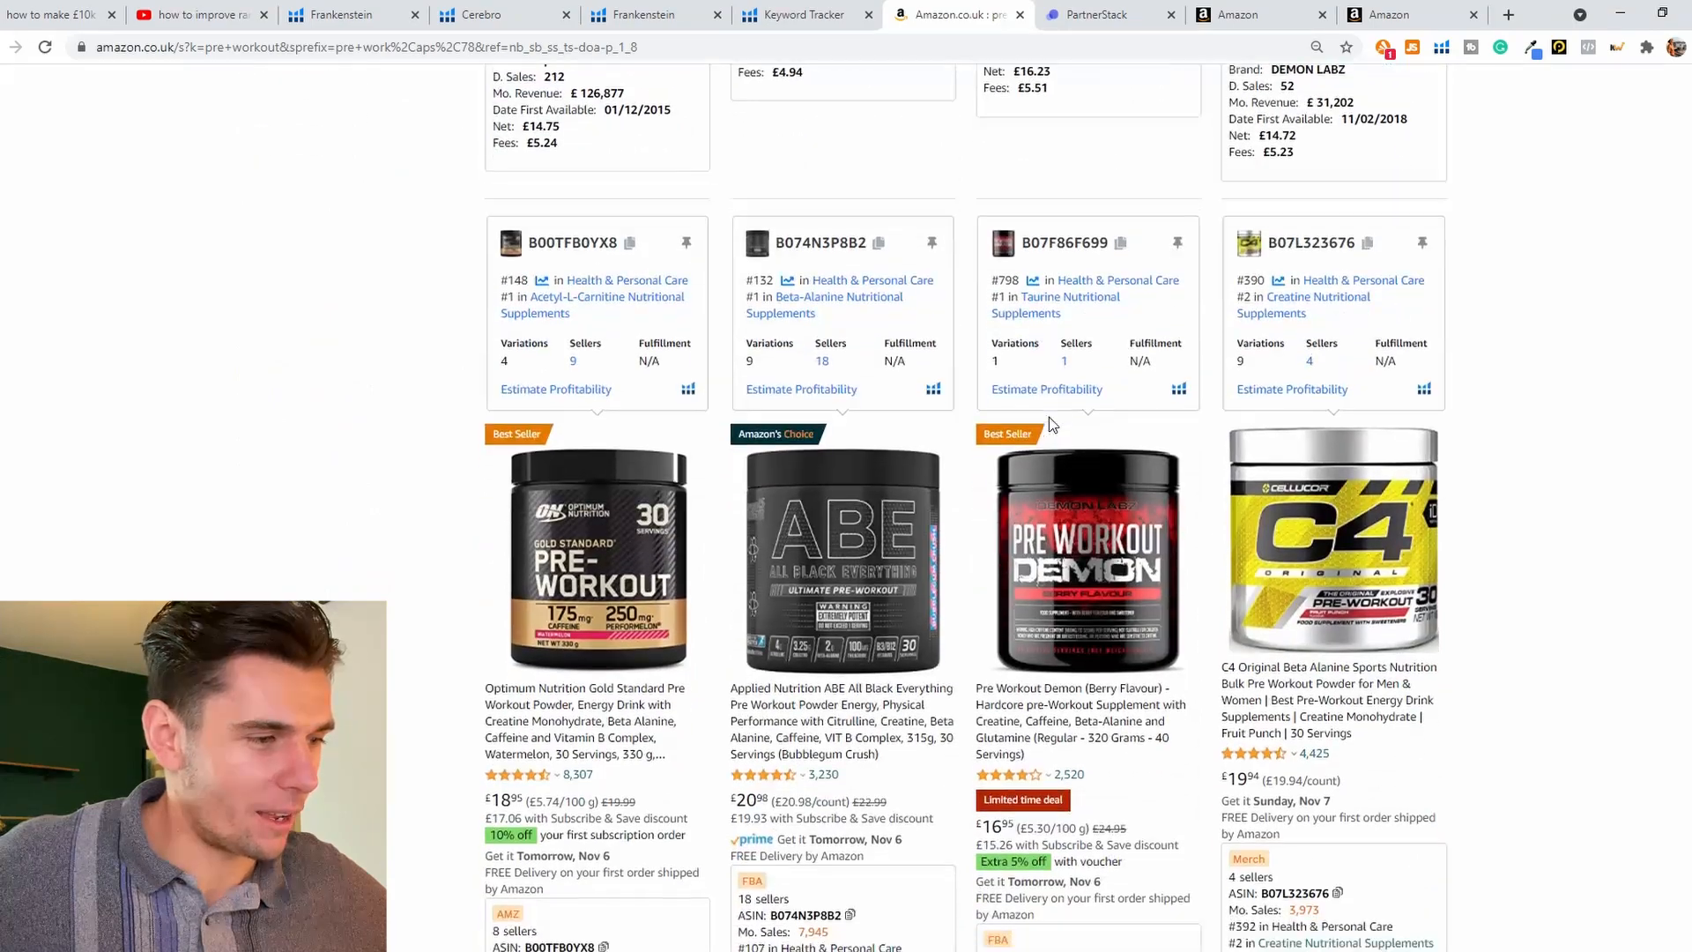
scroll(1049, 426, down, 4)
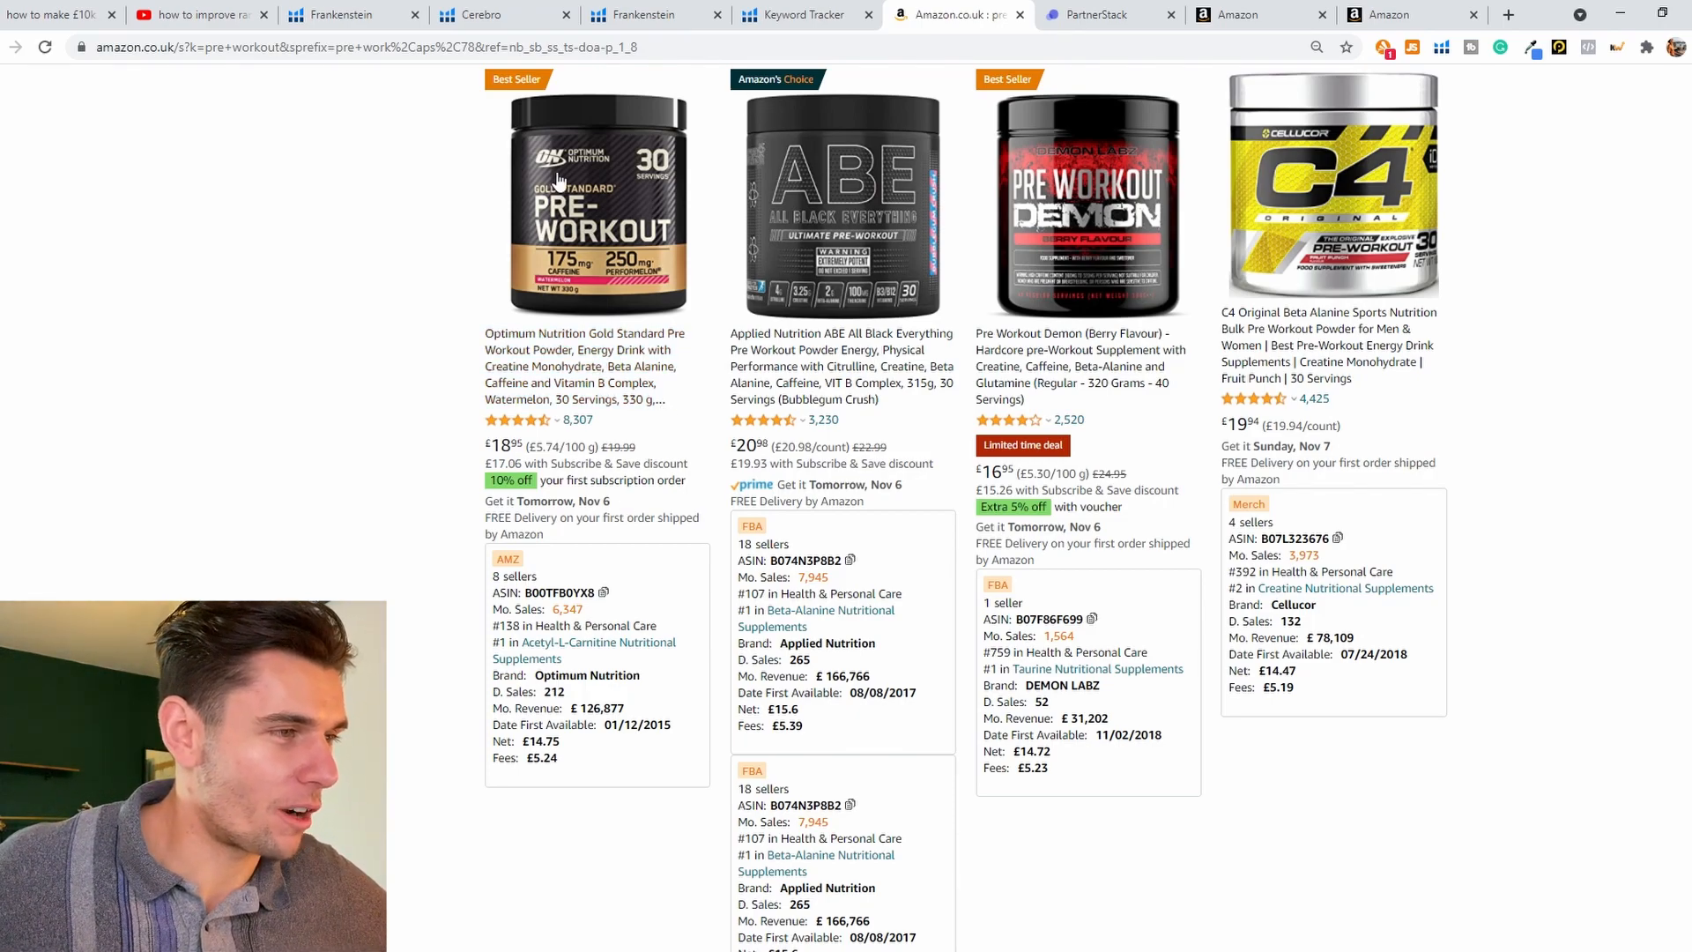
mouse_move(668, 597)
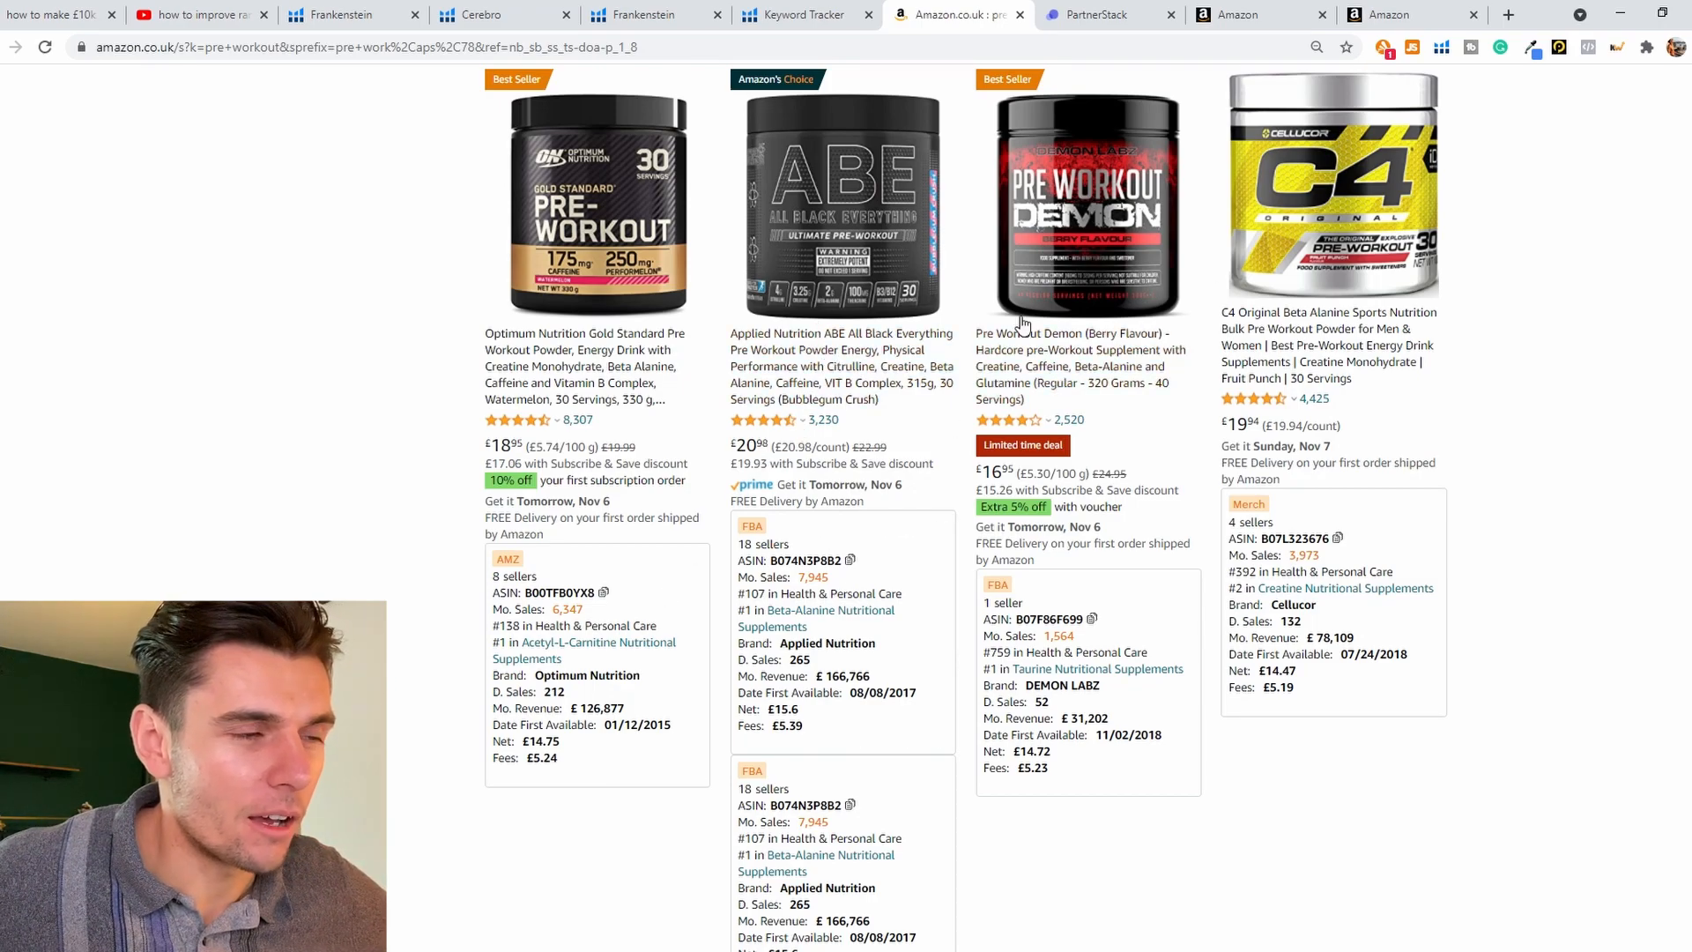
scroll(964, 357, down, 7)
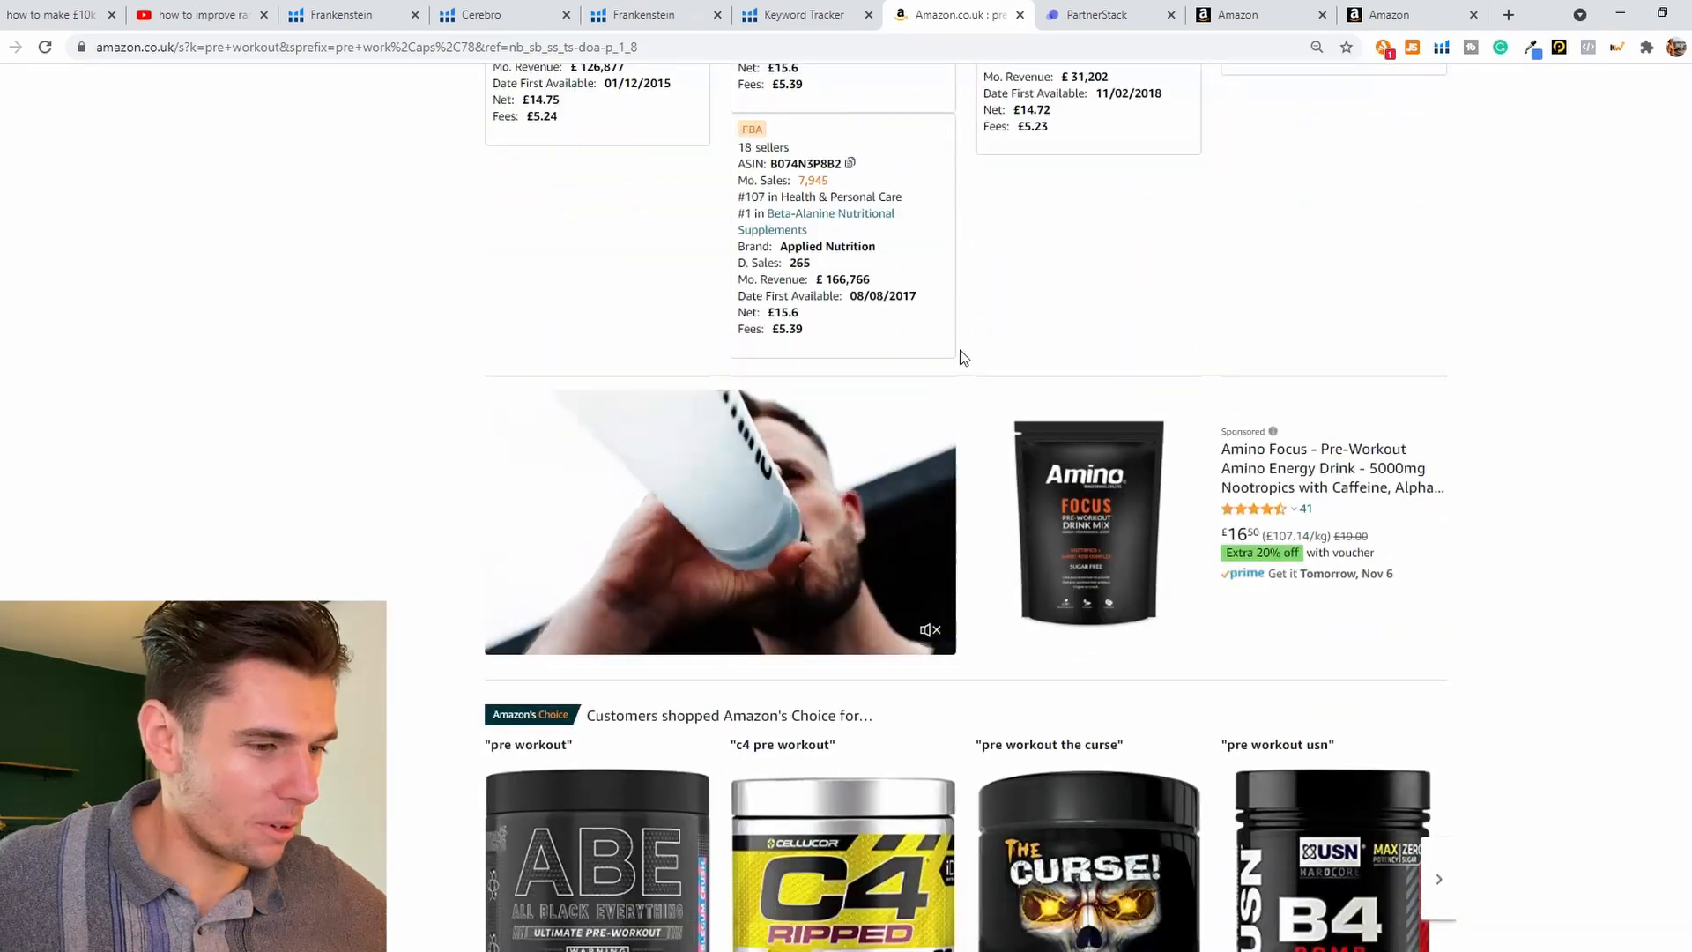
scroll(963, 357, down, 7)
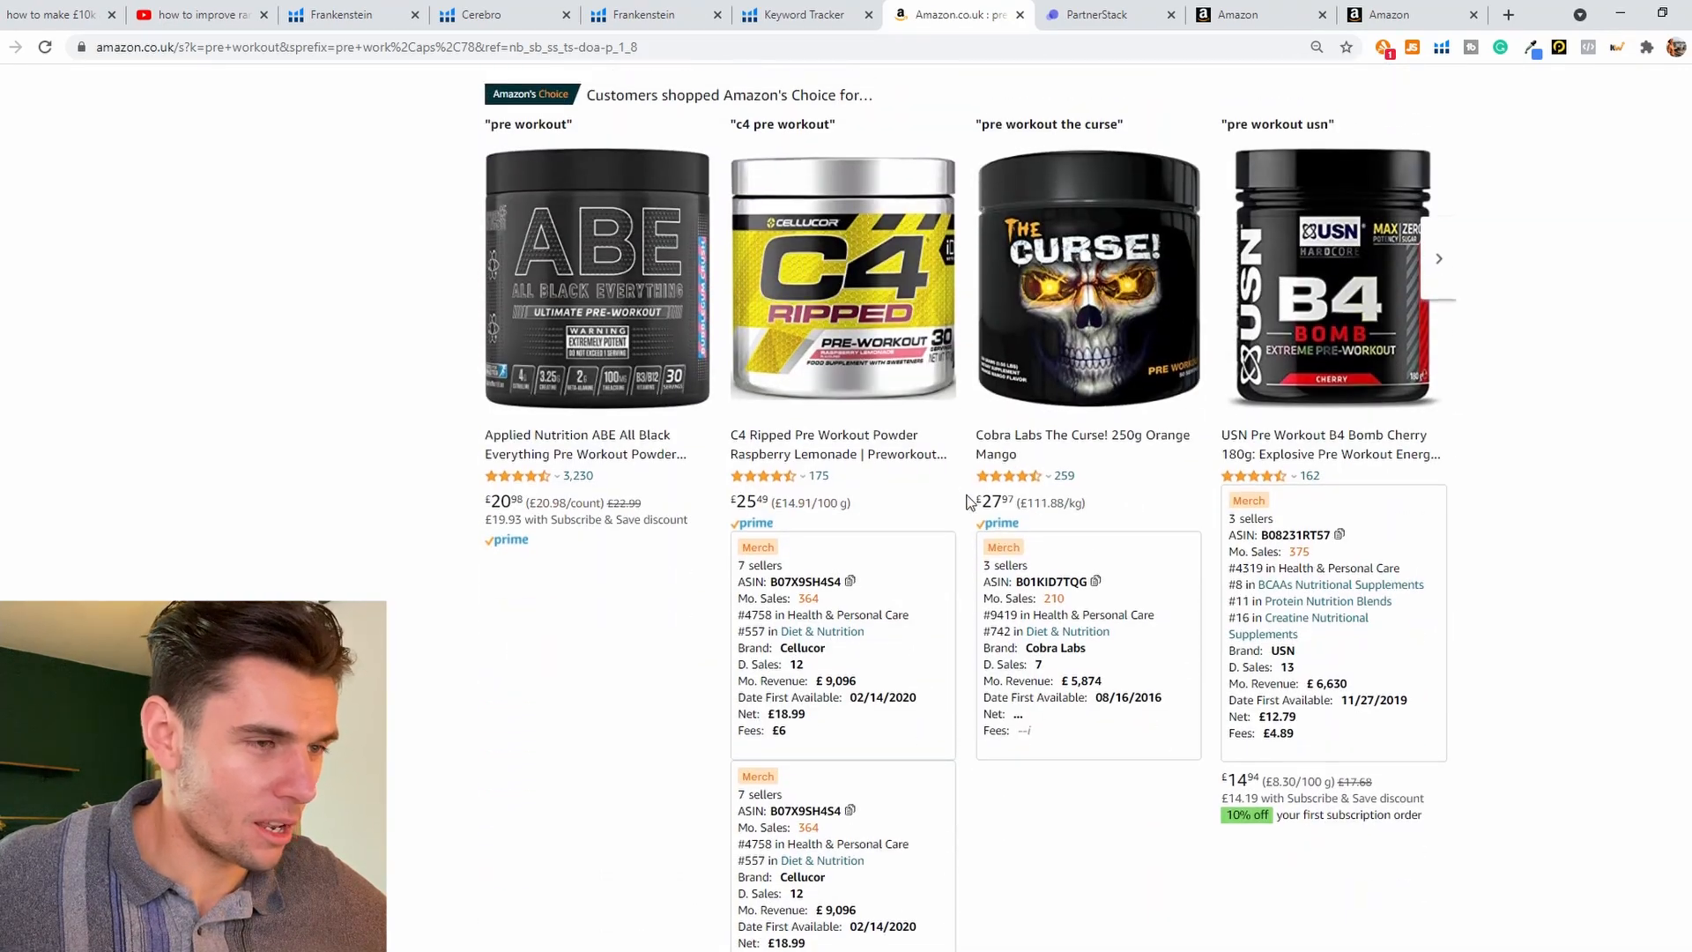
scroll(966, 501, up, 14)
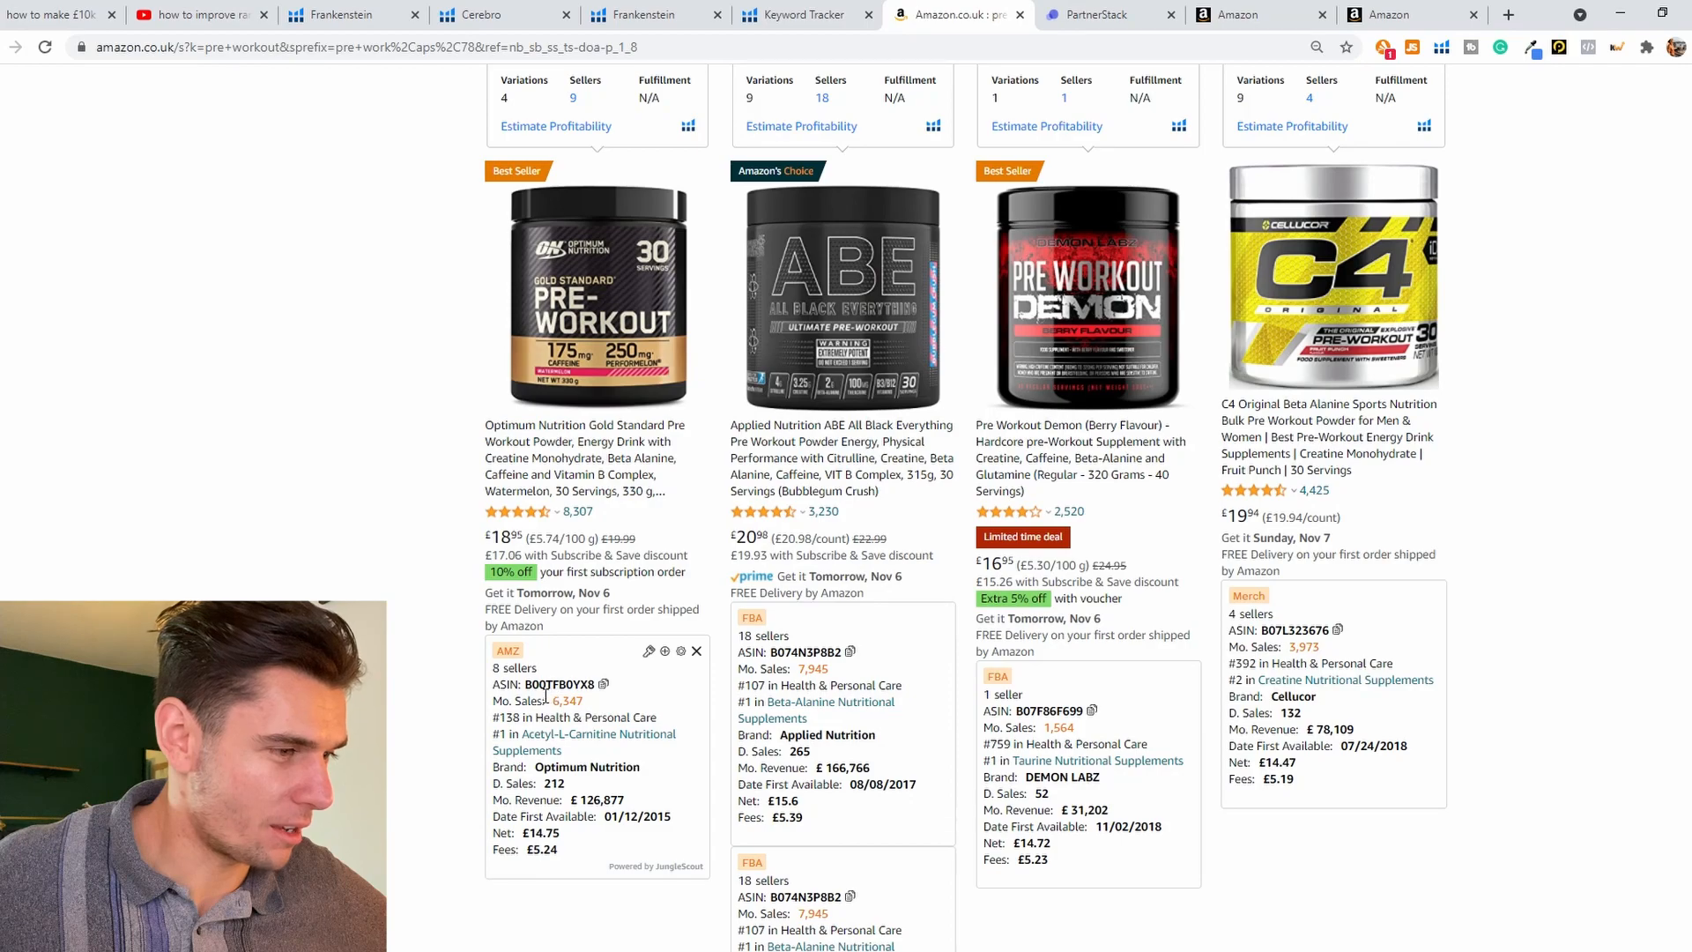
drag(526, 684, 608, 696)
key(ctrl+c)
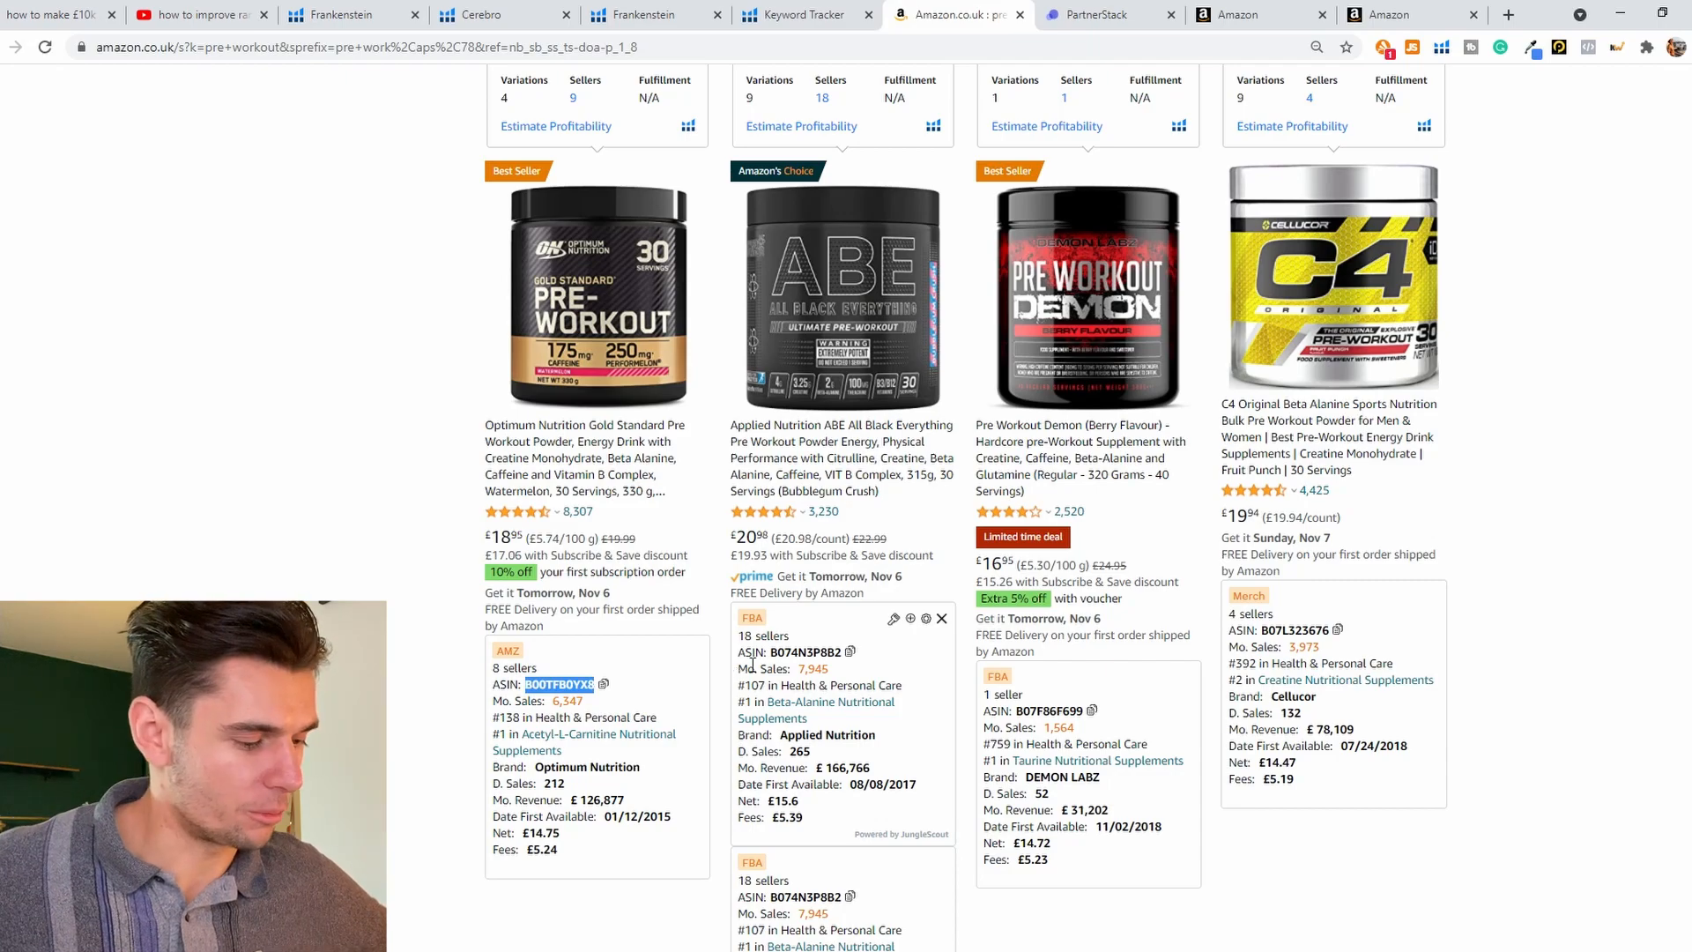
Step: Switch to Helium 10 Cerebro and add ASIN B00TFB0YX8 to the reverse ASIN lookup
click(484, 20)
click(3, 97)
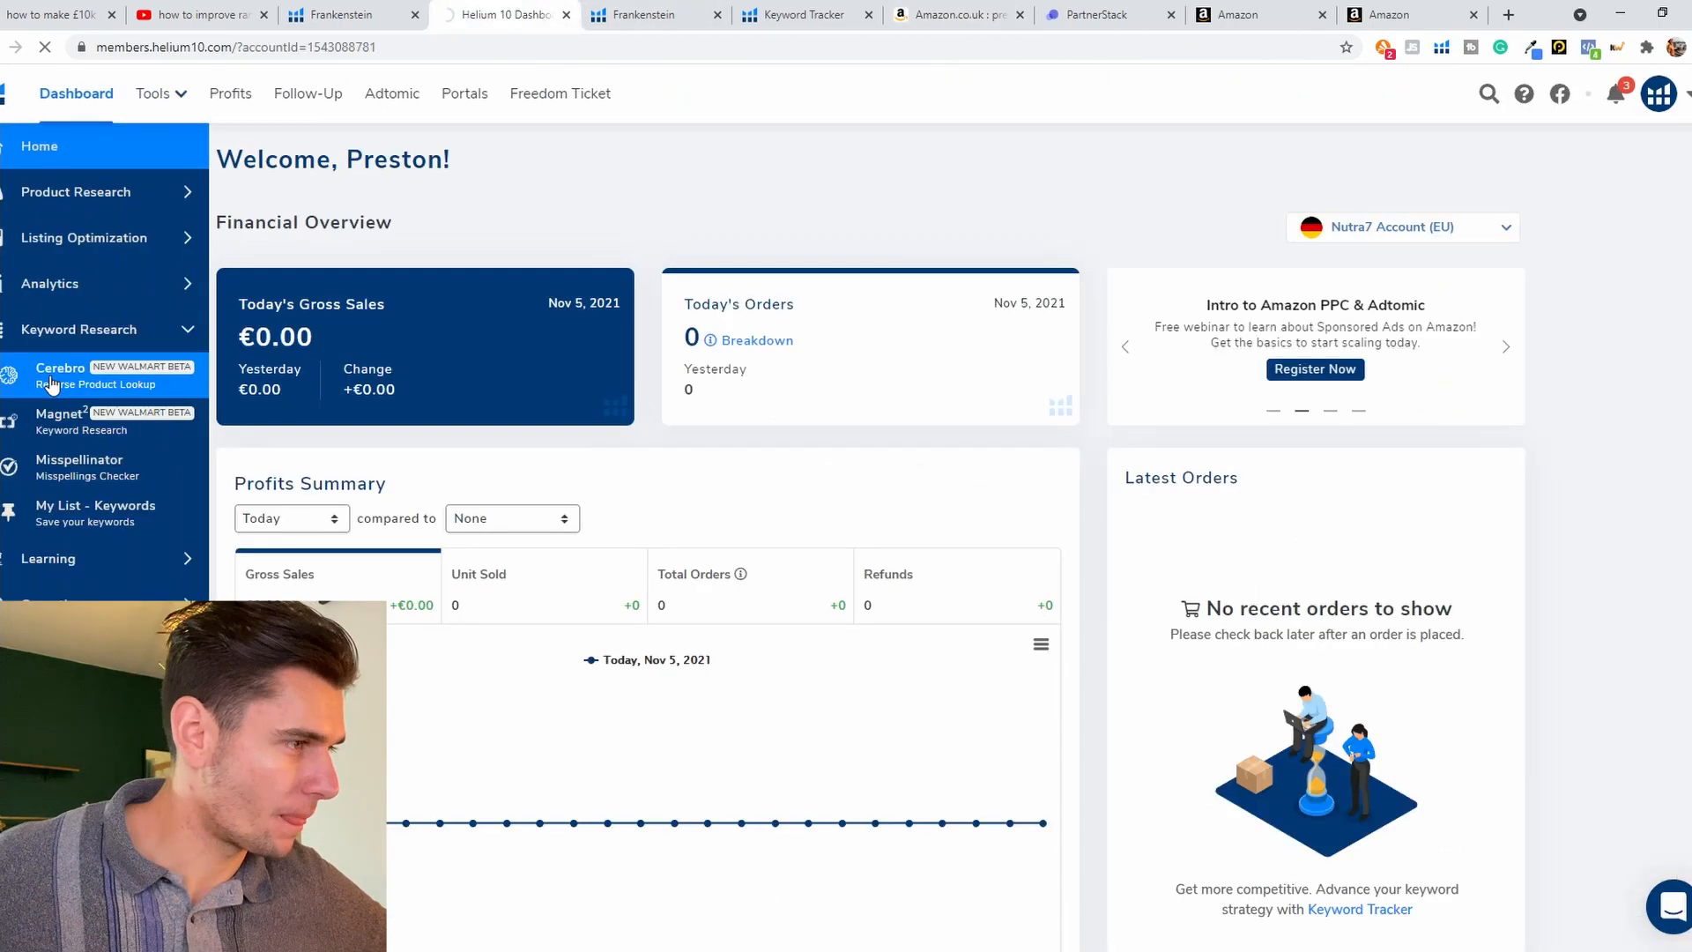
click(51, 385)
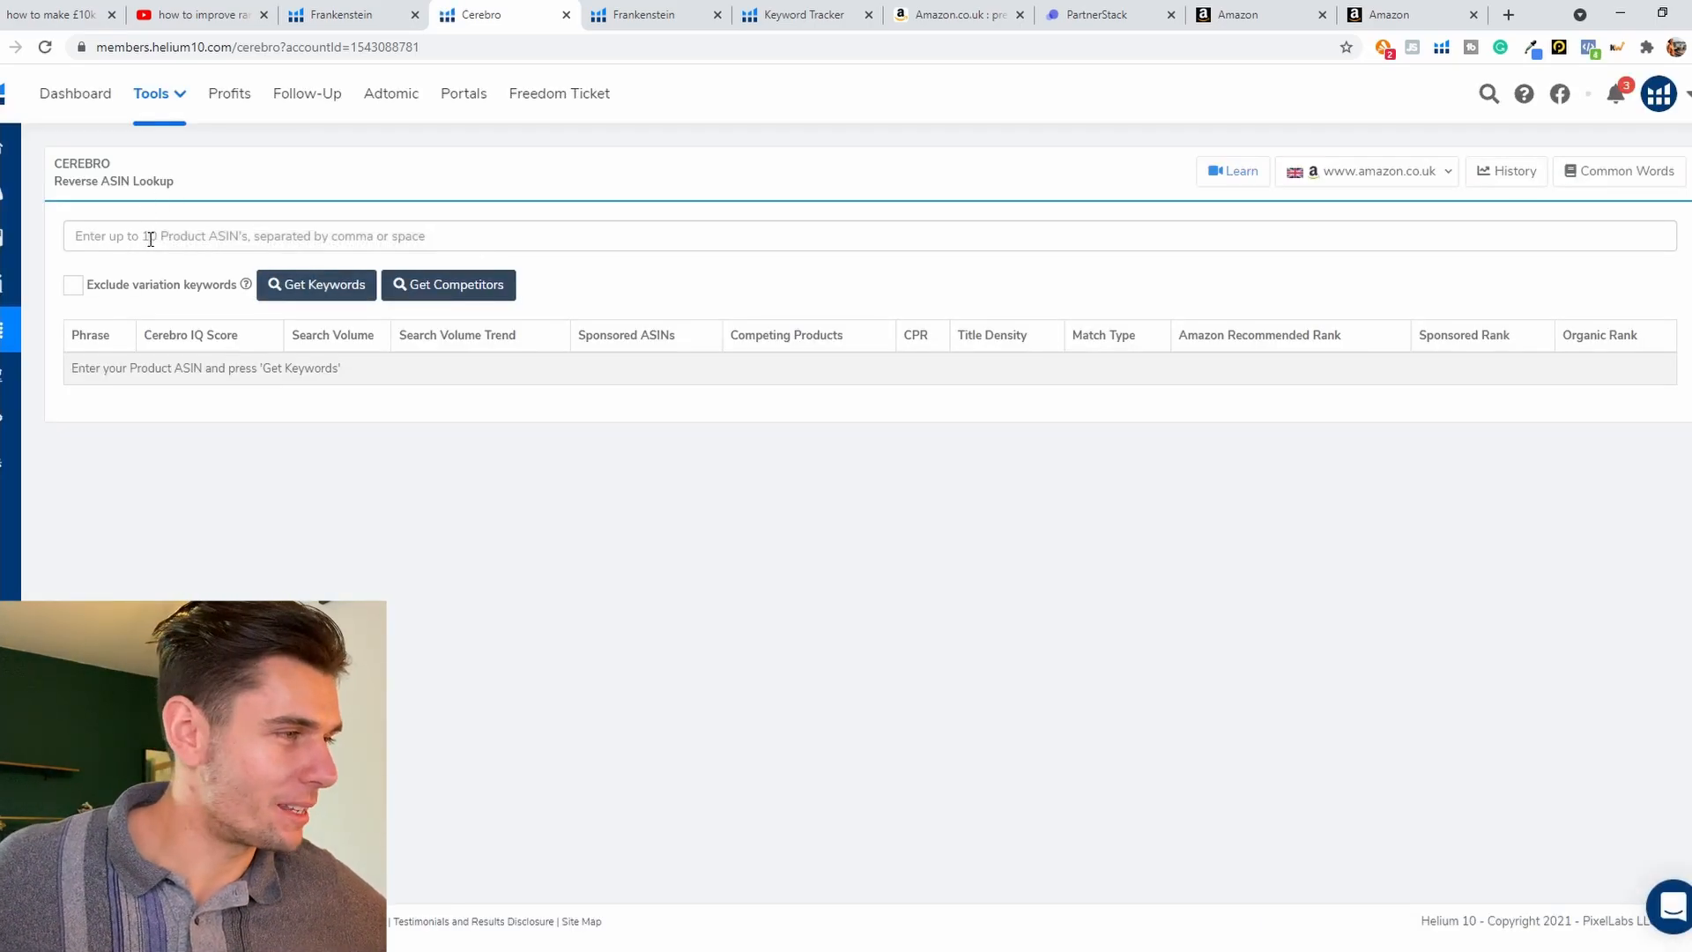
click(151, 239)
key(ctrl+v)
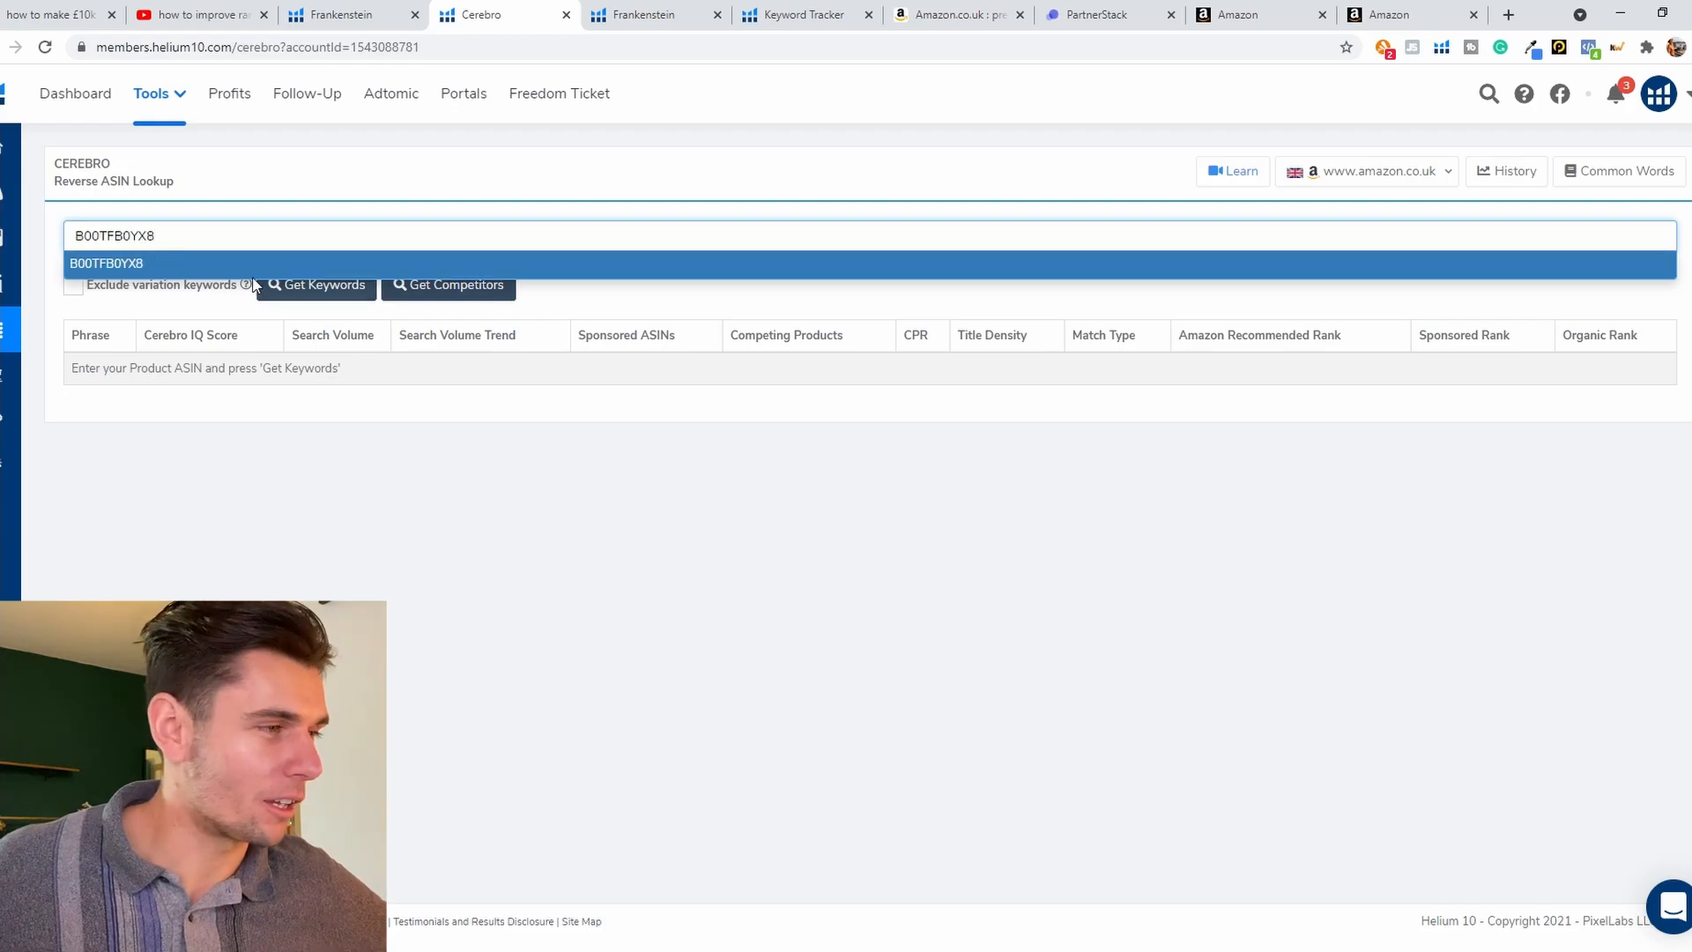
click(231, 262)
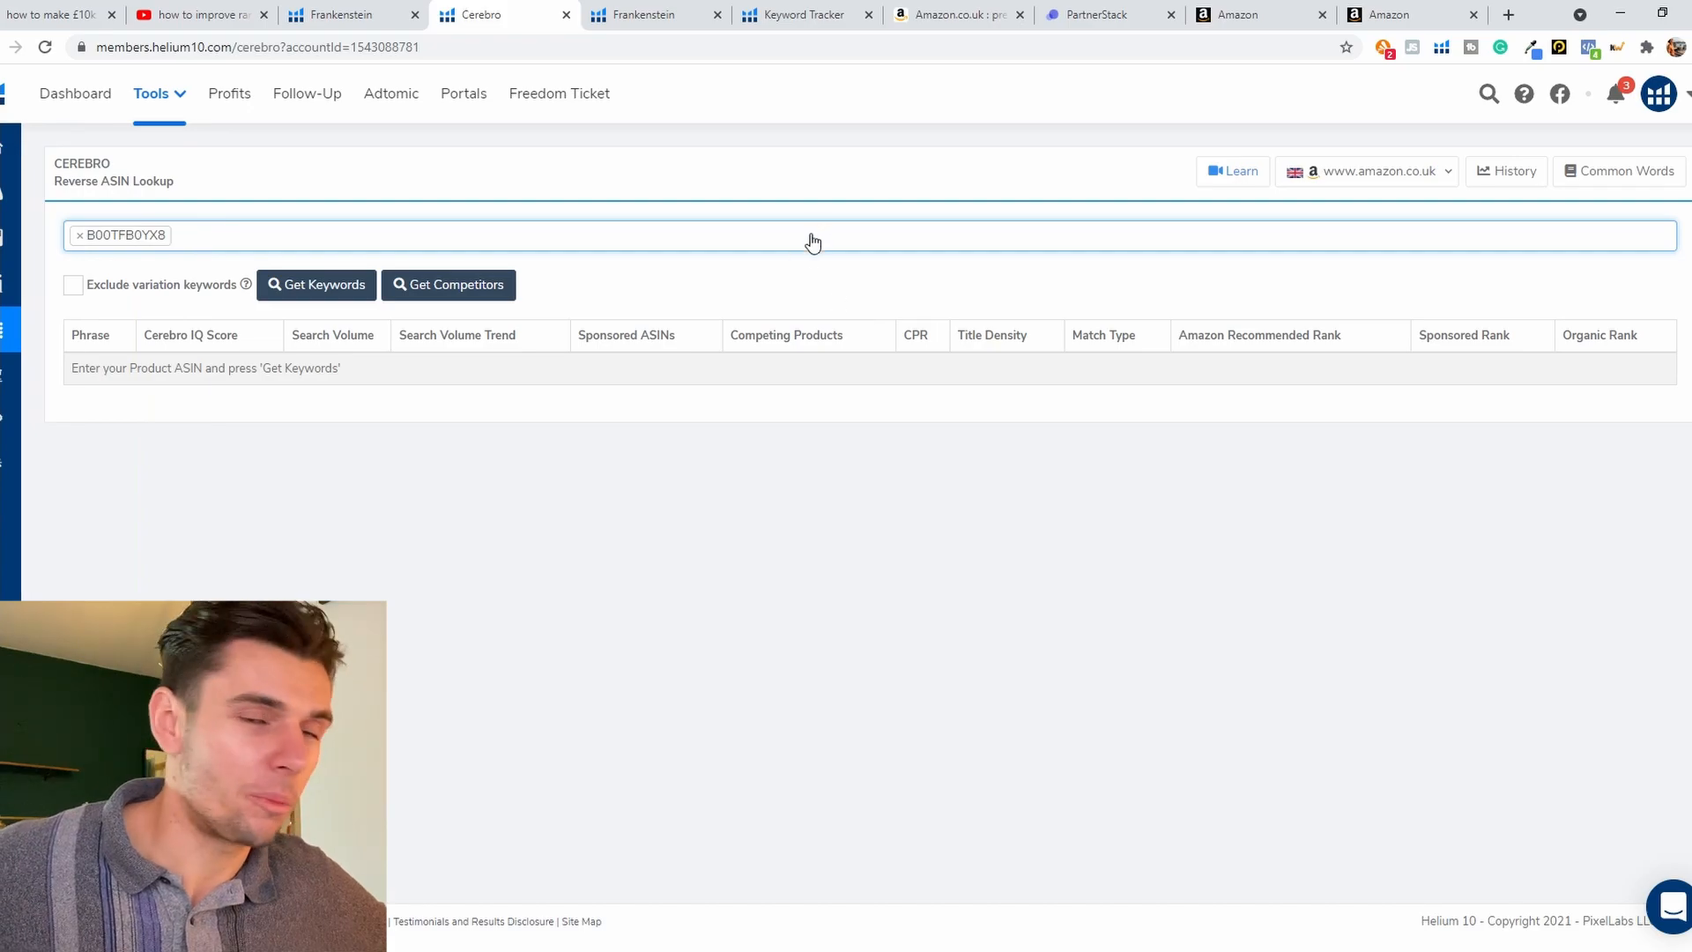
Step: Add competitor ASINs B074N3P8B2, B07F86F699, B07L323676 and B01KID7TQG from the Amazon results to Cerebro and get their keywords
click(947, 15)
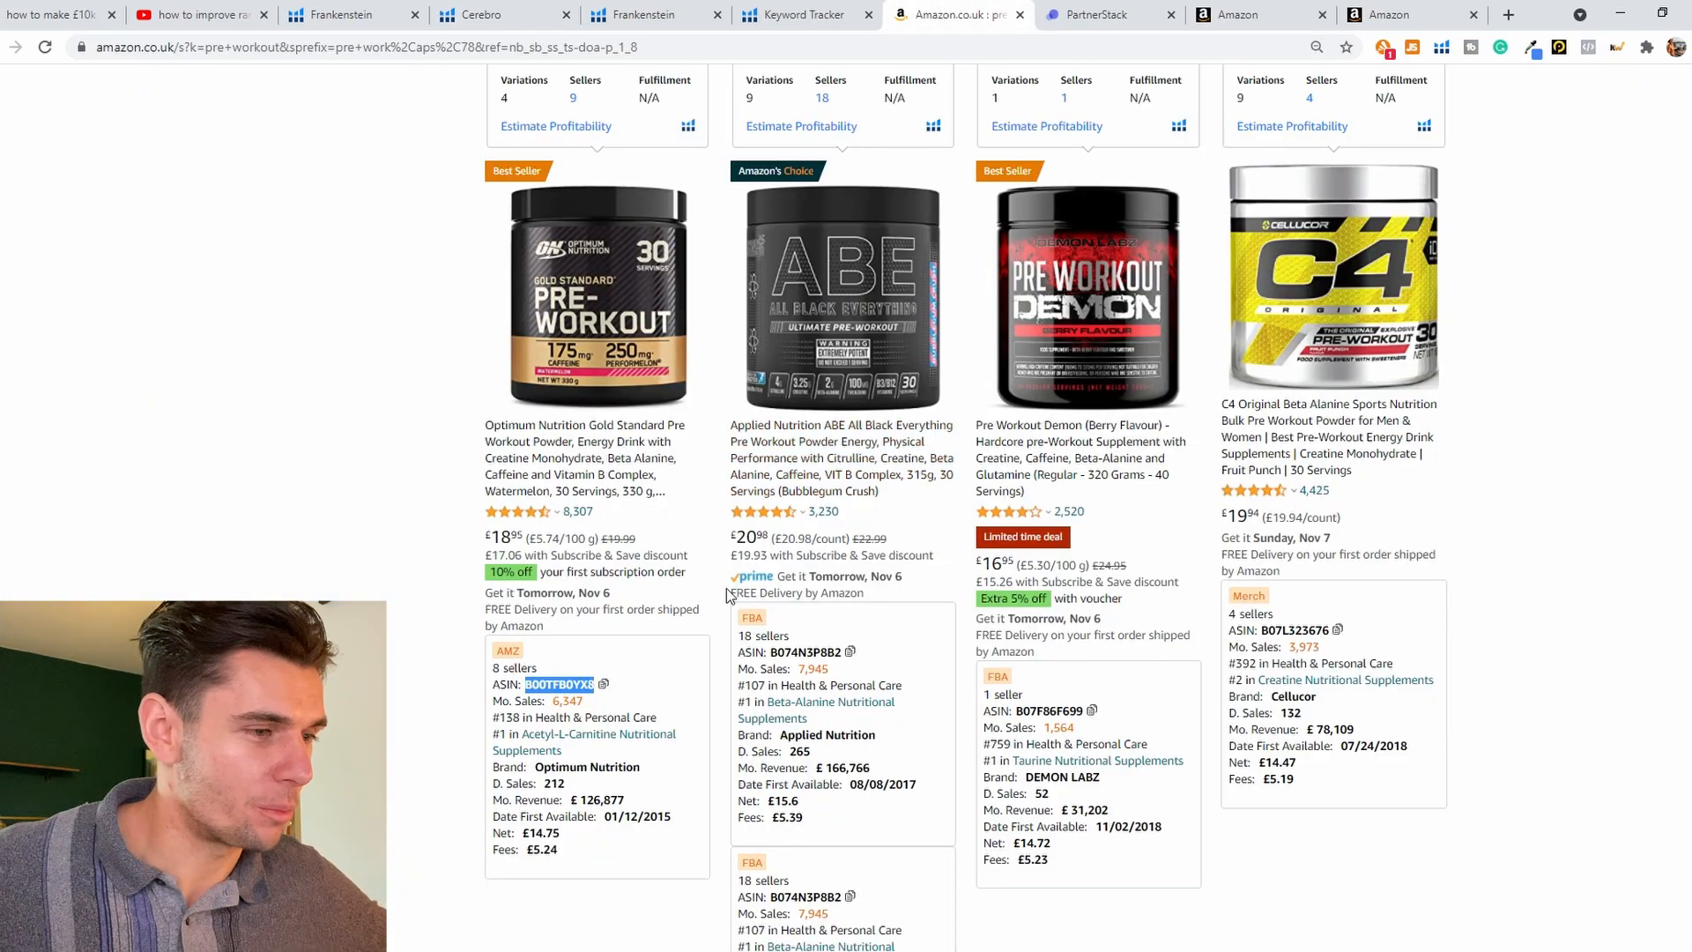
drag(772, 654, 793, 656)
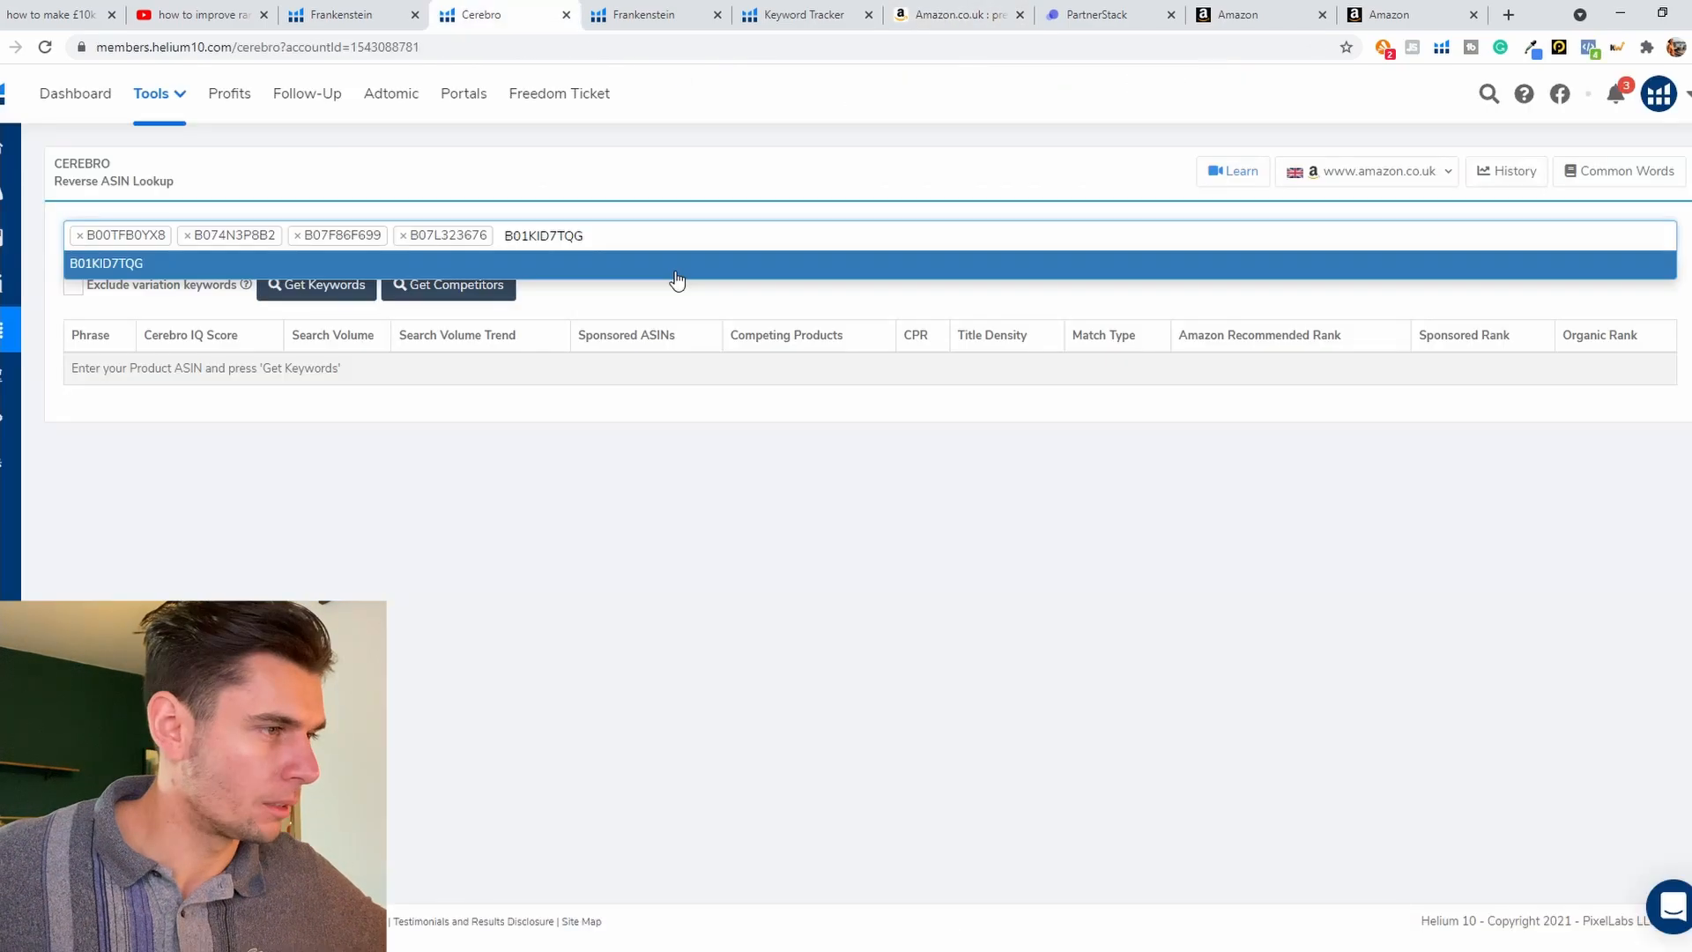
click(674, 273)
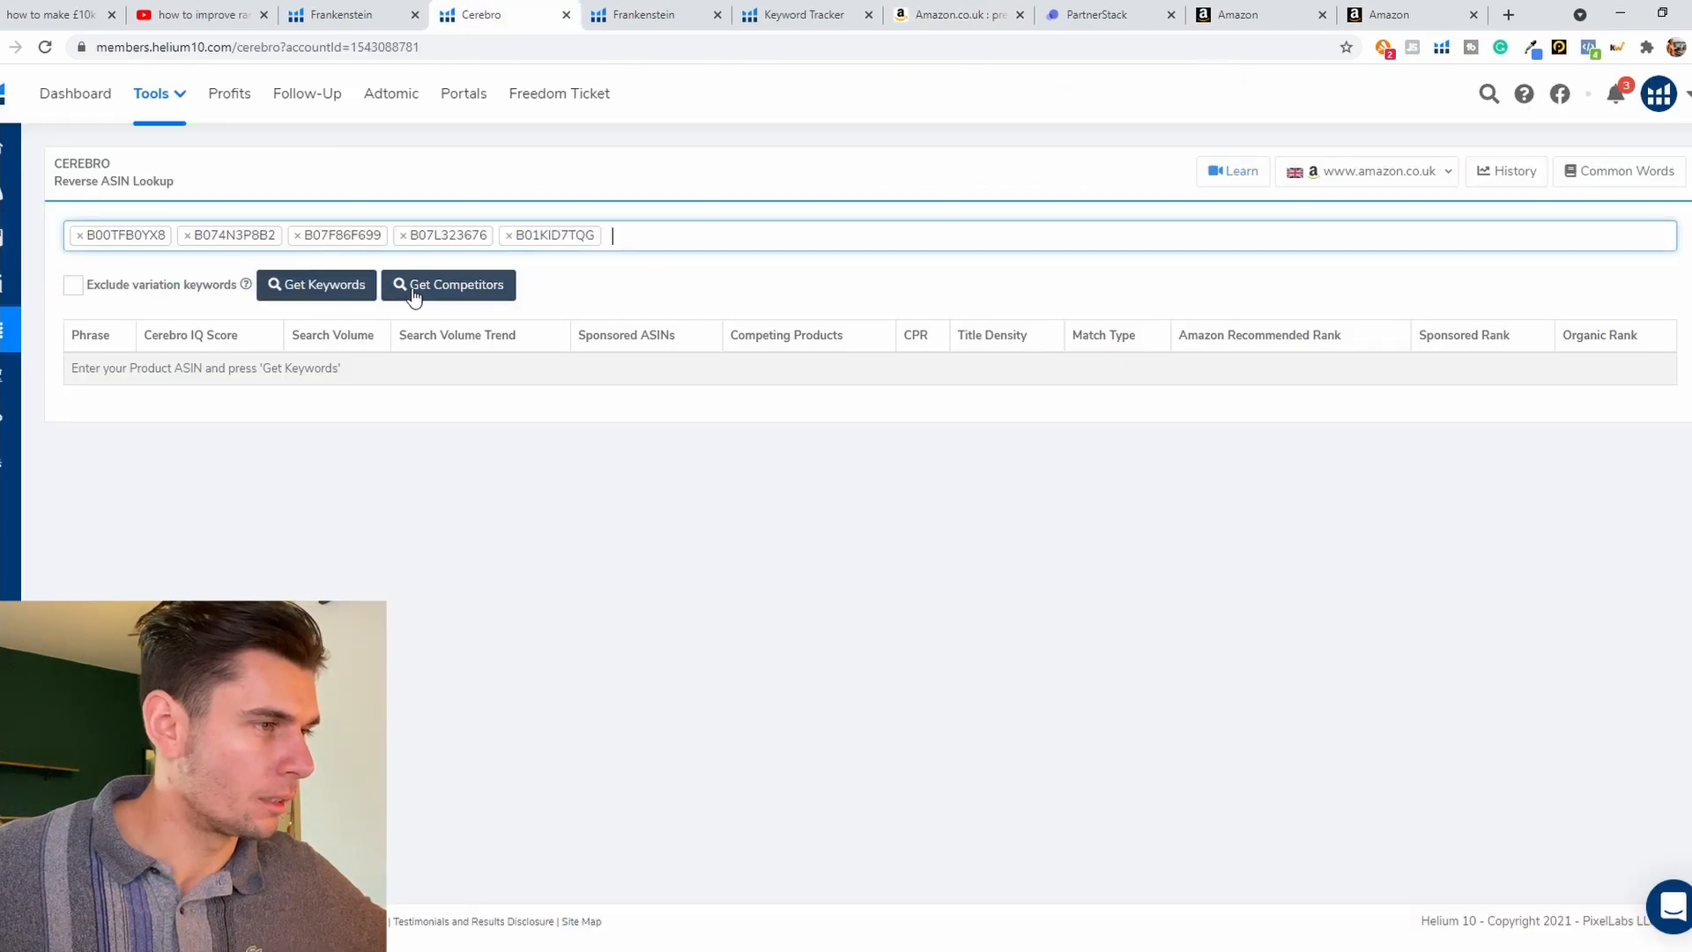
click(340, 284)
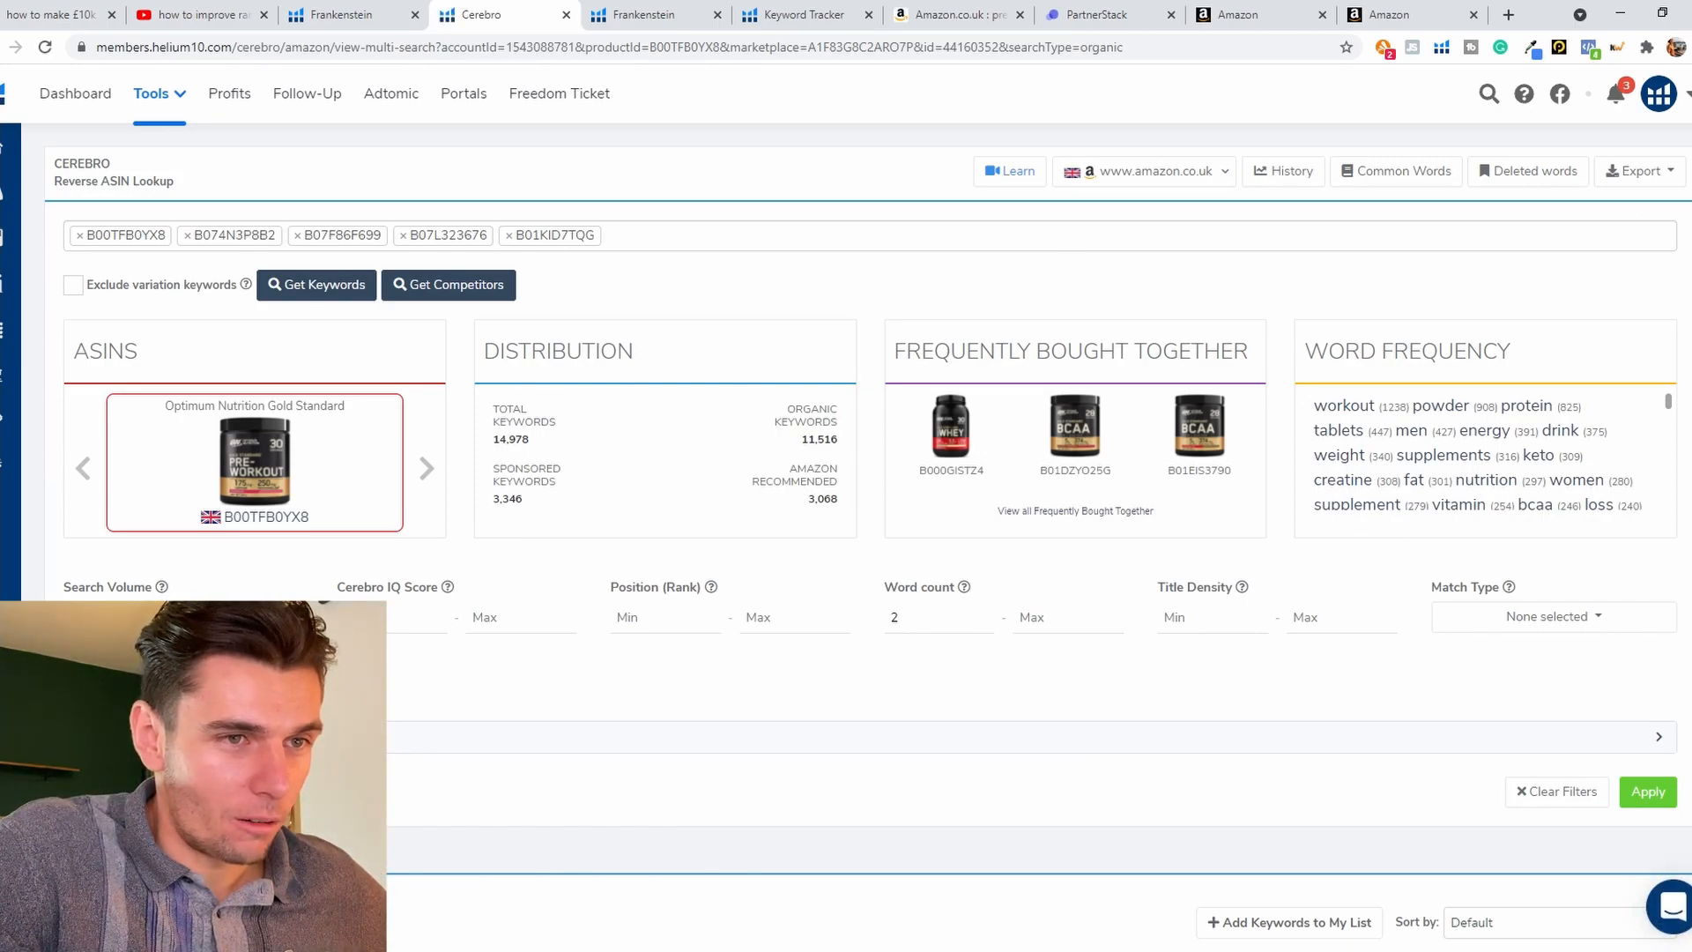
Step: Set the keyword filters to a minimum word count of 1 and a minimum search volume of 500
scroll(868, 538, down, 1)
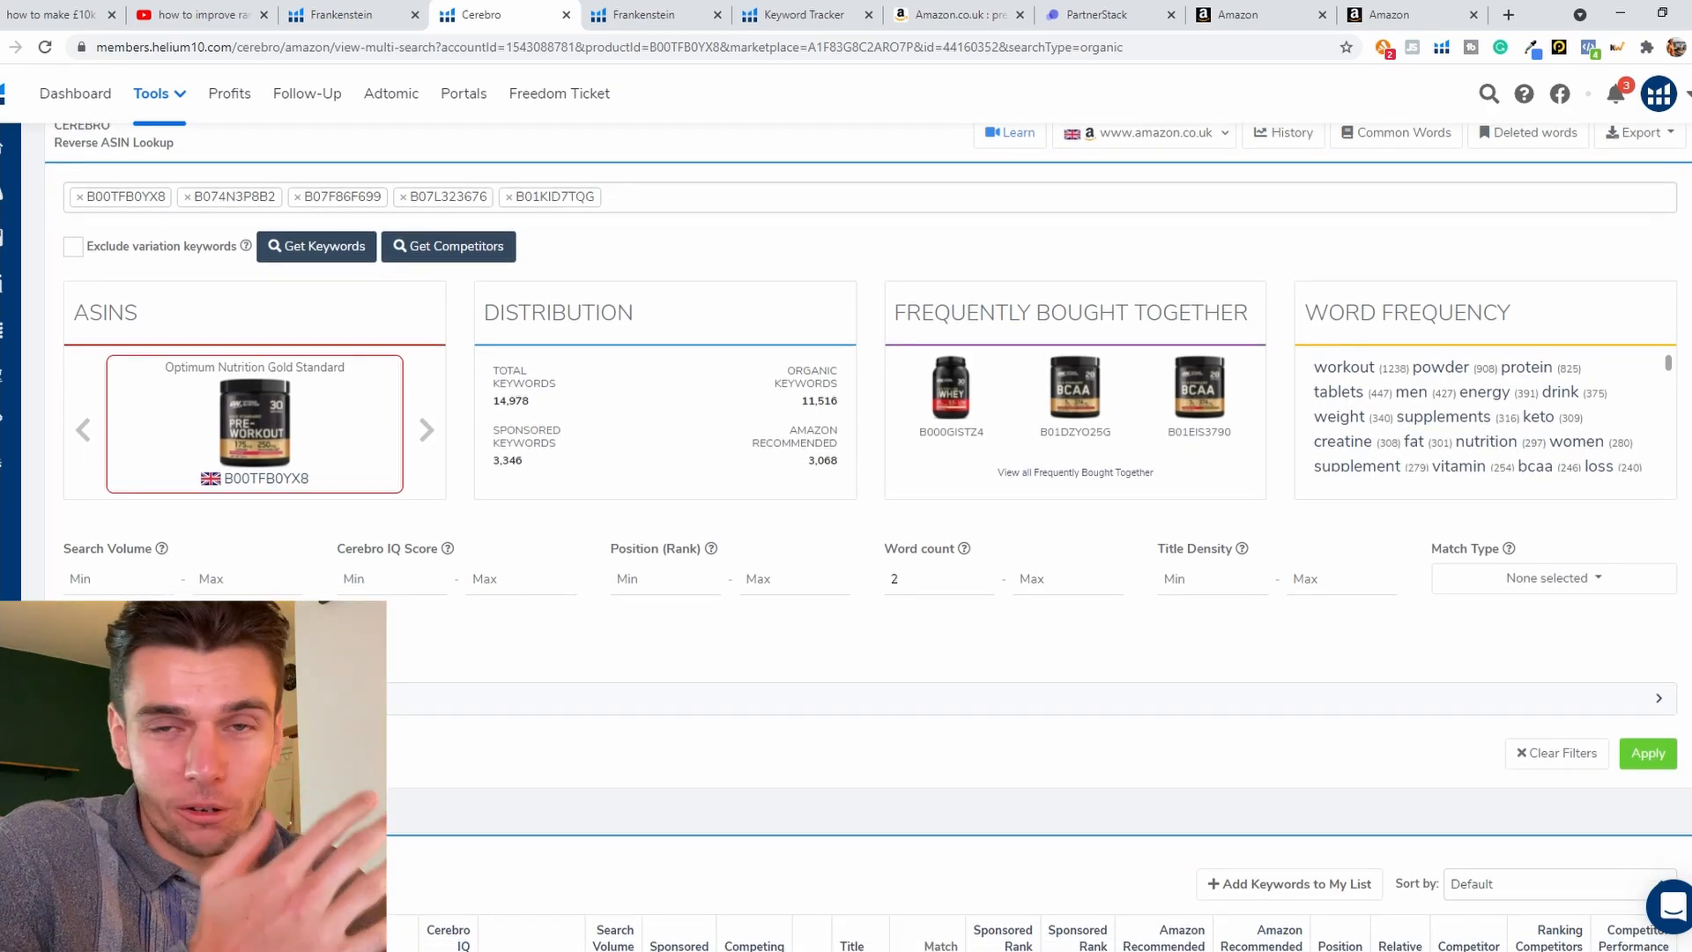
scroll(868, 538, down, 3)
scroll(868, 538, down, 1)
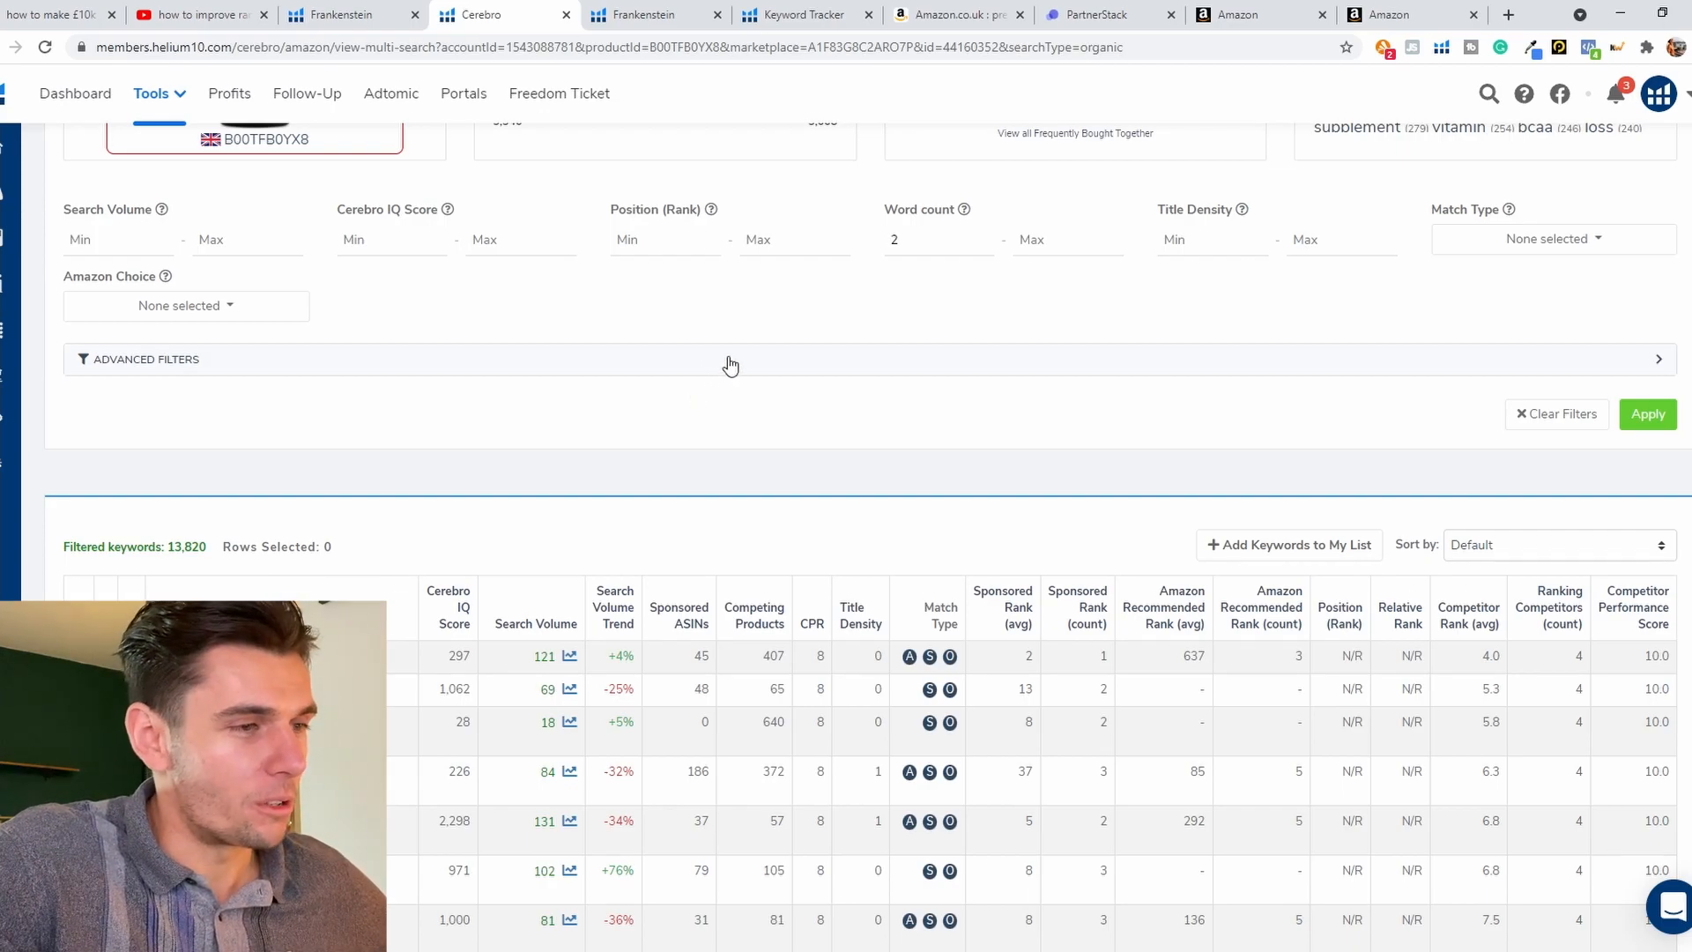
double_click(903, 239)
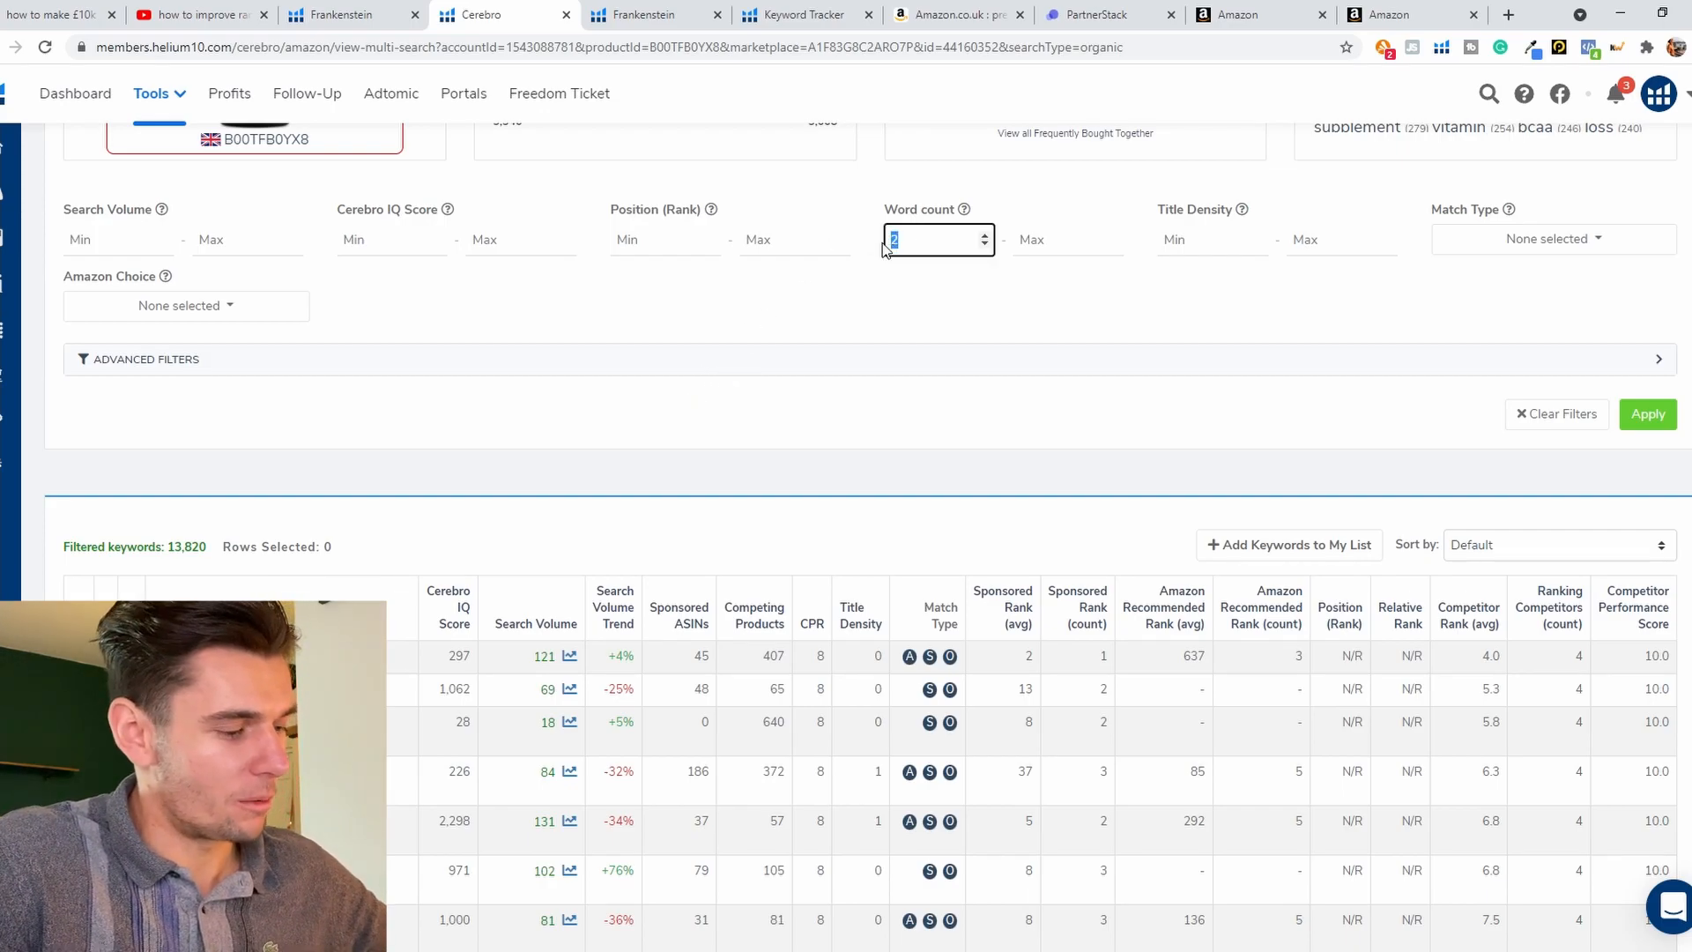
text(1)
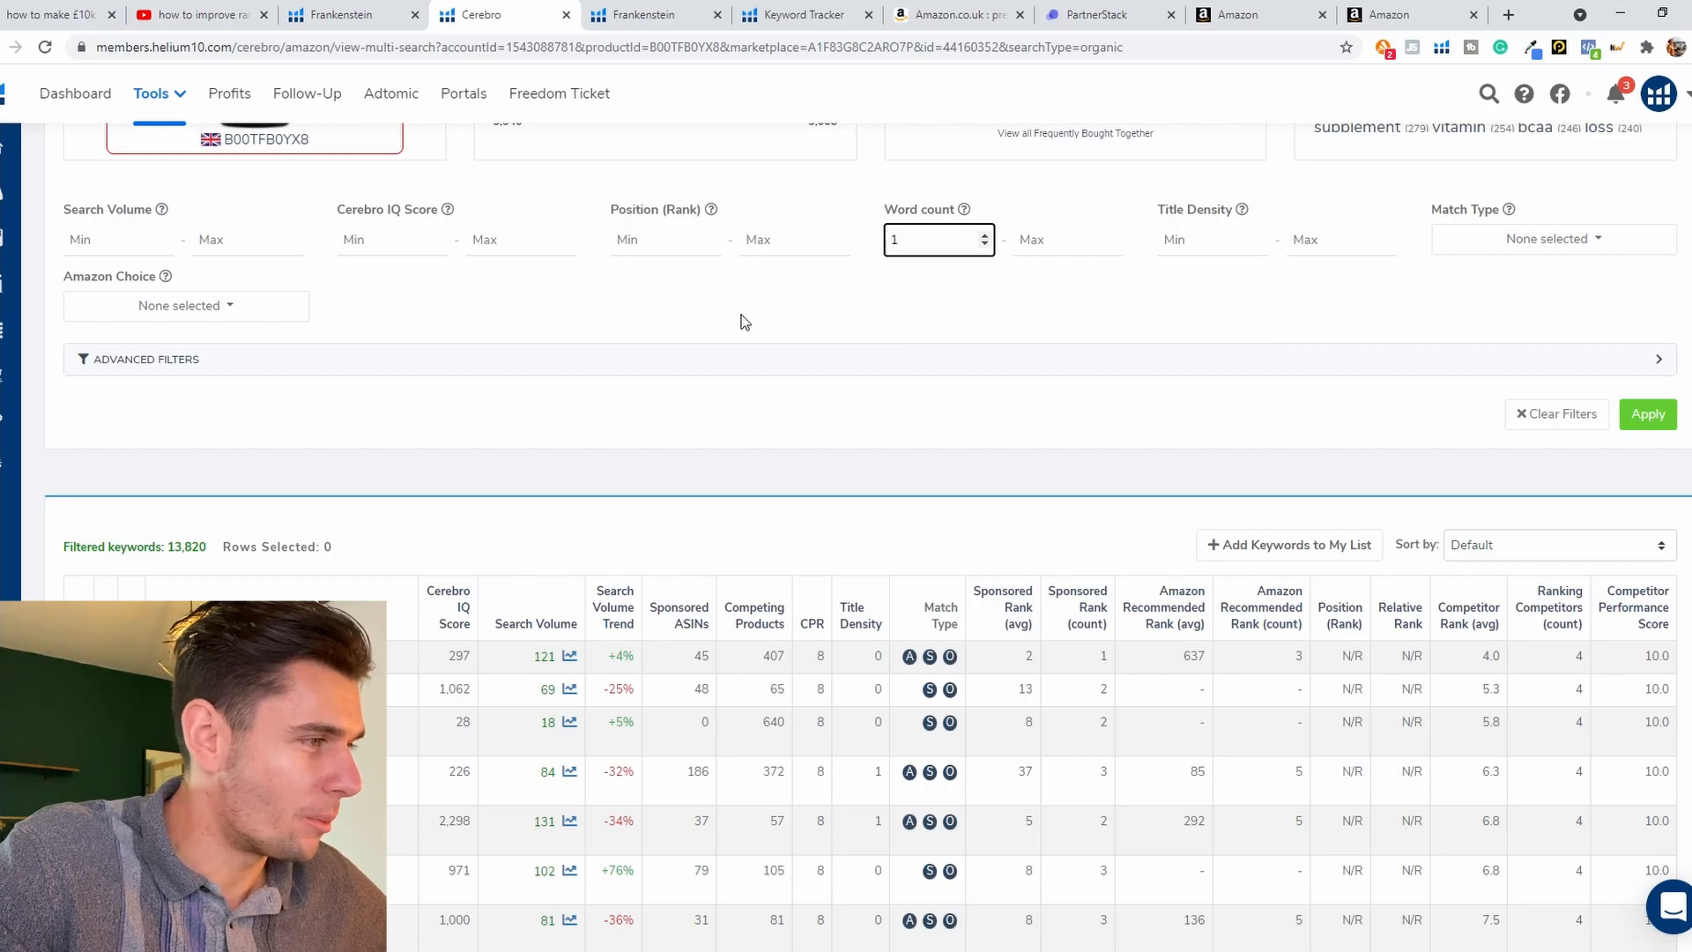
click(120, 252)
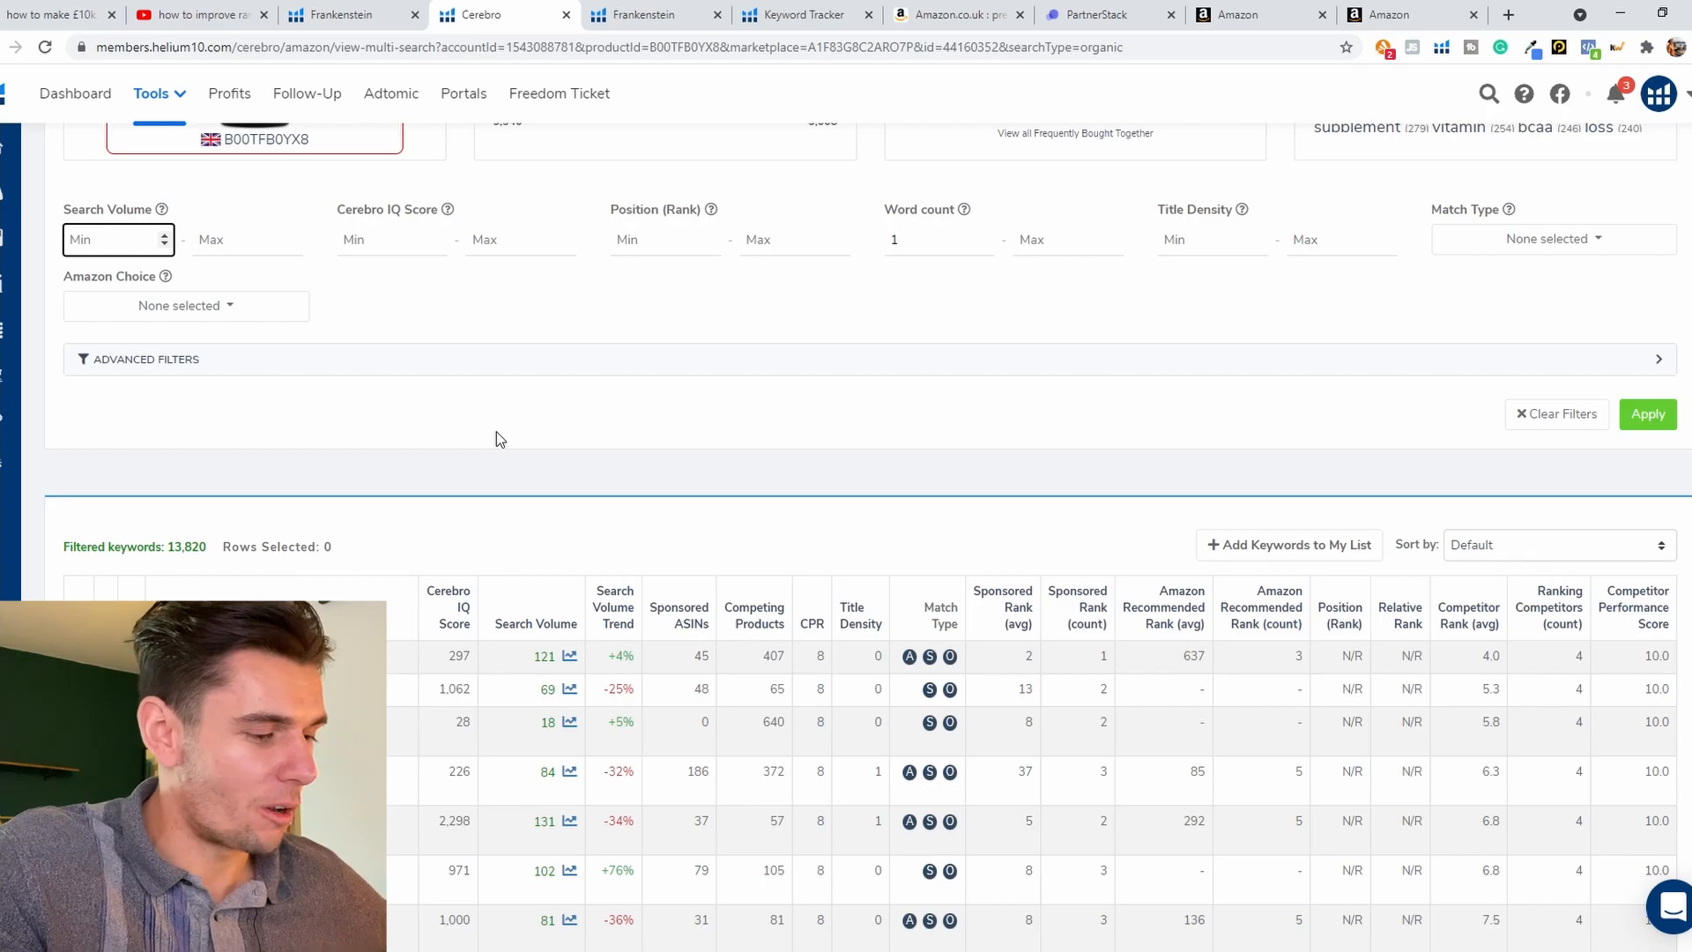
text(500)
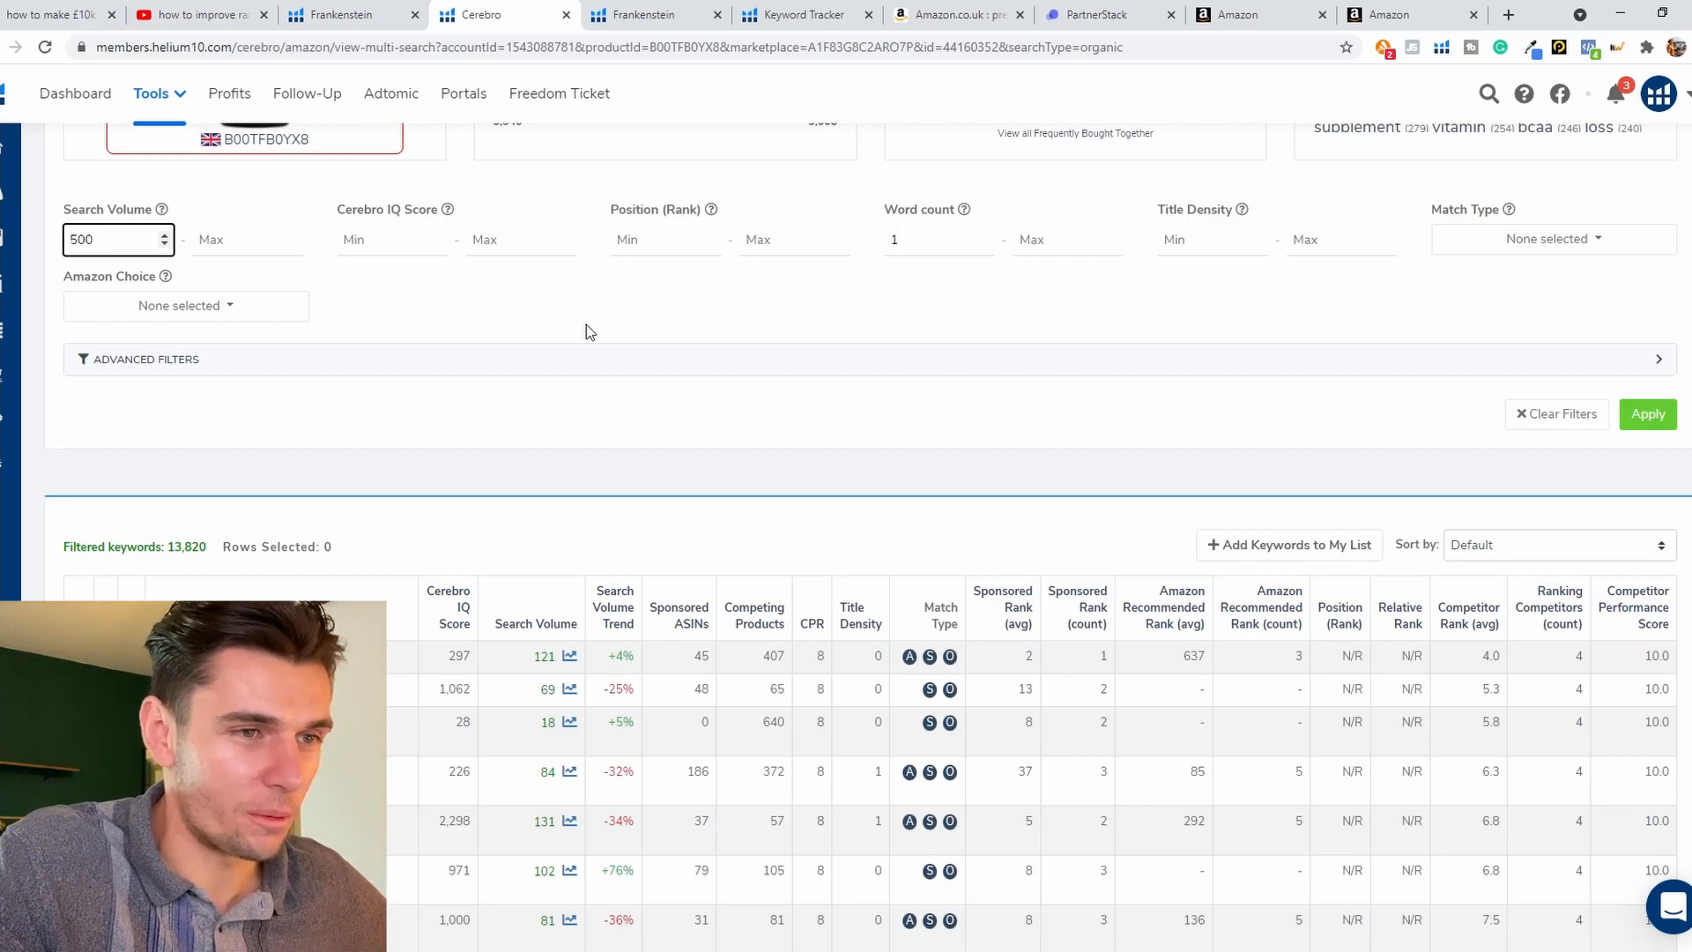
Step: Restrict the keyword match type filter to Organic
click(1554, 238)
click(1506, 279)
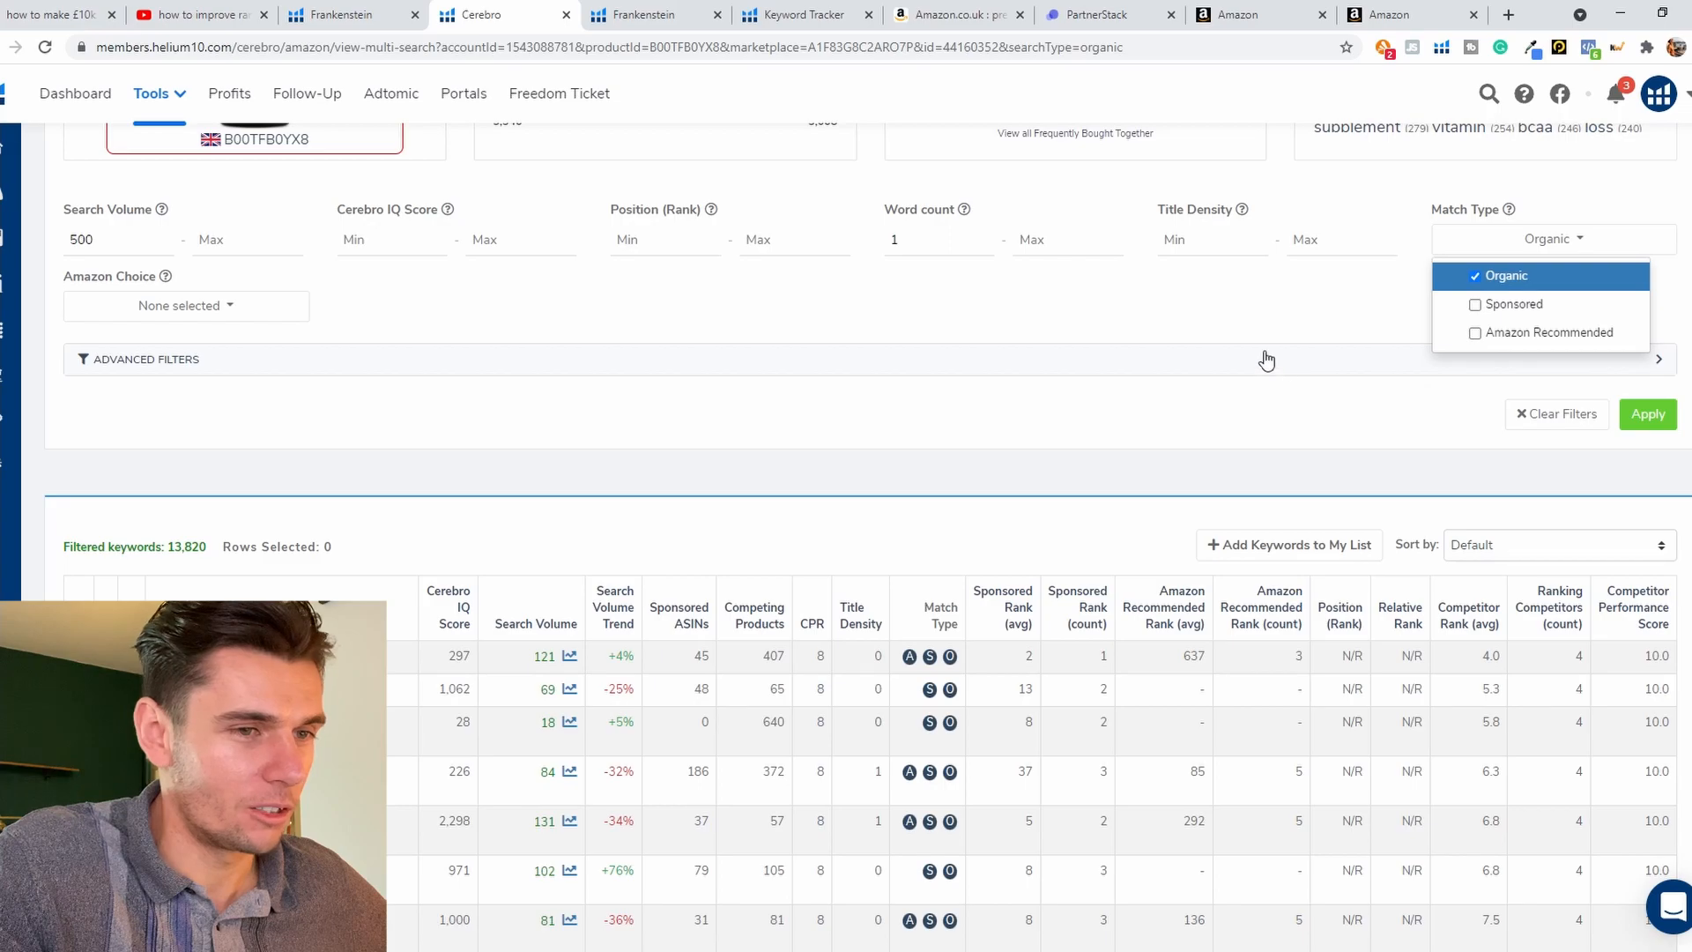
click(1279, 307)
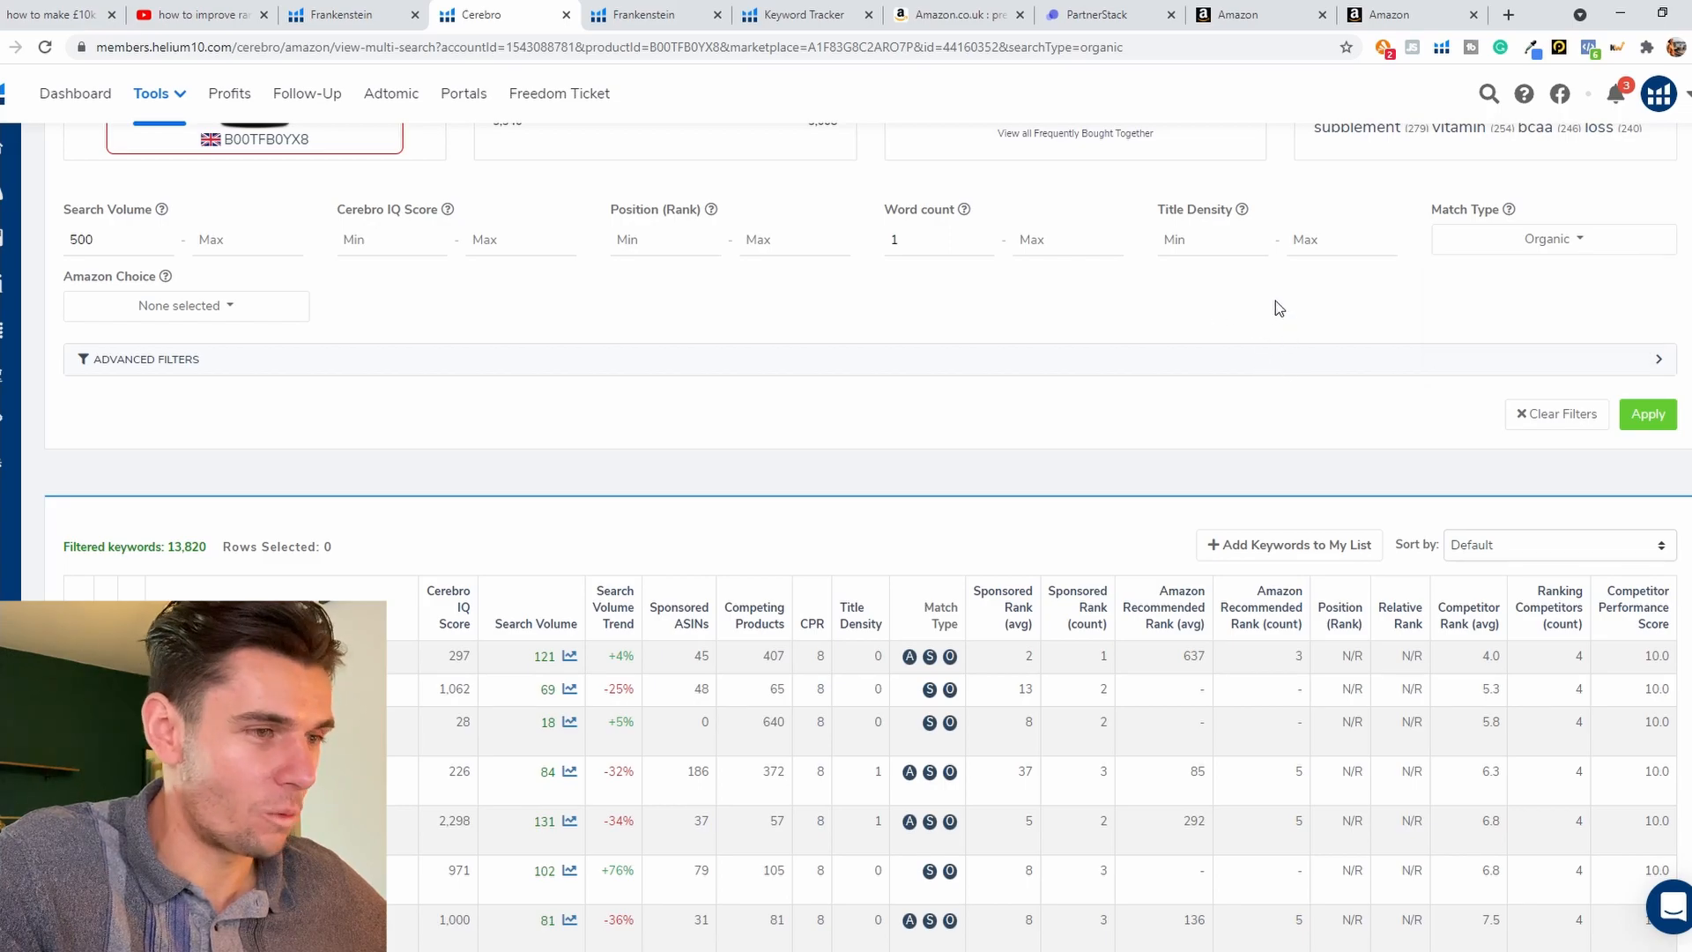
Step: Set the Advanced Rank Filter to at least 3 ASINs ranking between 1 and 50, and apply the filters
click(1176, 367)
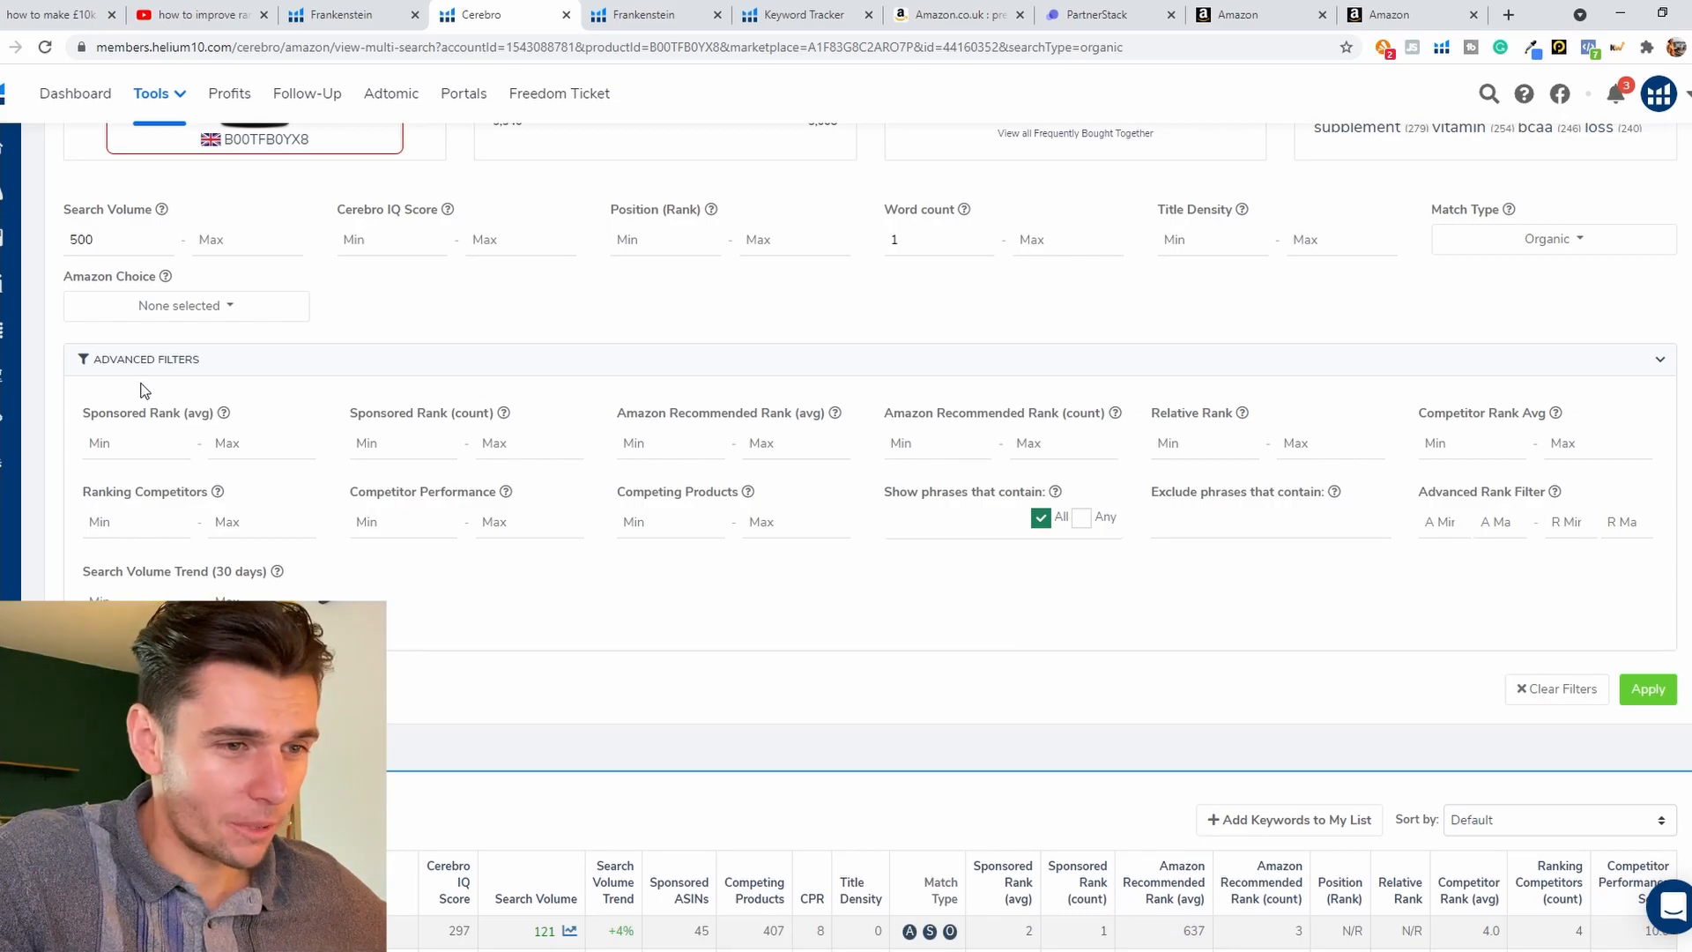
click(1452, 532)
text(3)
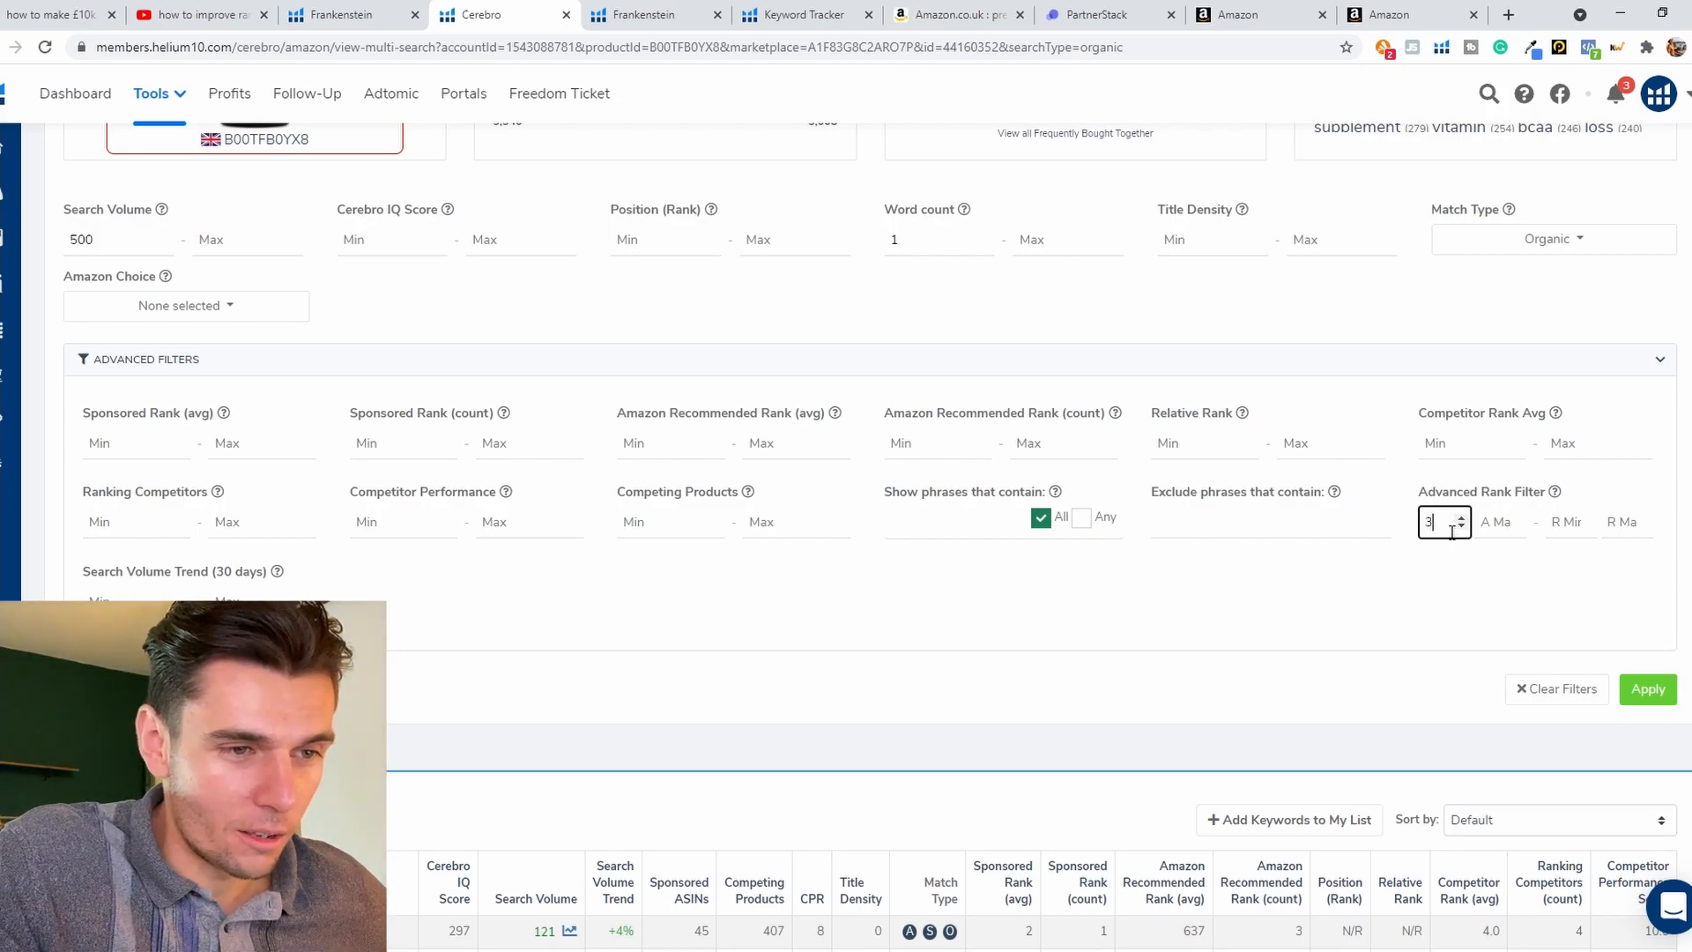
click(1577, 527)
text(1)
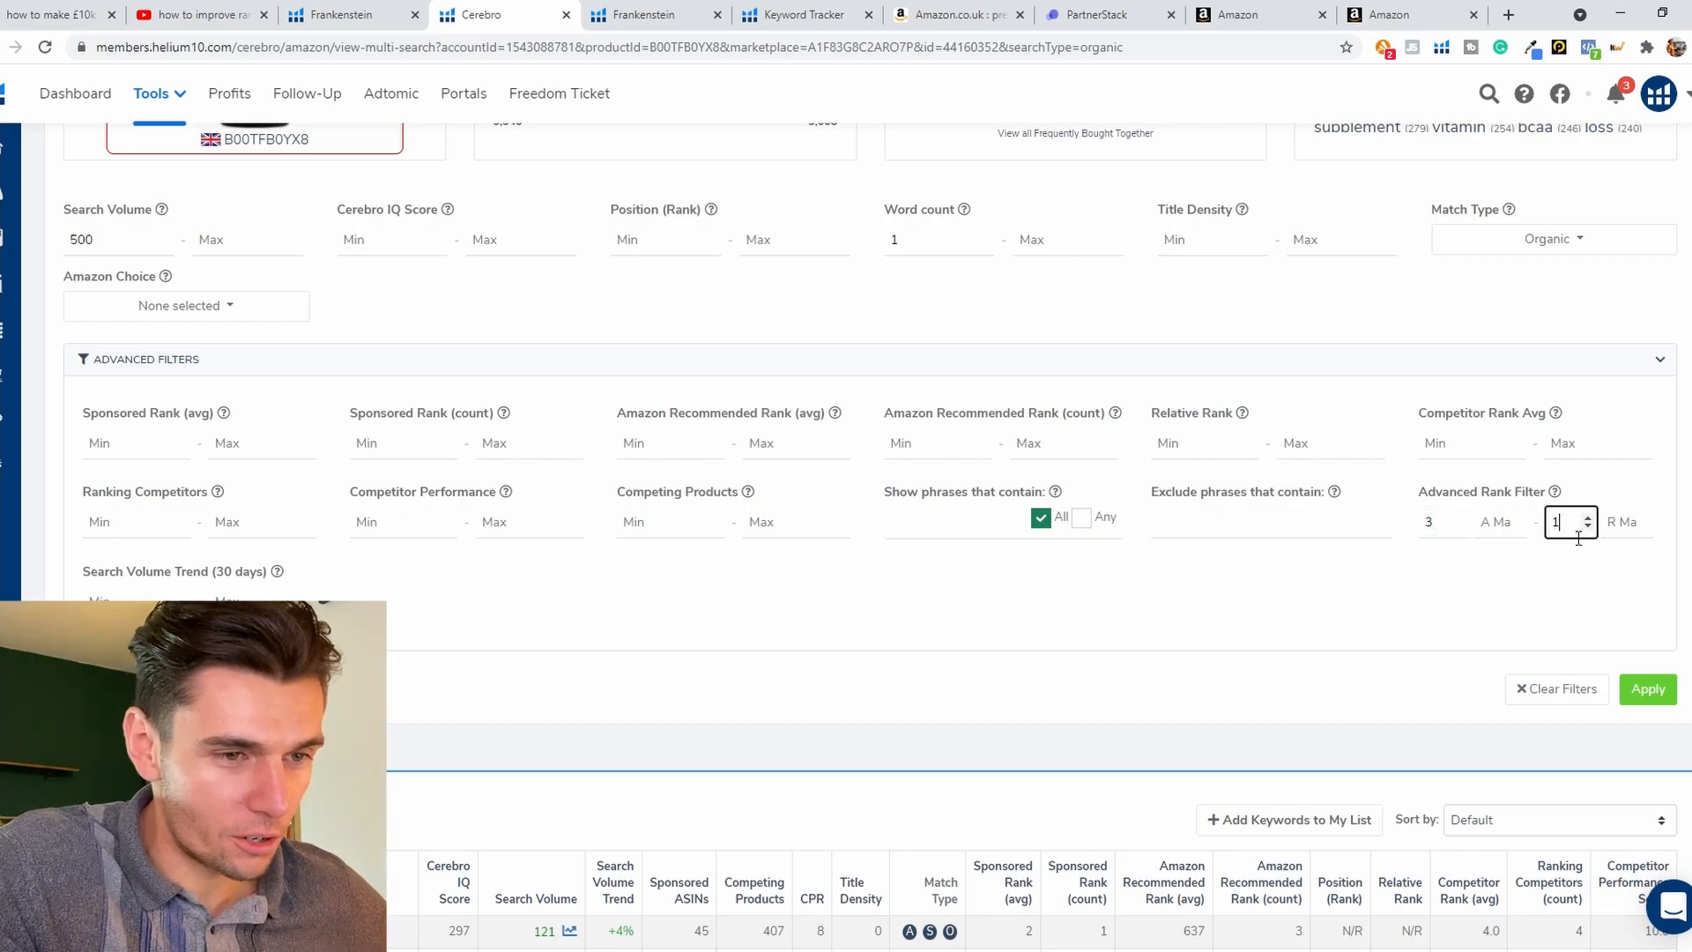
click(1631, 525)
text(50)
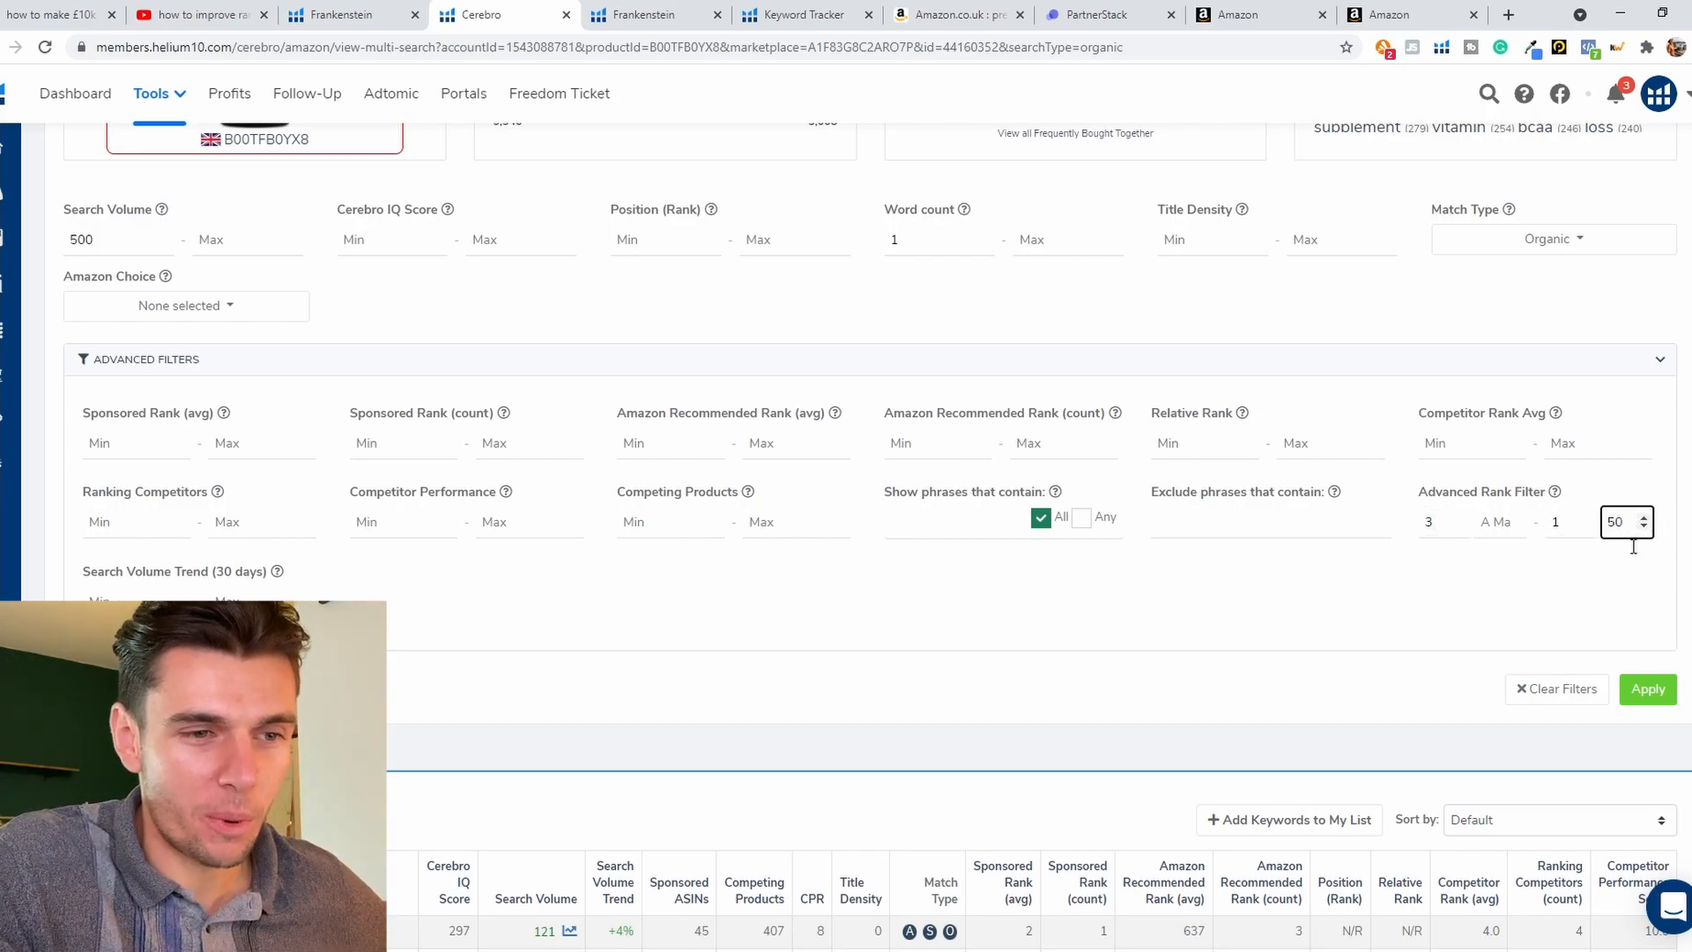
click(1657, 691)
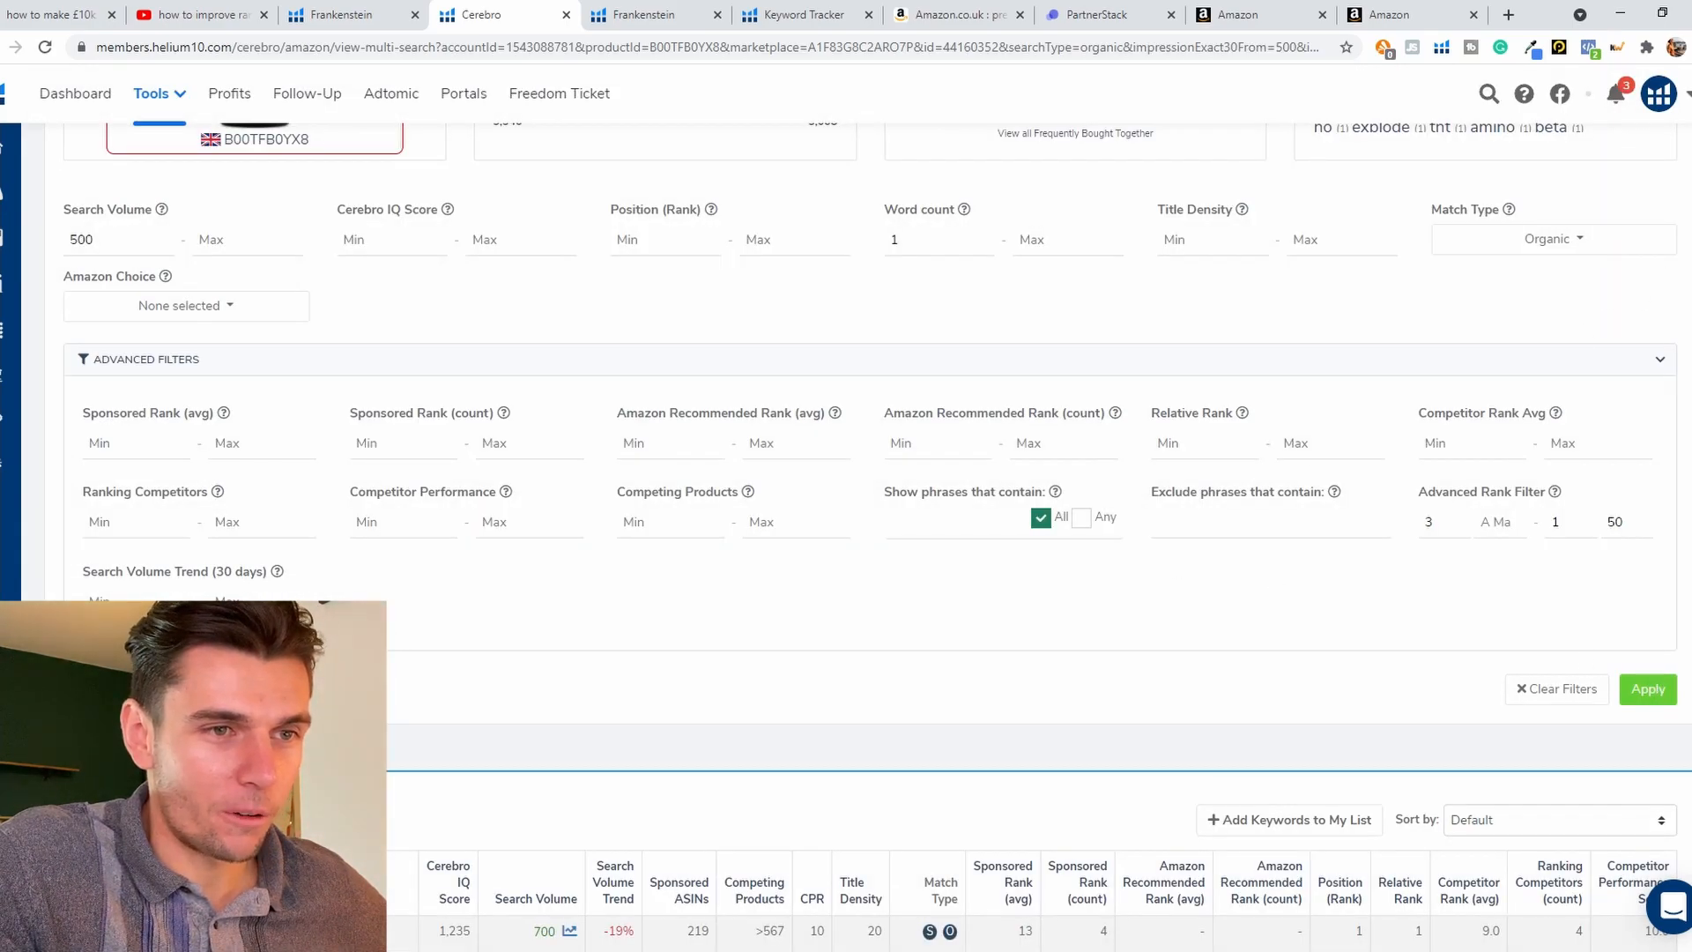
Step: Review the filtered keyword phrases with their search volumes and competitor ranks
scroll(846, 529, down, 7)
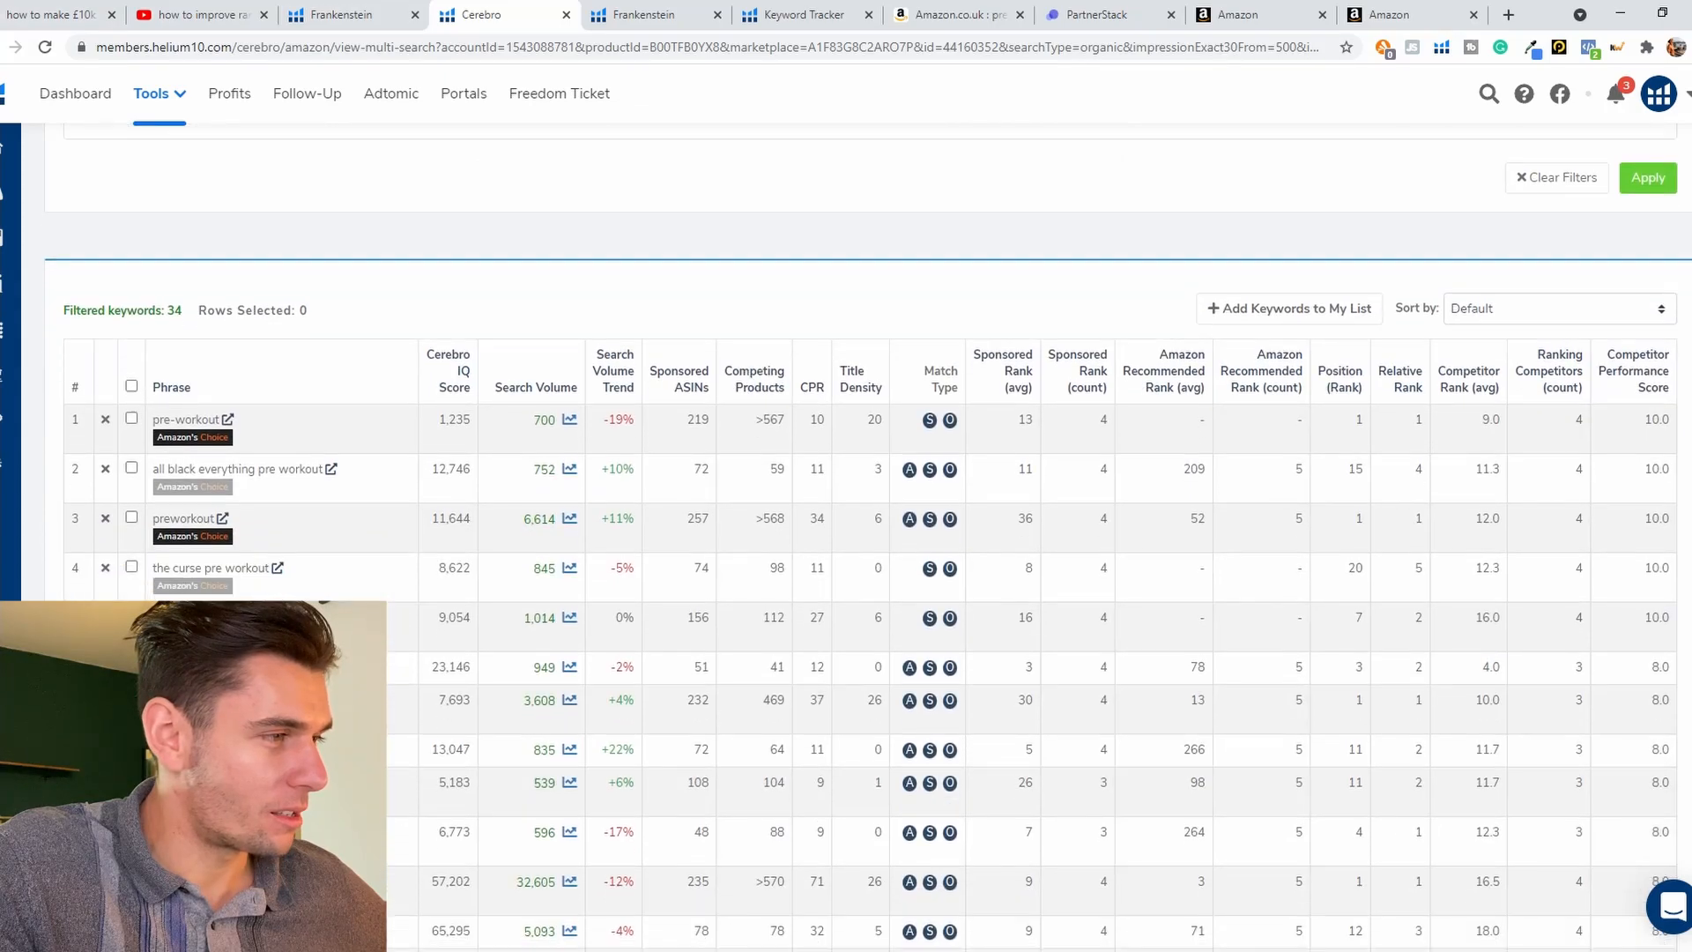
scroll(846, 529, down, 1)
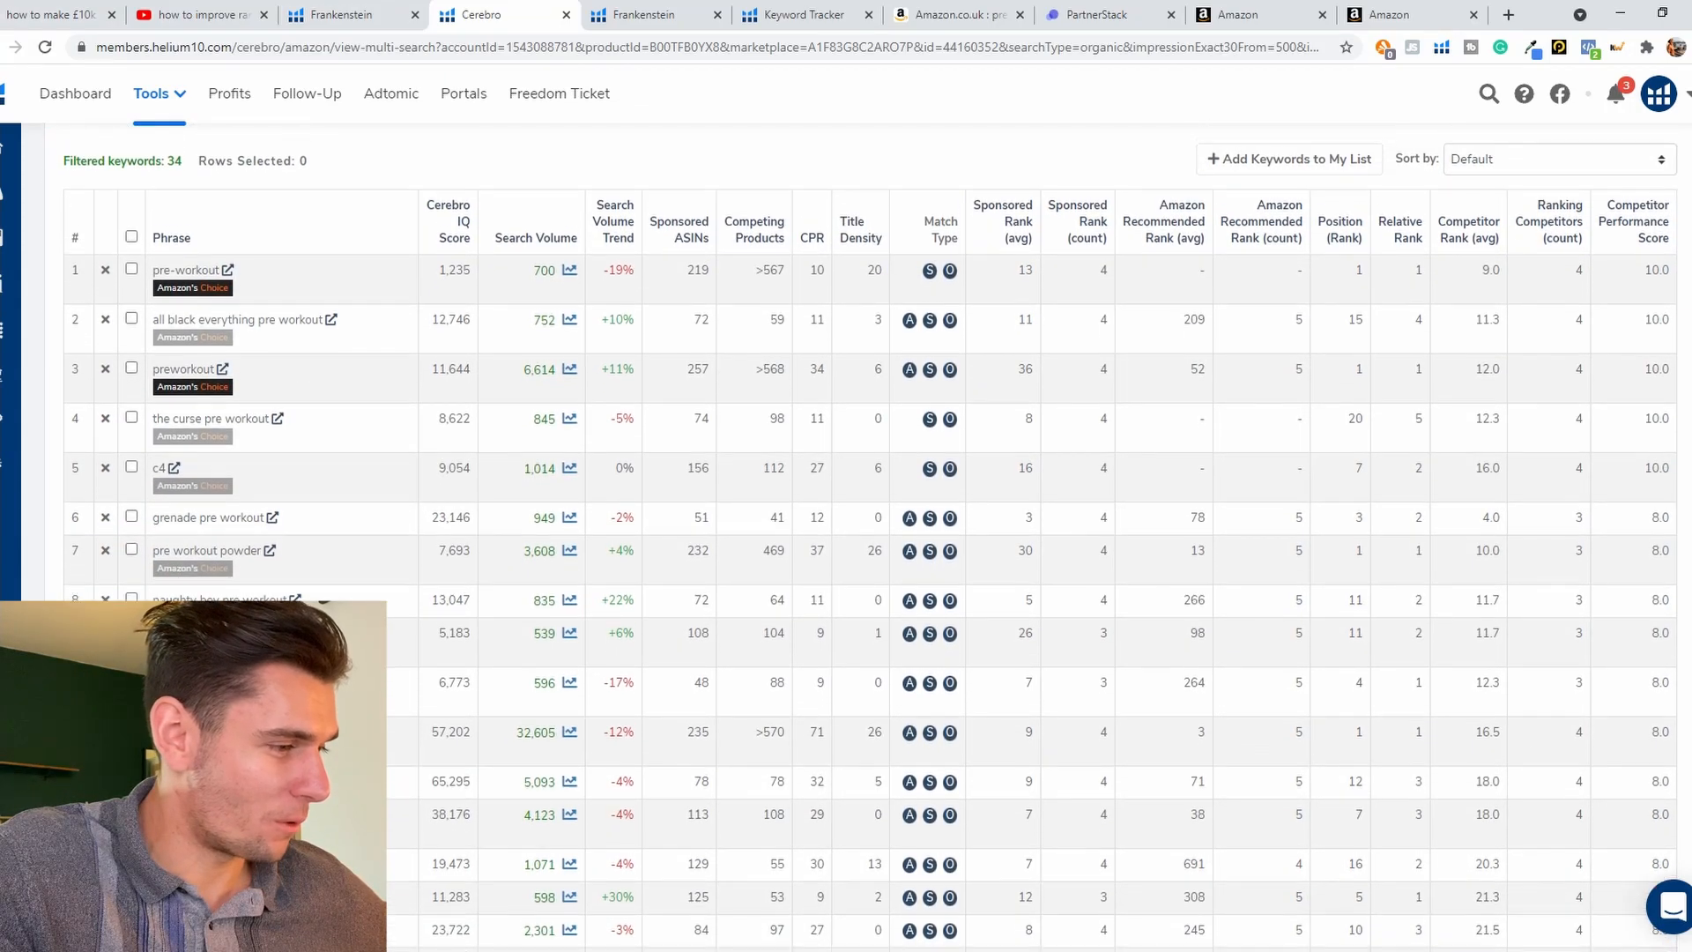
scroll(846, 529, down, 7)
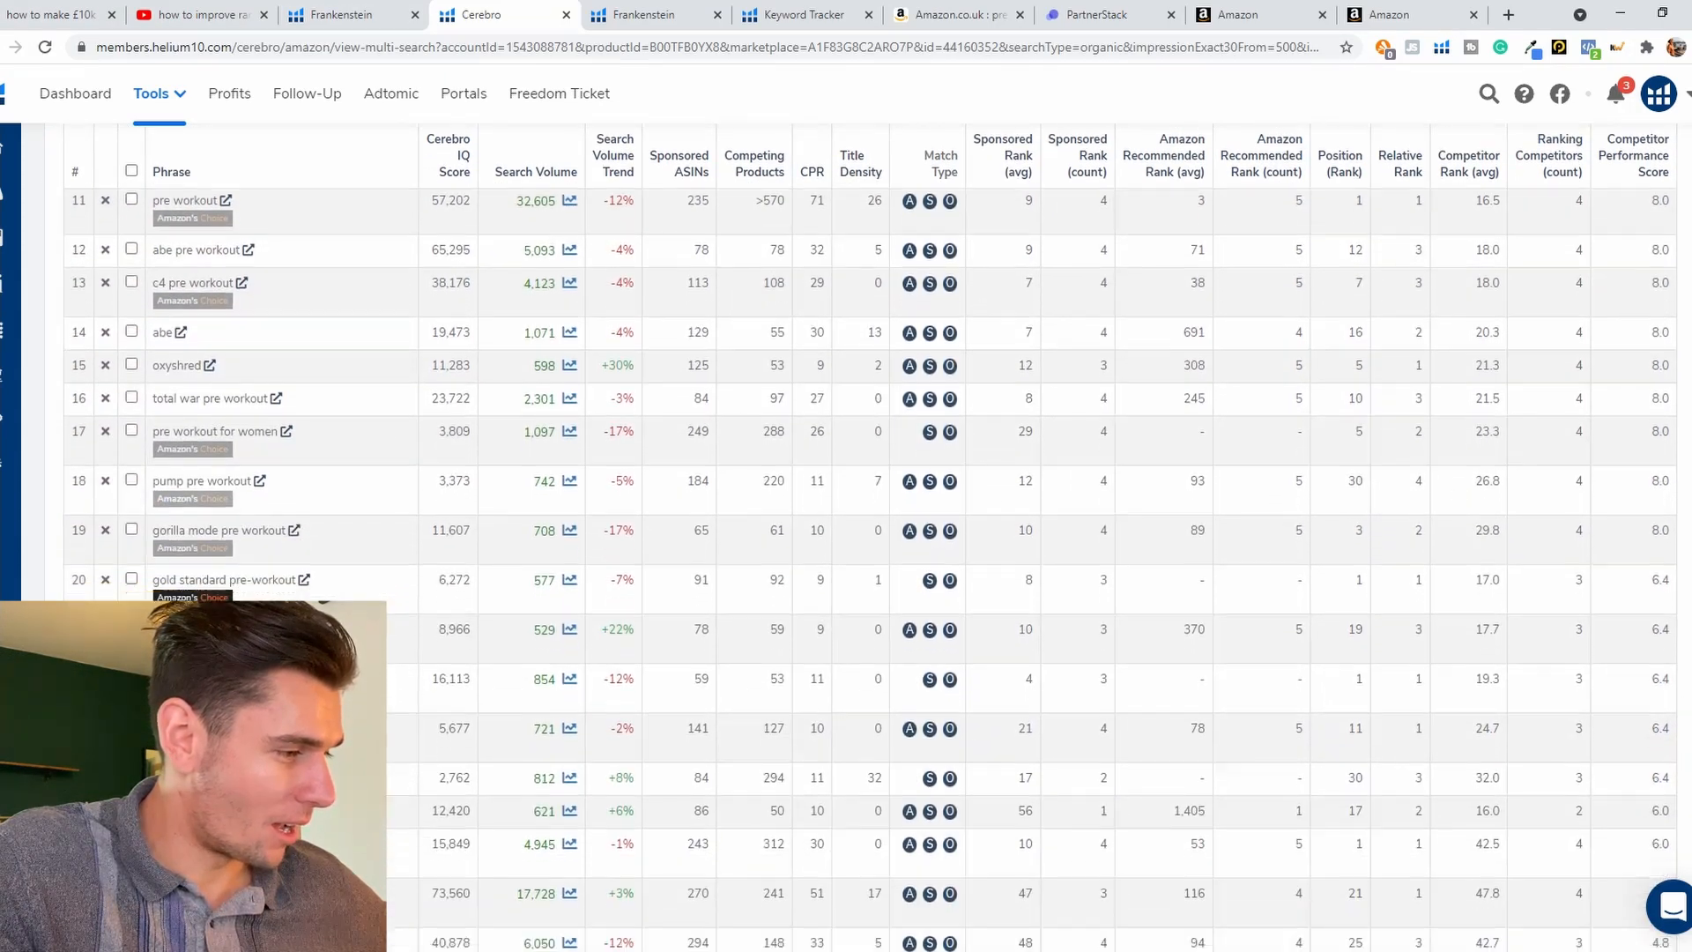
scroll(846, 529, down, 5)
scroll(846, 529, up, 8)
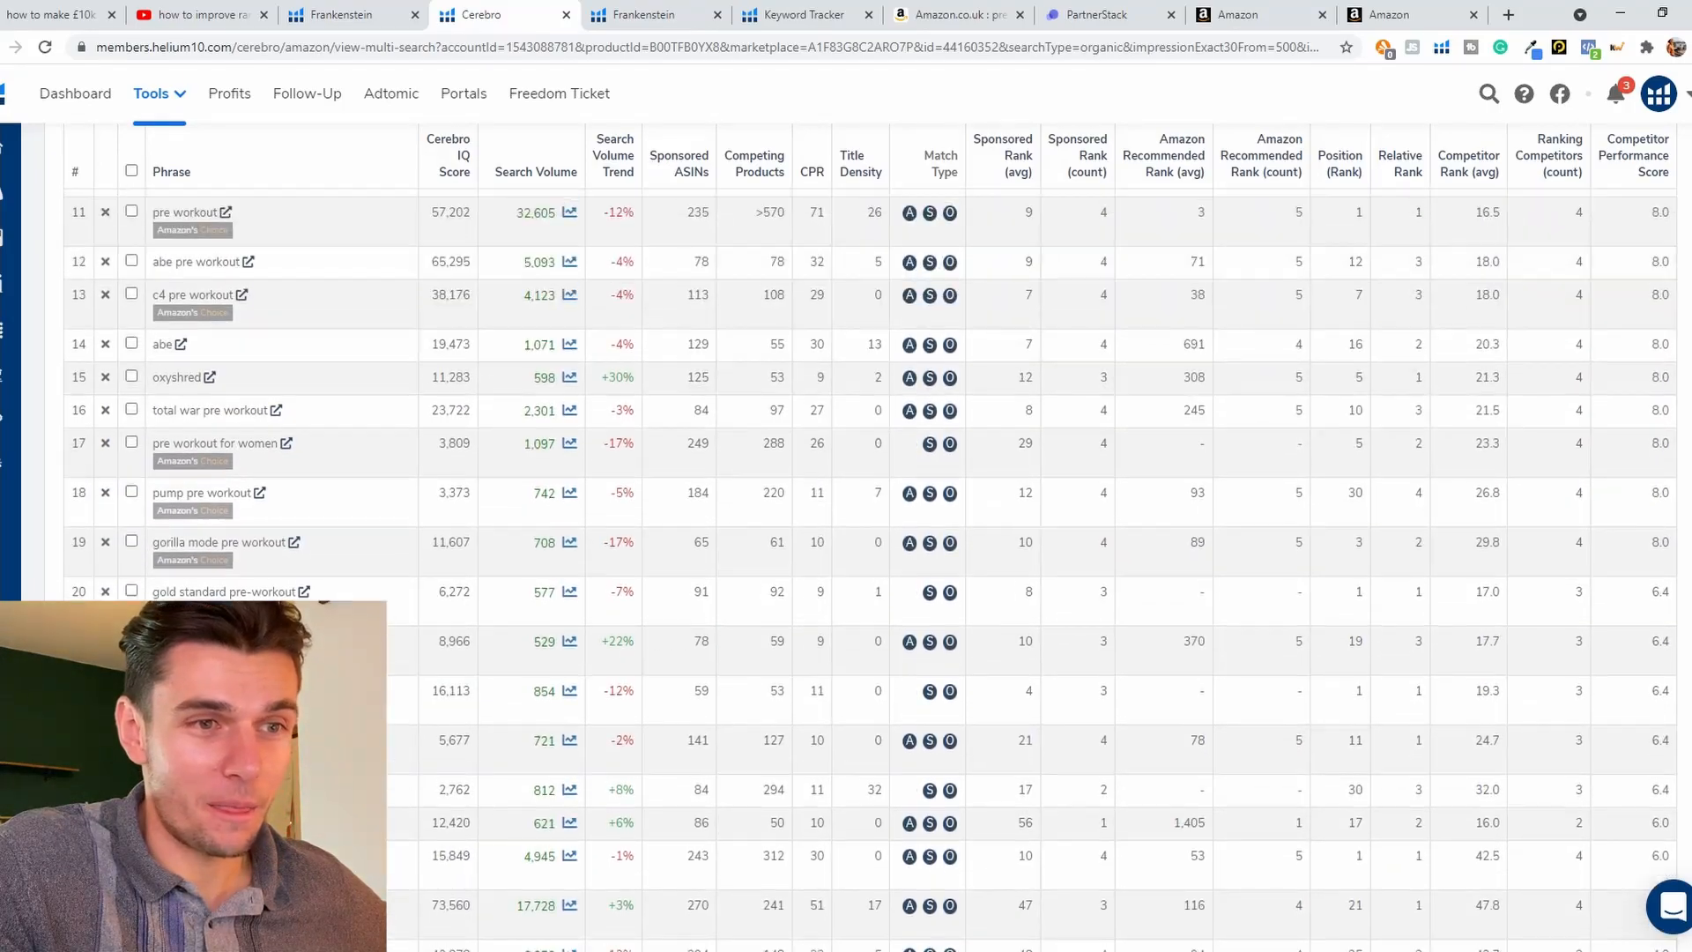
scroll(846, 529, up, 4)
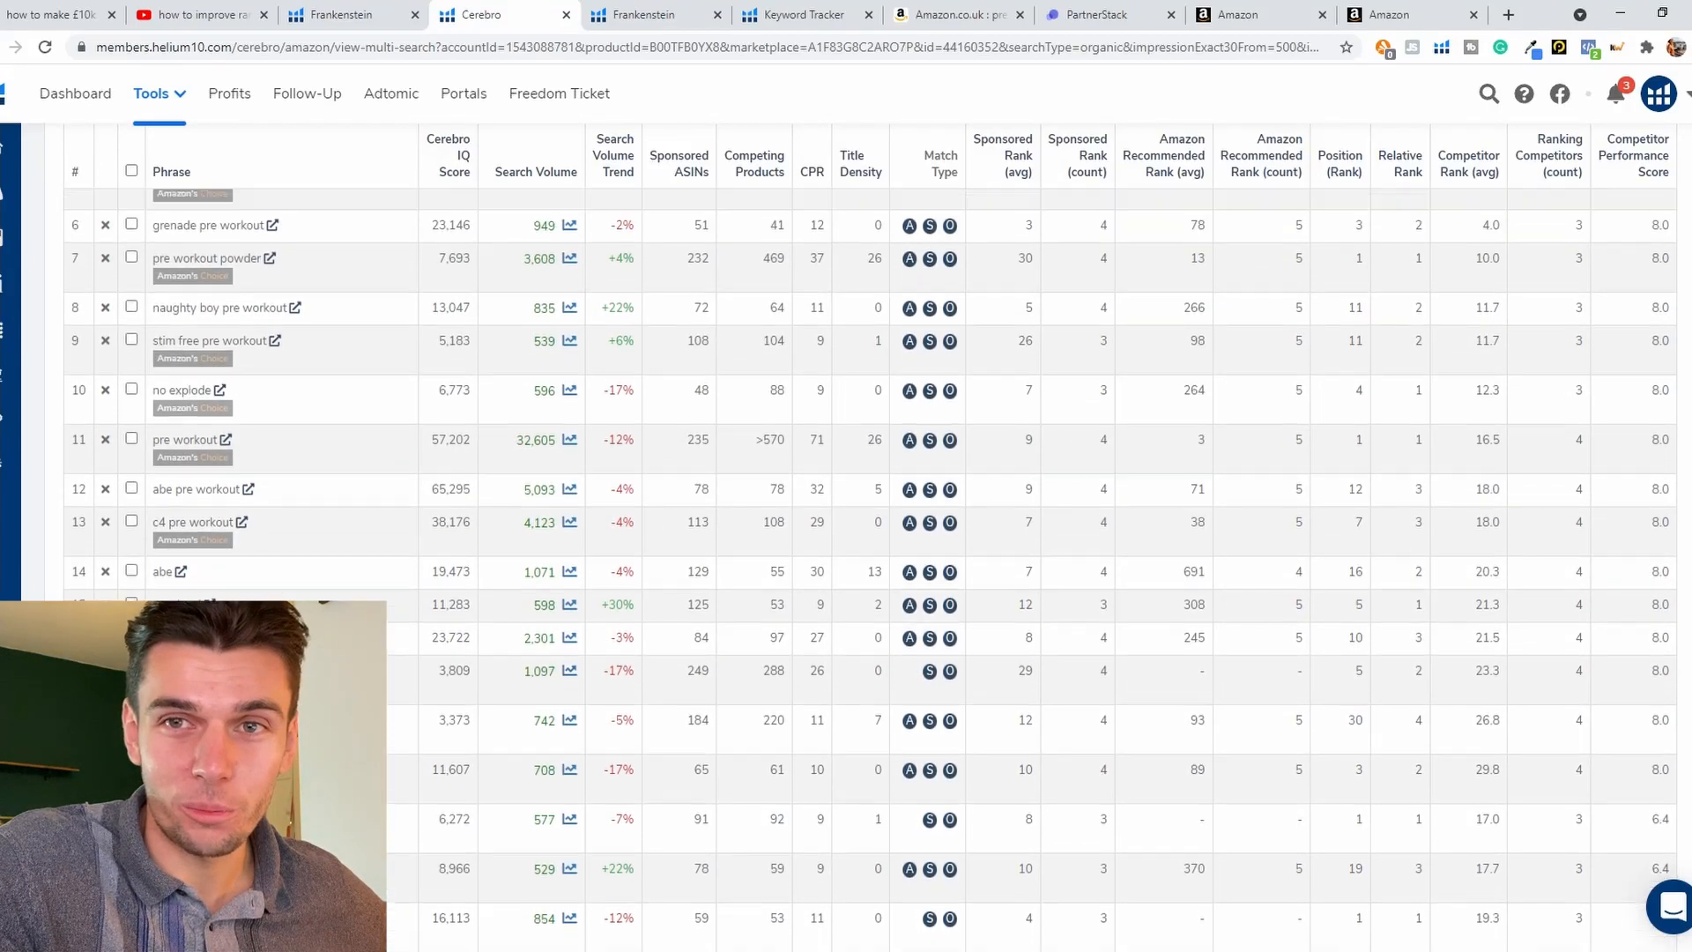
scroll(846, 529, up, 2)
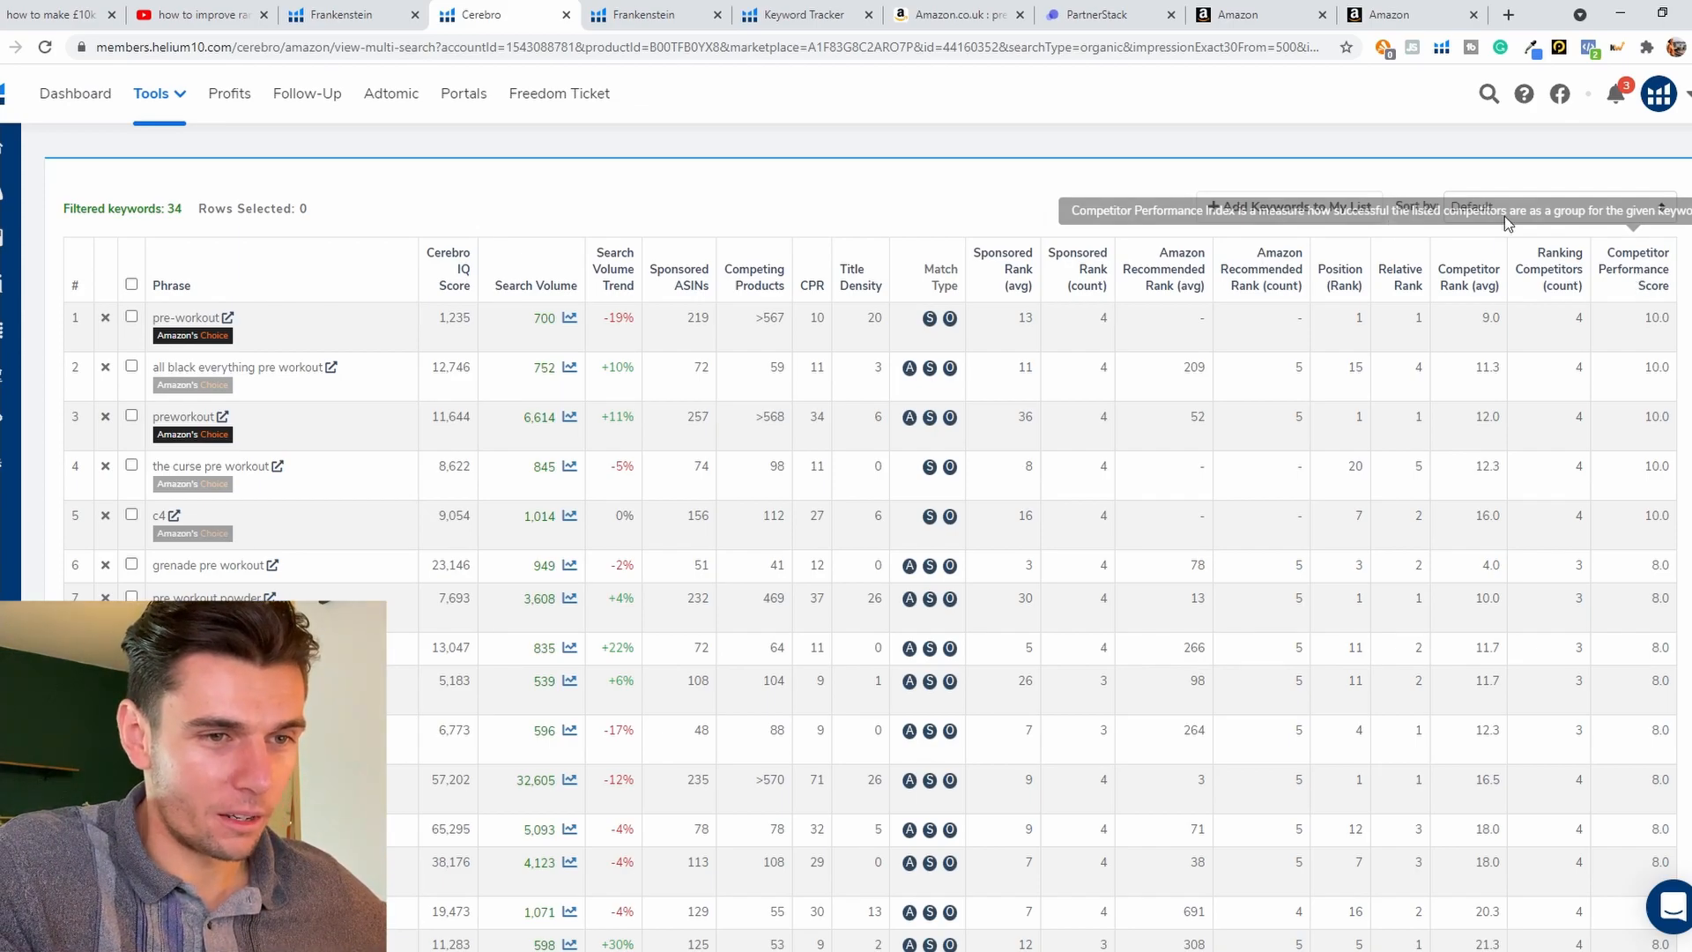
Step: Raise the Advanced Rank Filter's maximum rank to 75, lower the minimum search volume to 350, and reapply the filters
scroll(1645, 299, up, 5)
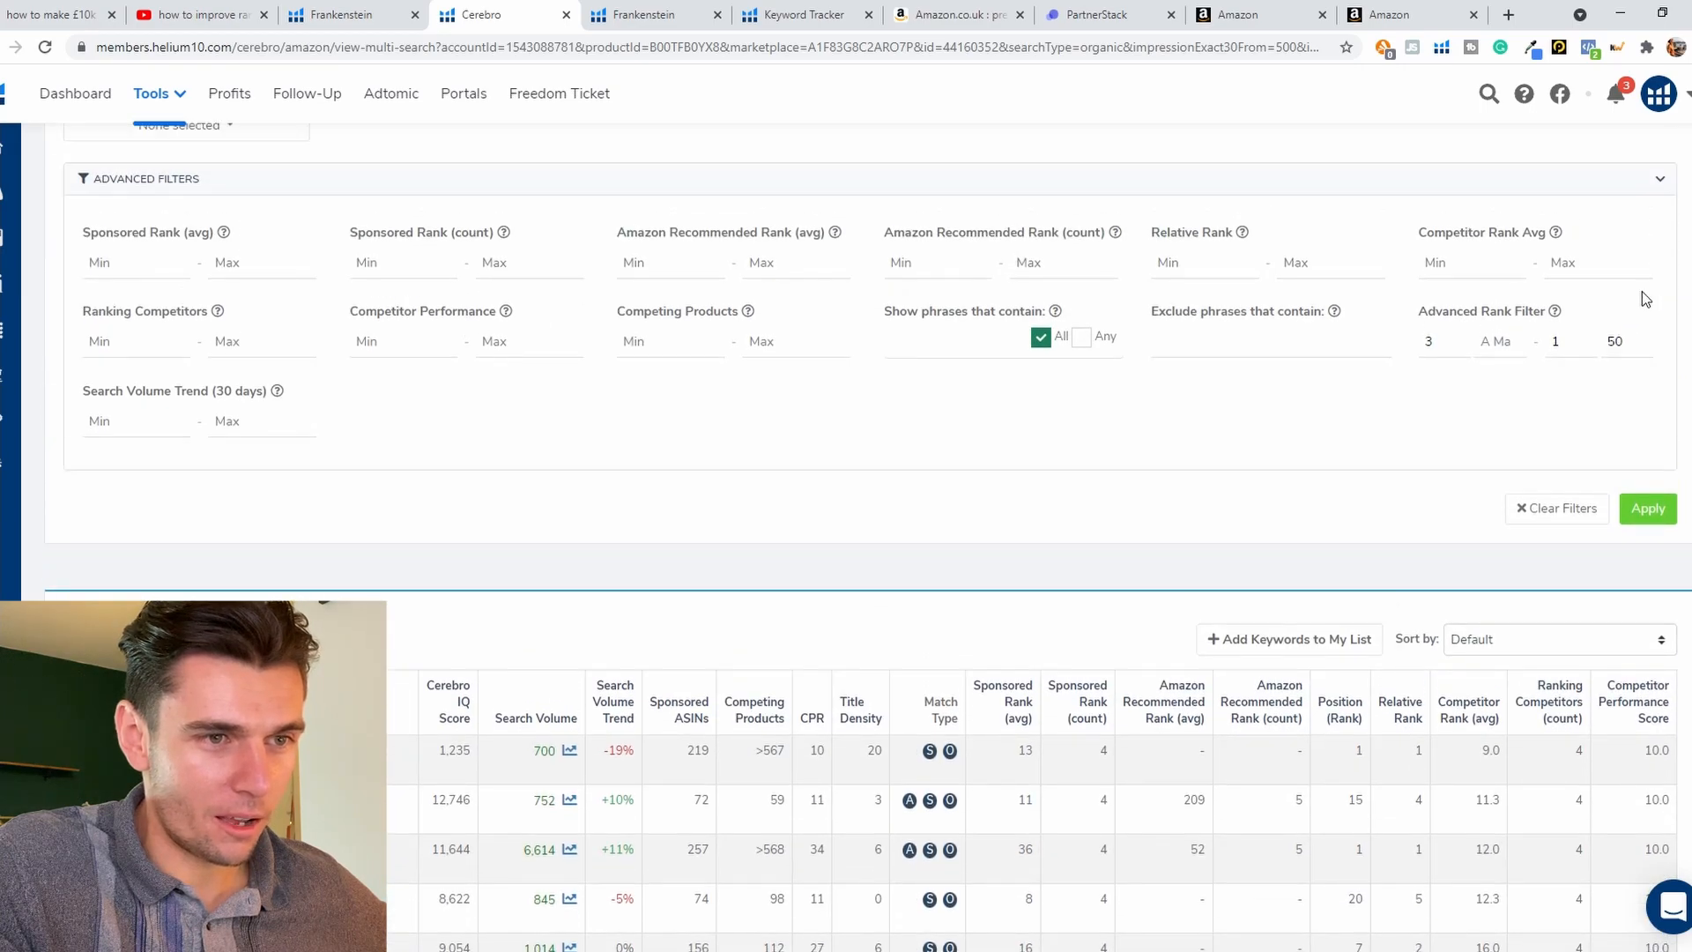
double_click(1615, 343)
text(75)
scroll(40, 185, up, 2)
drag(105, 260, 26, 262)
text(350)
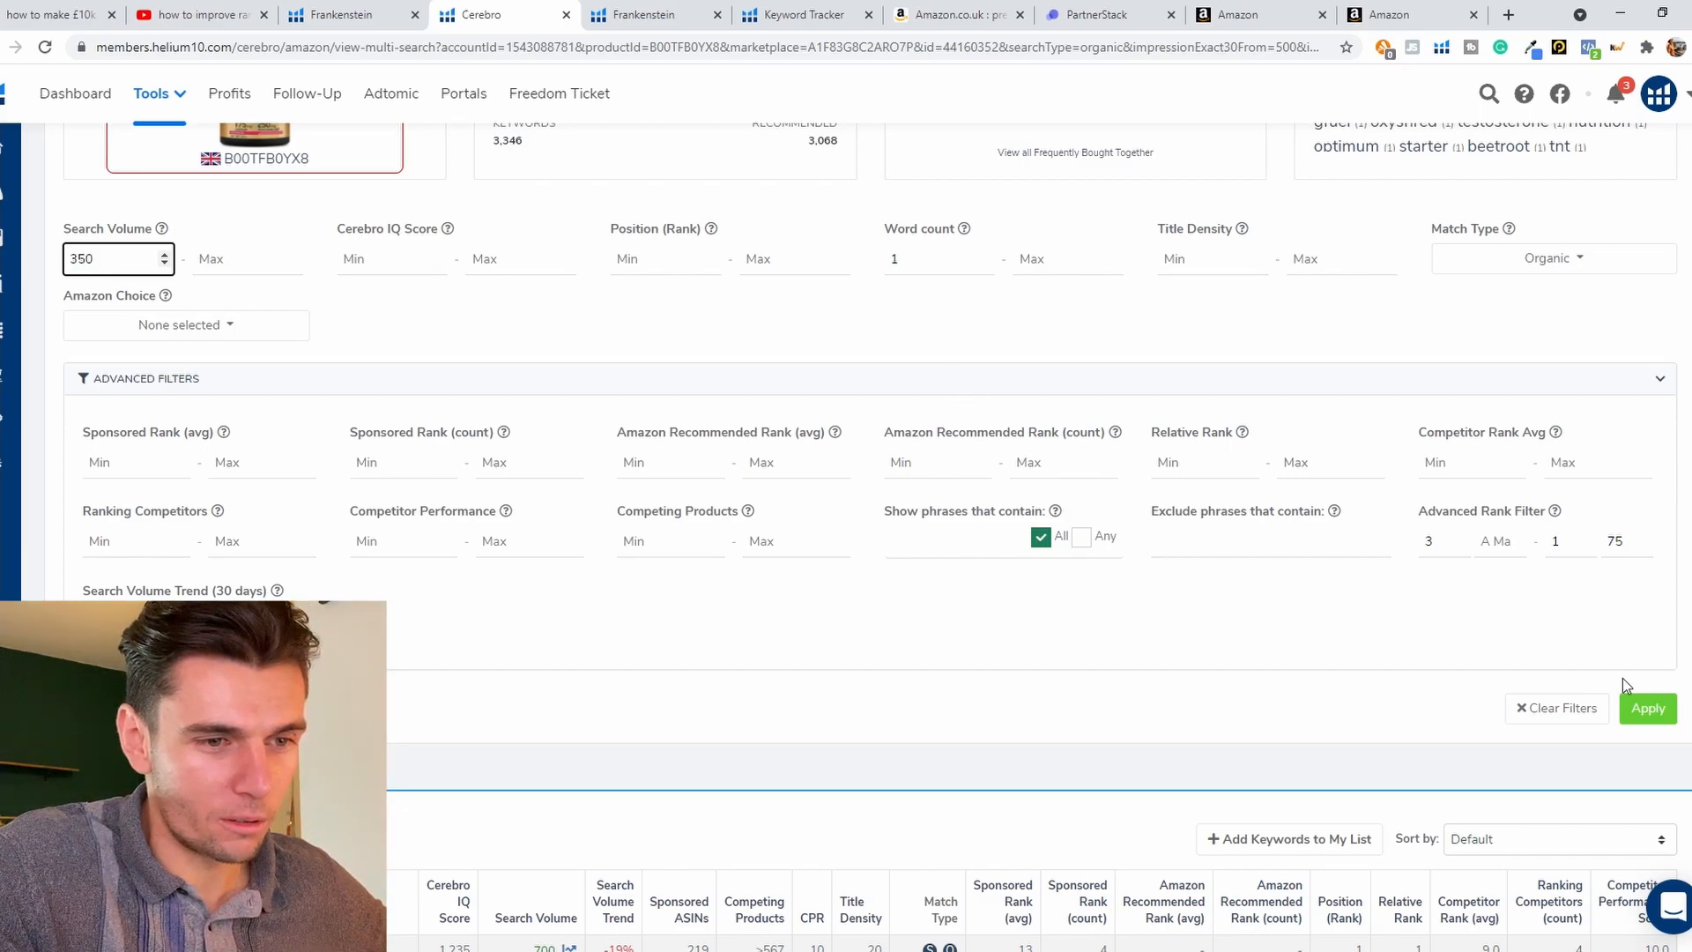
click(1647, 709)
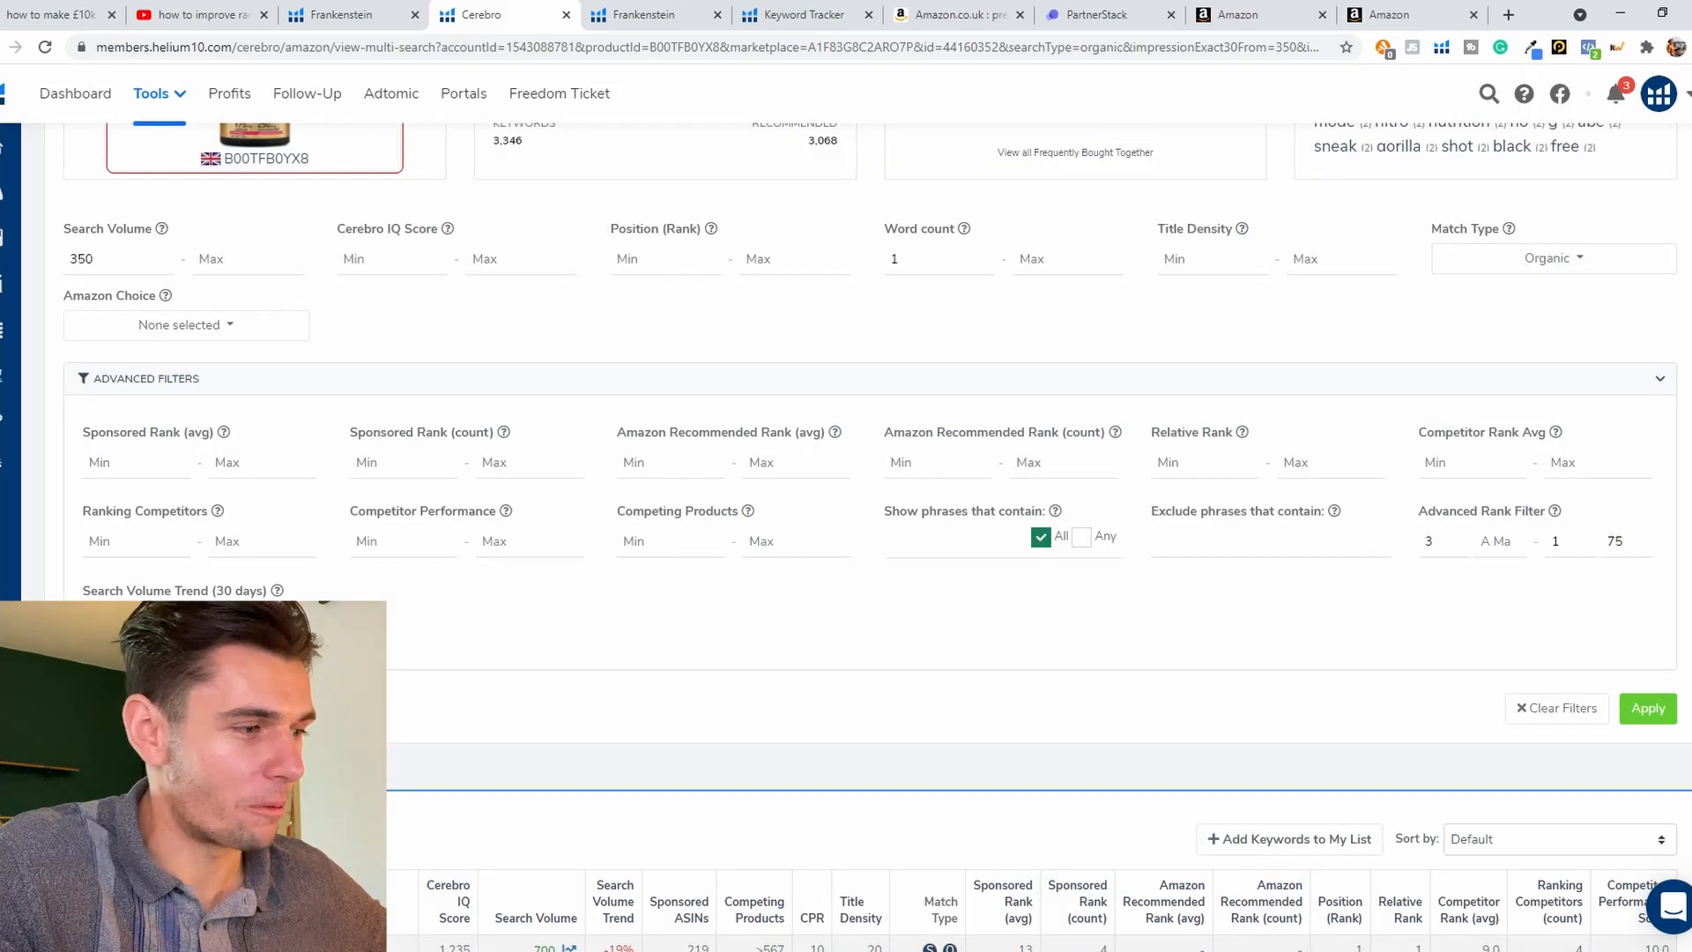
Step: Copy the filtered Cerebro keywords, with the minimum search volume at 300, to the clipboard
scroll(847, 528, down, 3)
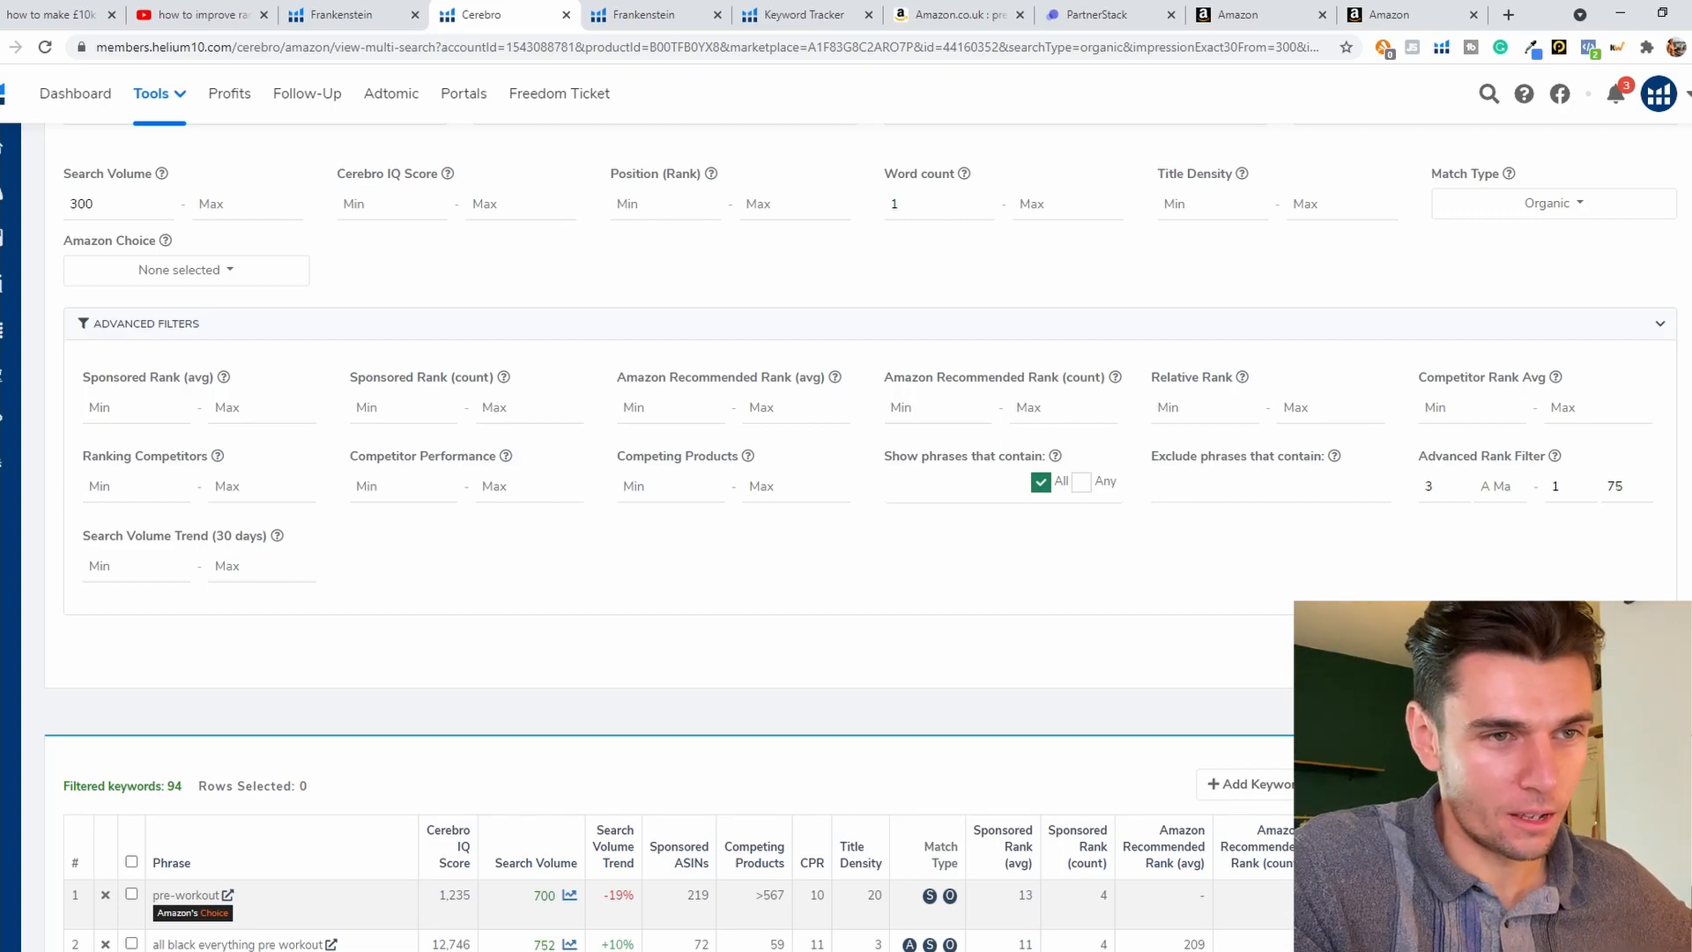
scroll(670, 529, up, 3)
scroll(1644, 206, up, 1)
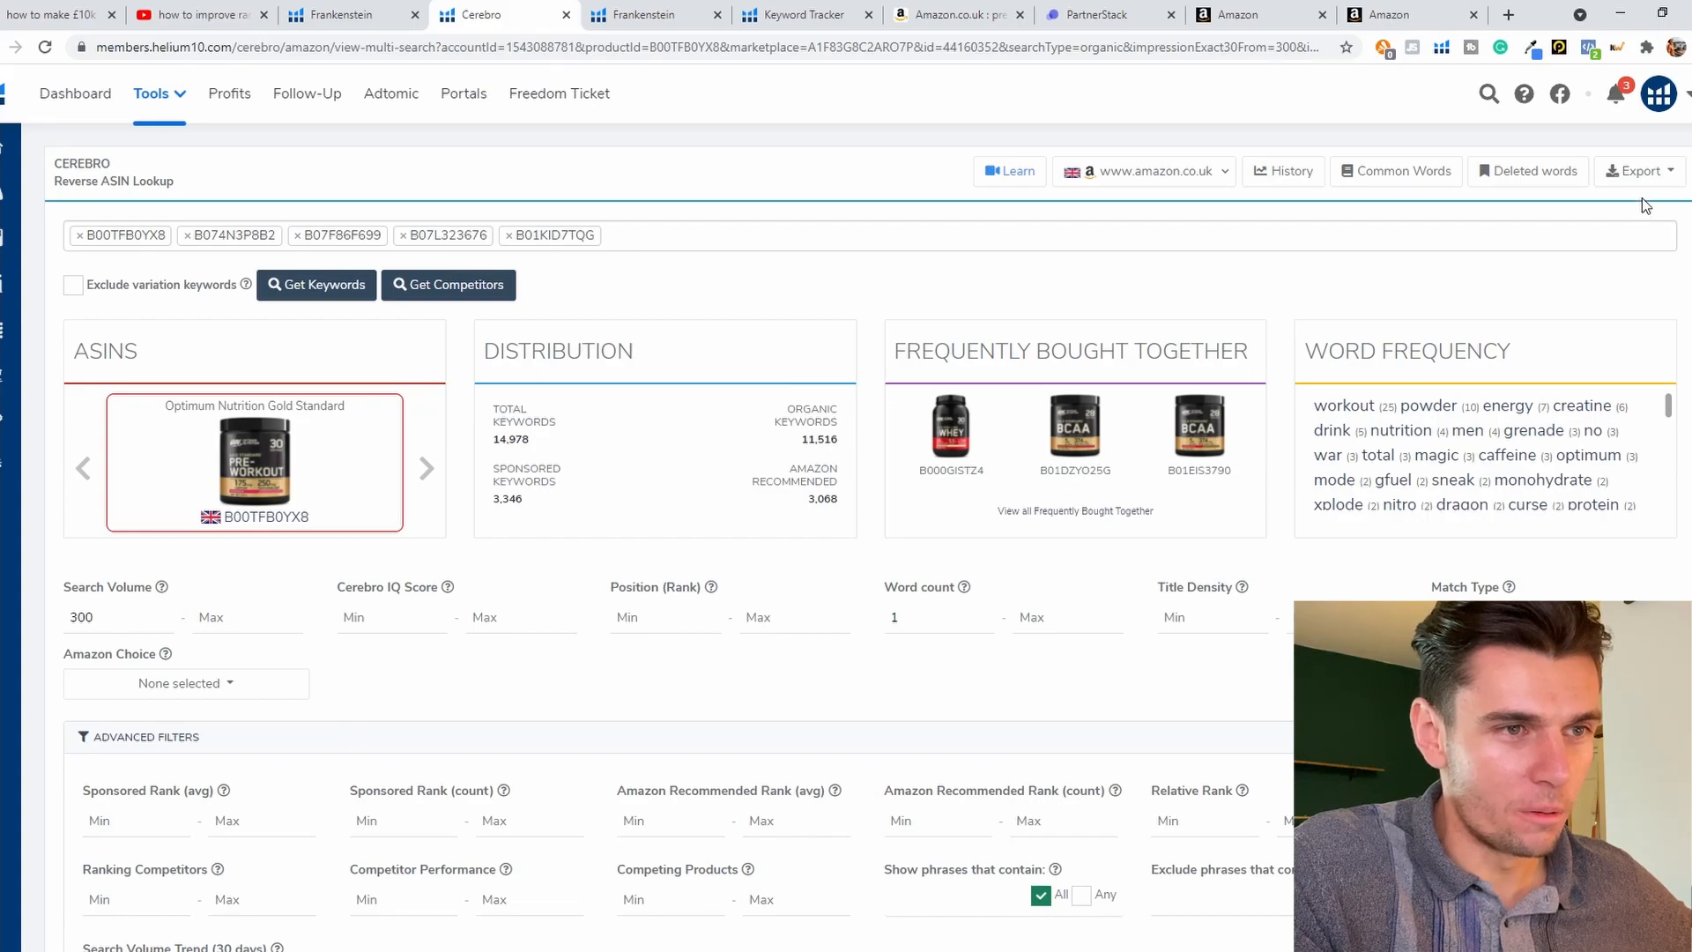
click(1642, 171)
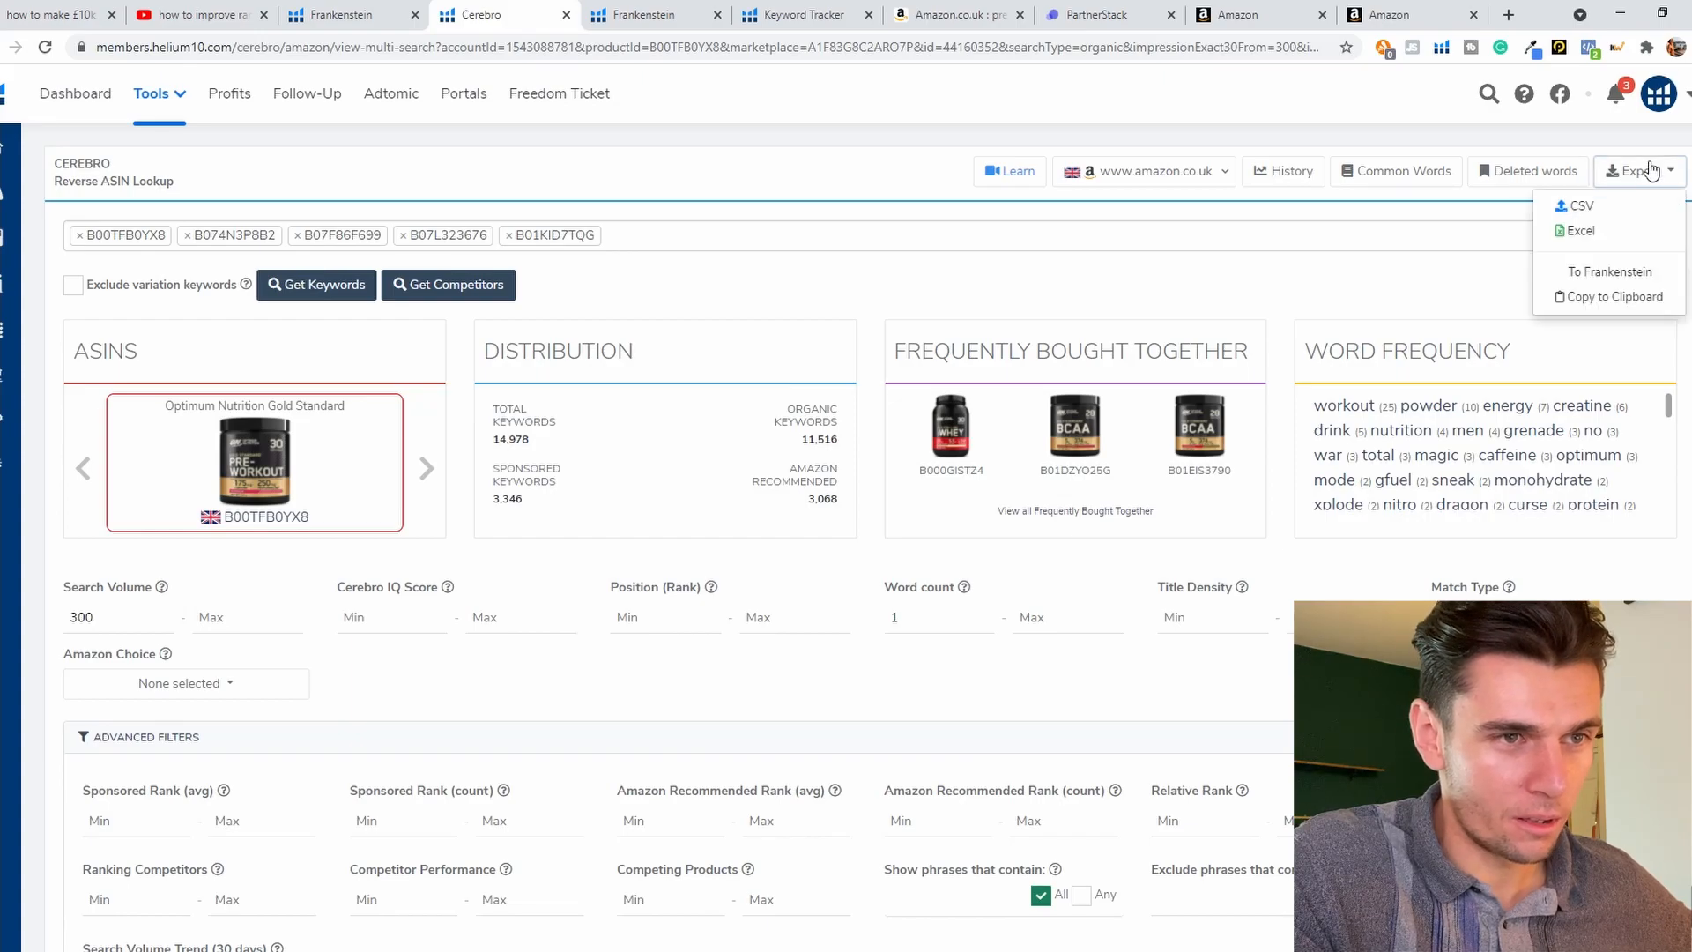
click(1611, 298)
Step: Reopen the Frankenstein keyword processor with an empty list and paste the copied Cerebro phrases as the original keywords
click(642, 15)
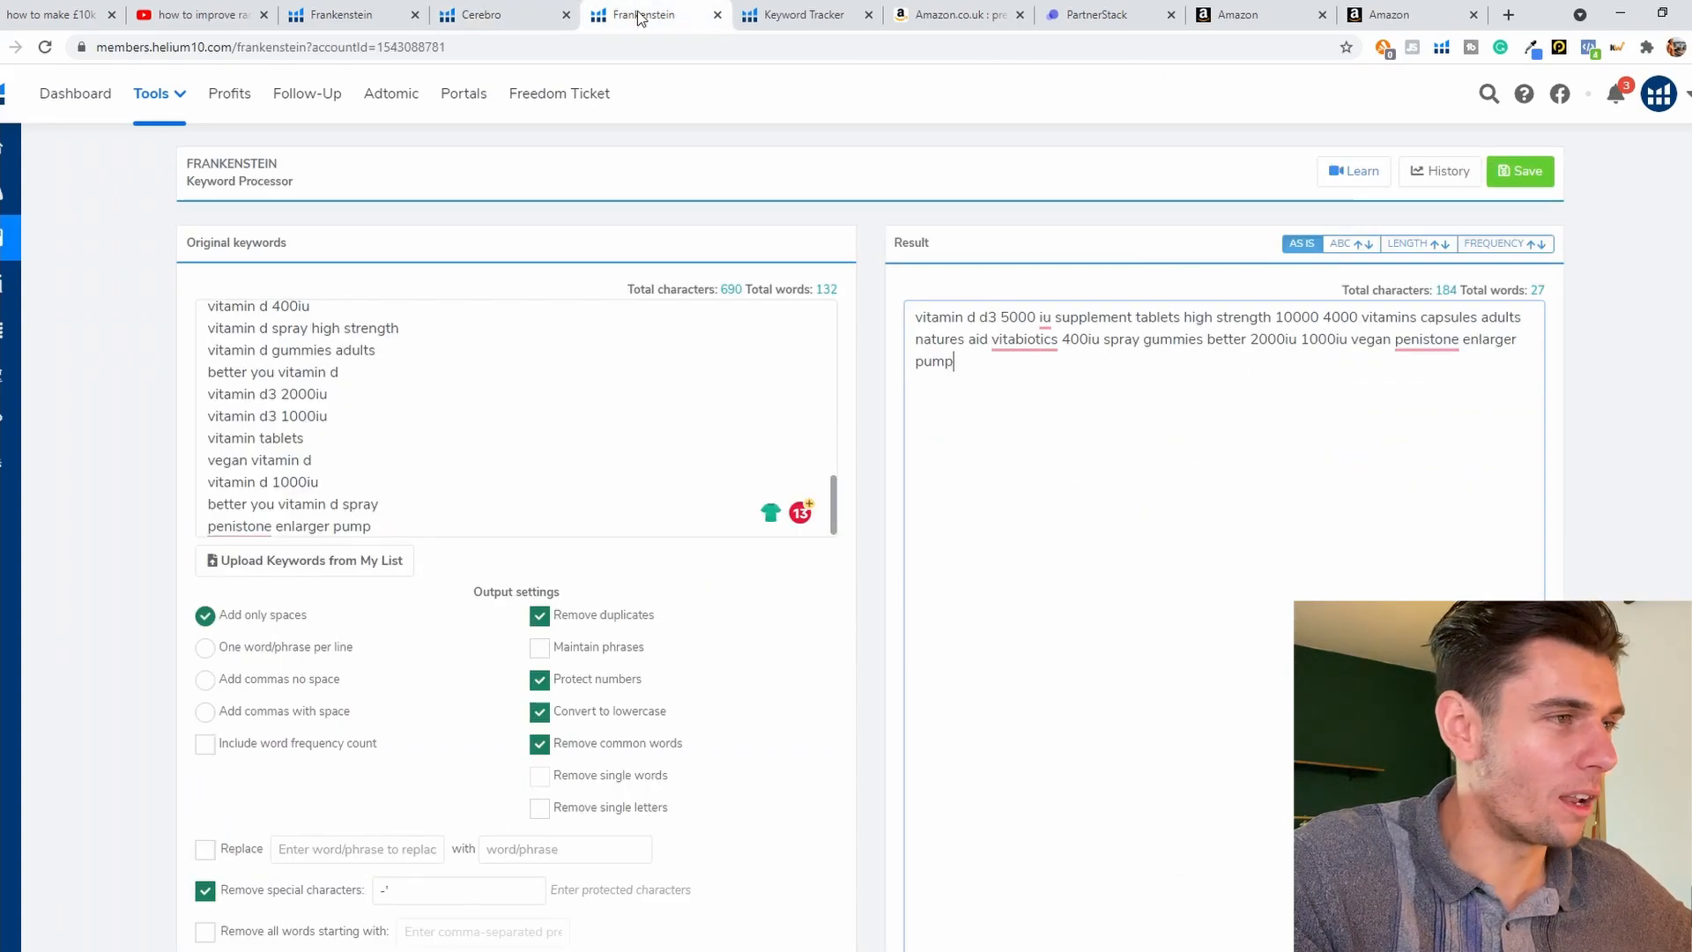
click(4, 111)
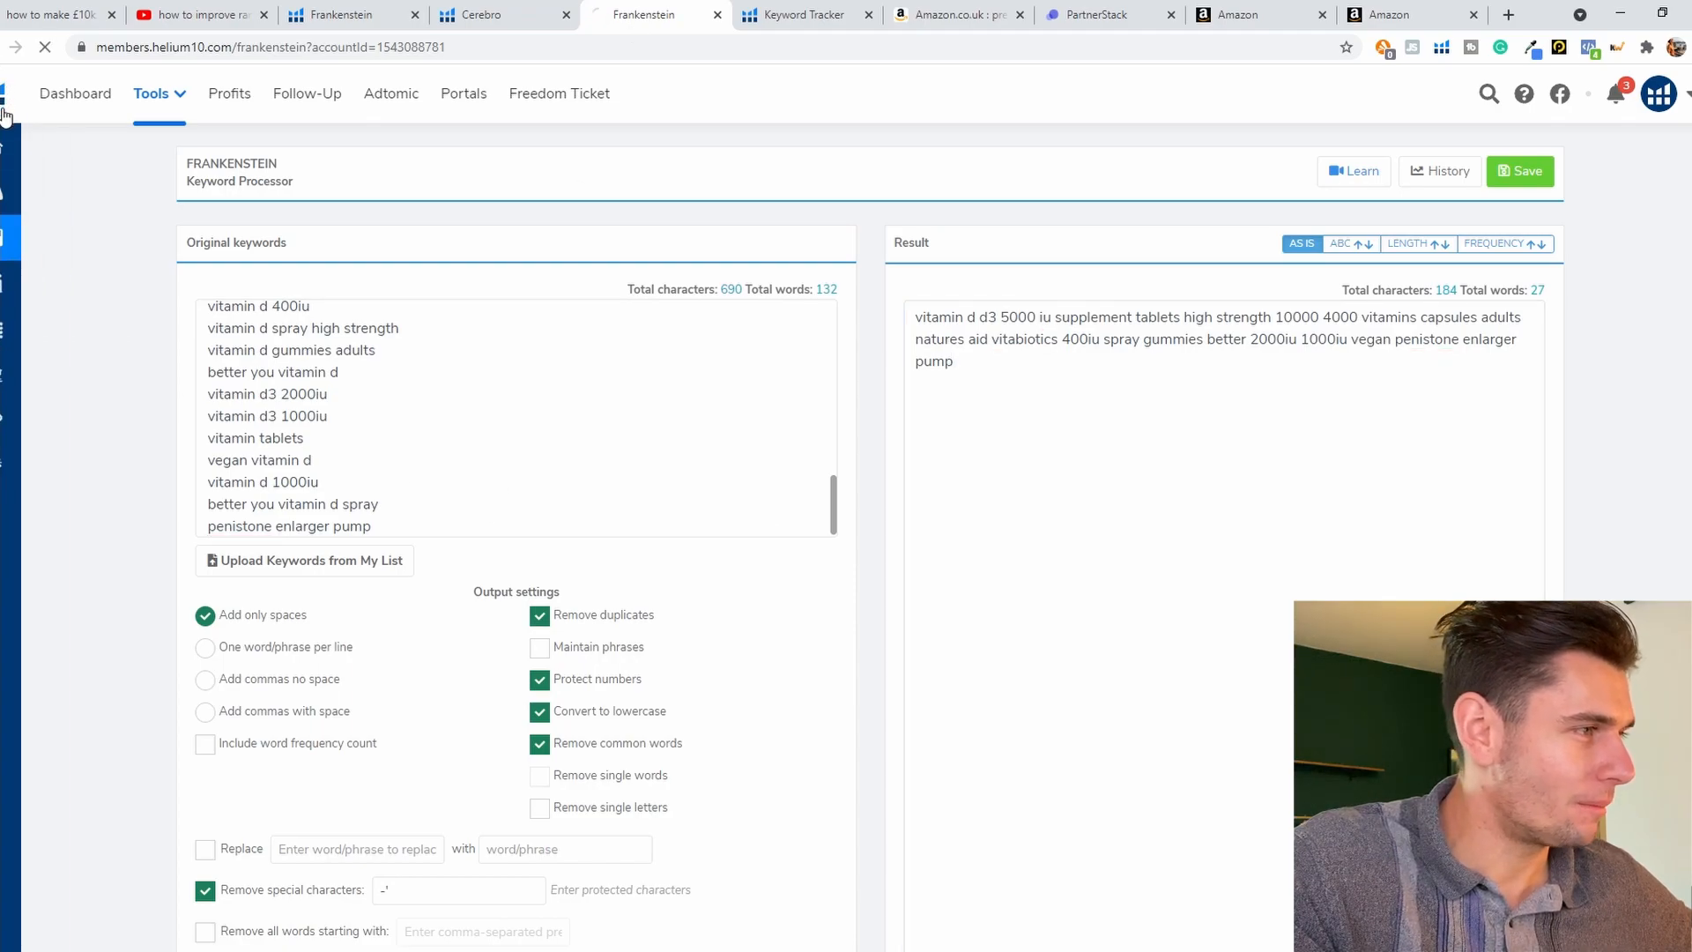
mouse_move(208, 328)
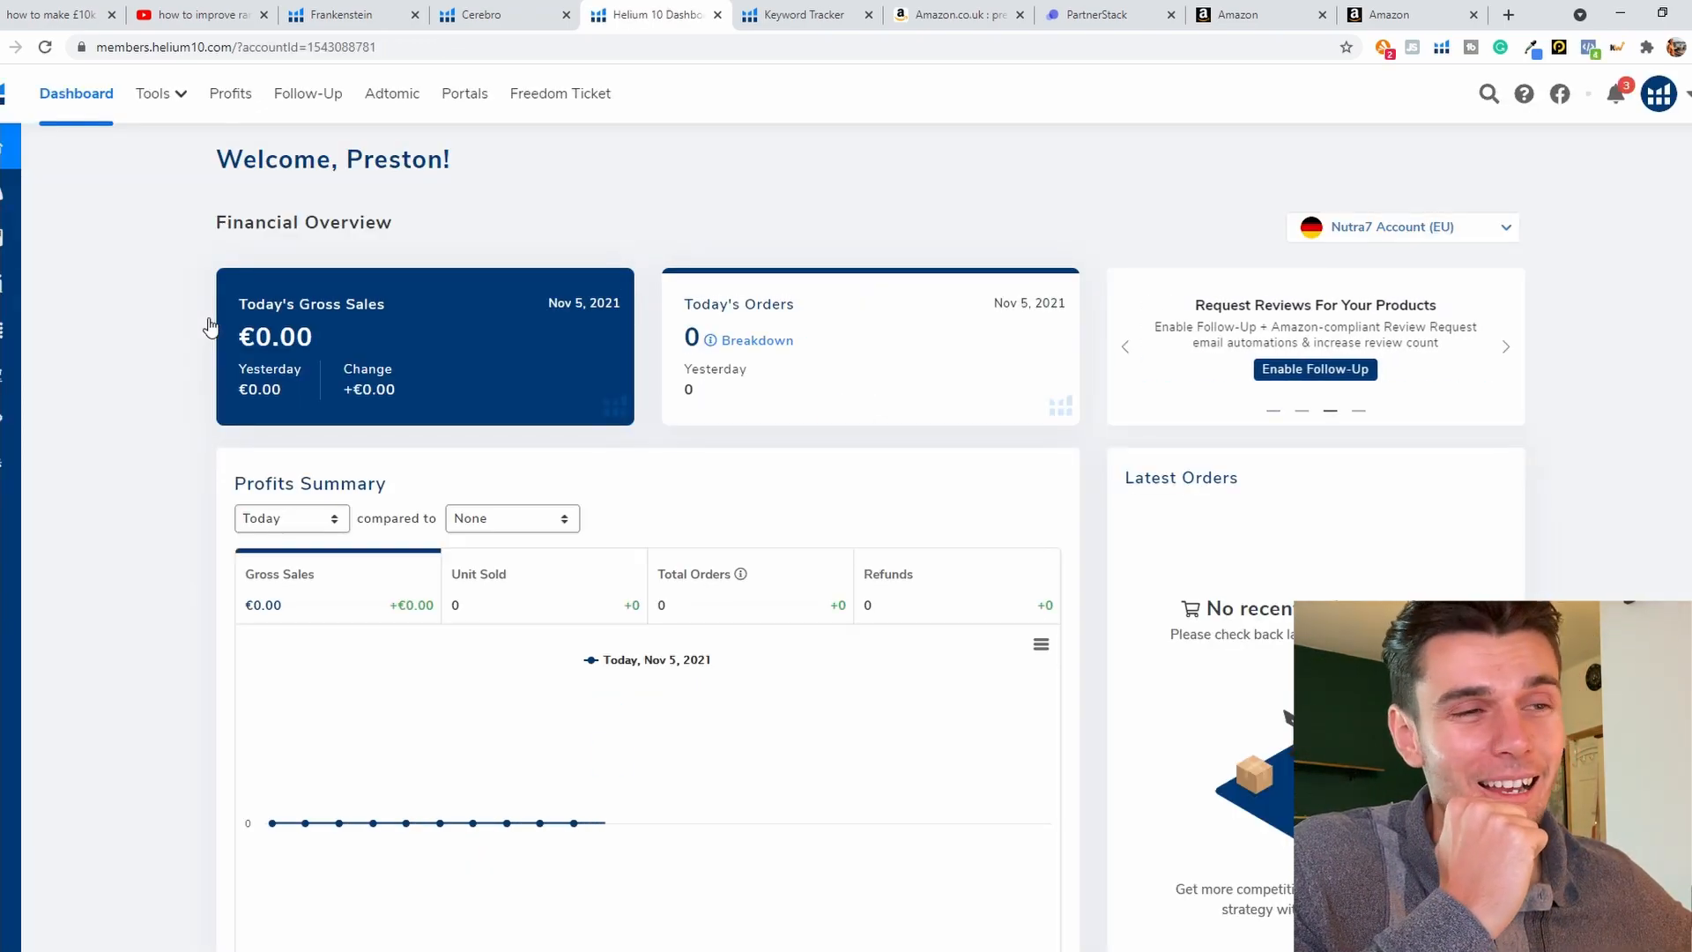
mouse_move(17, 237)
click(35, 328)
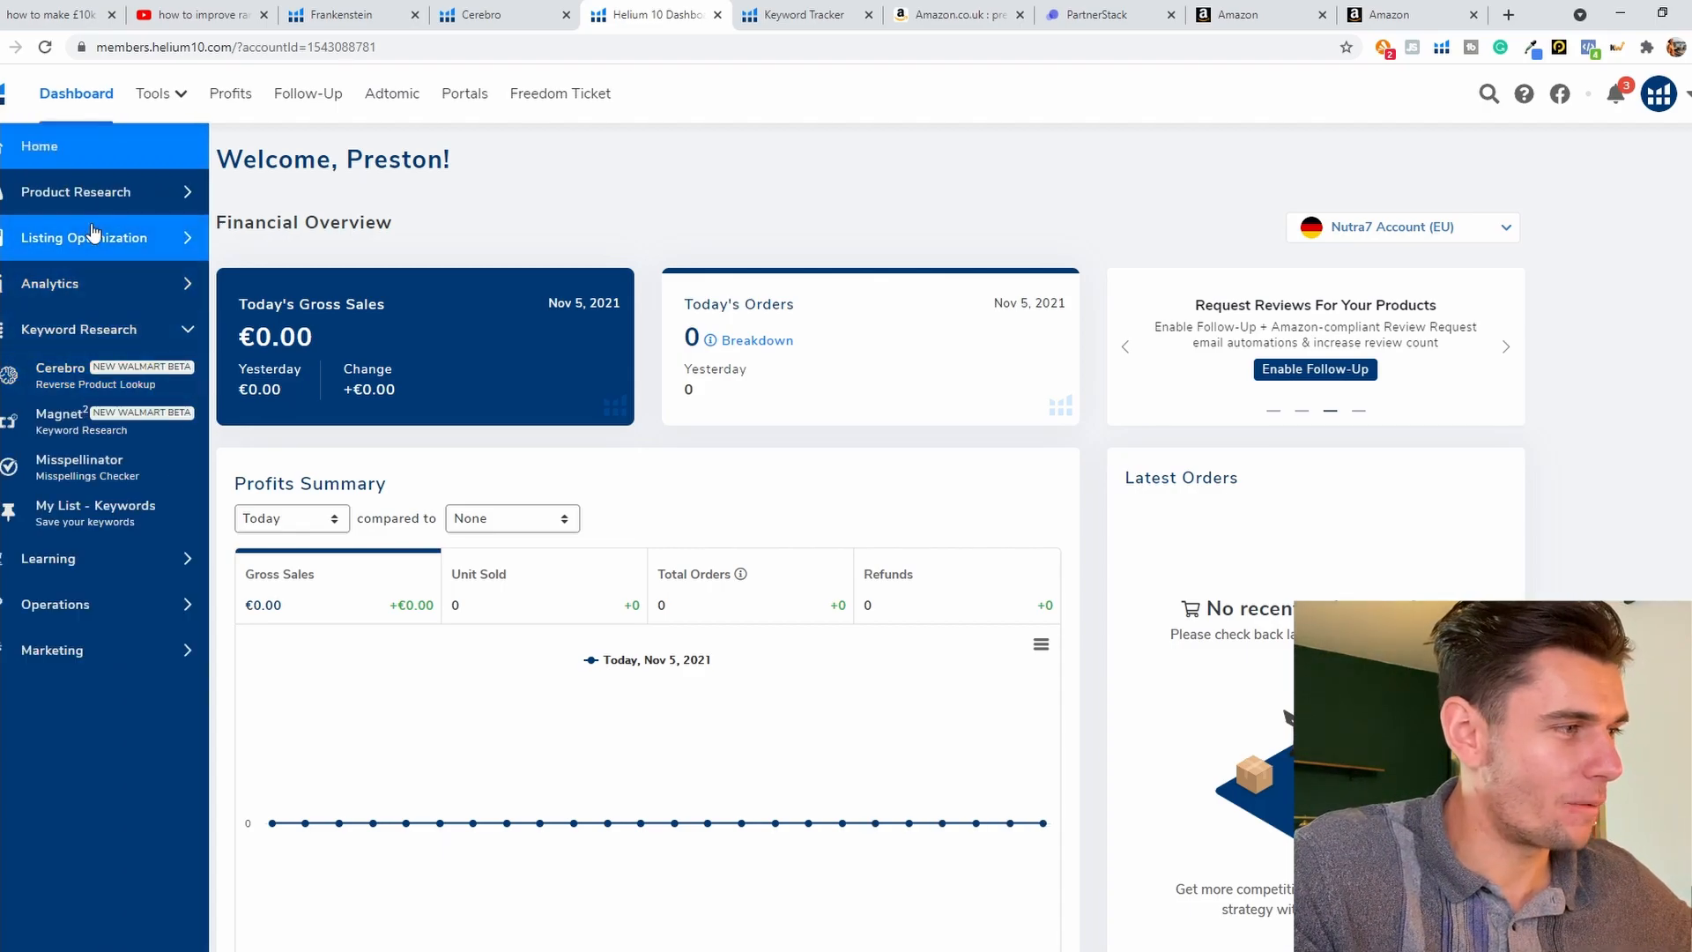
click(93, 237)
click(85, 289)
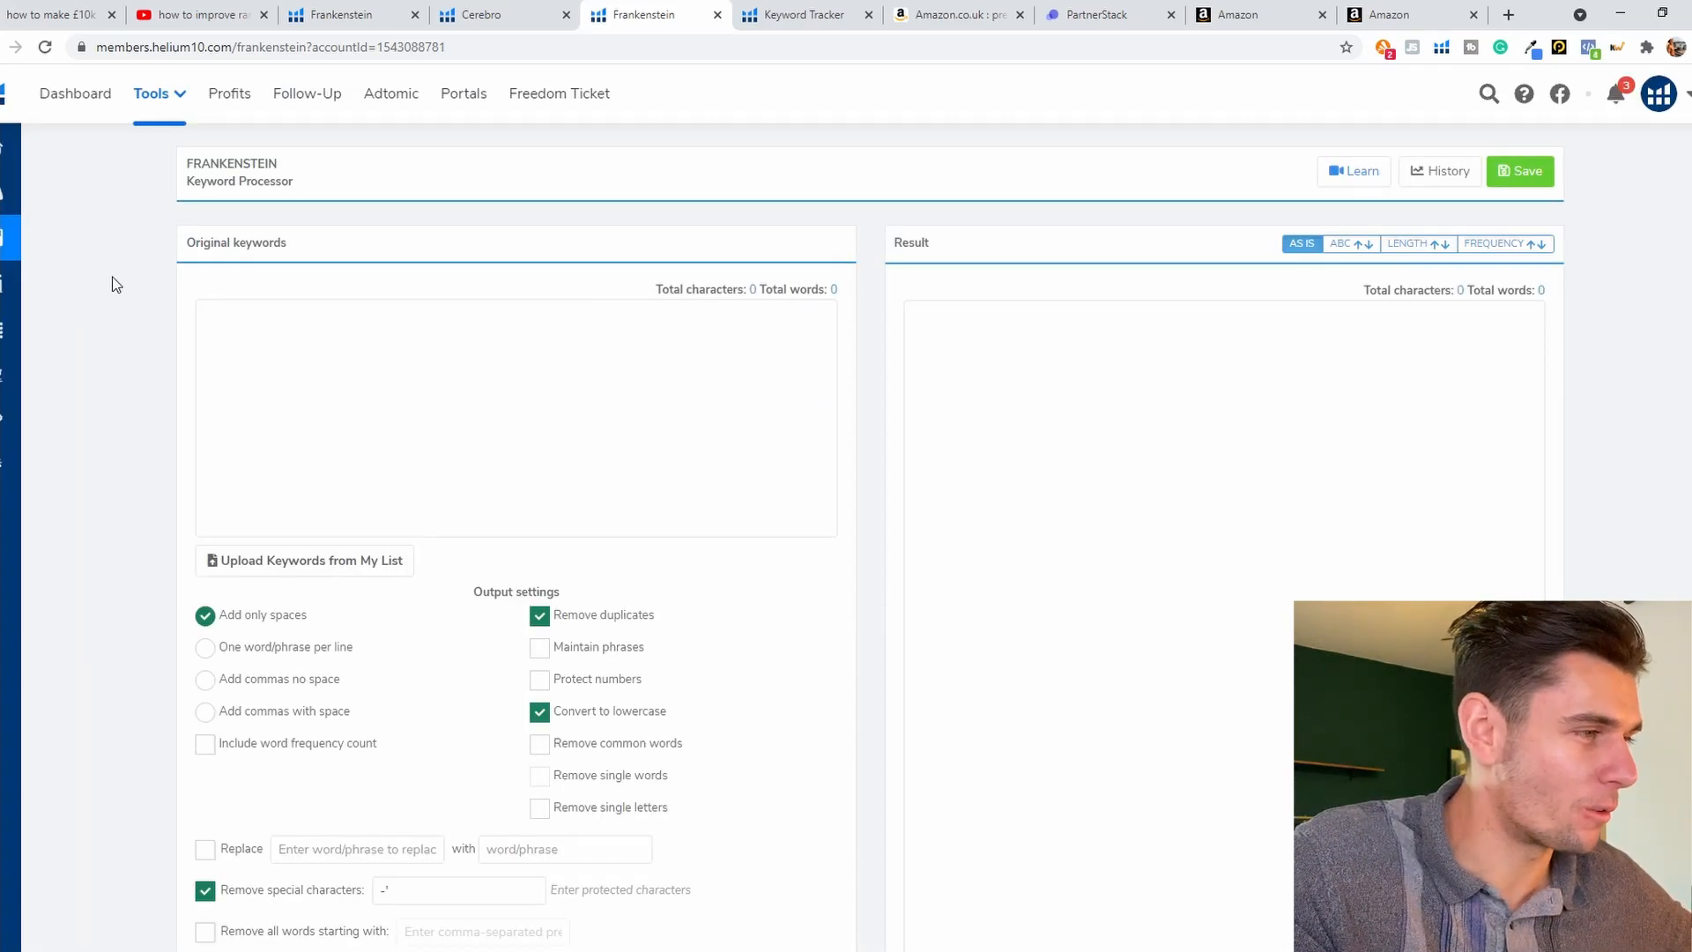
click(298, 363)
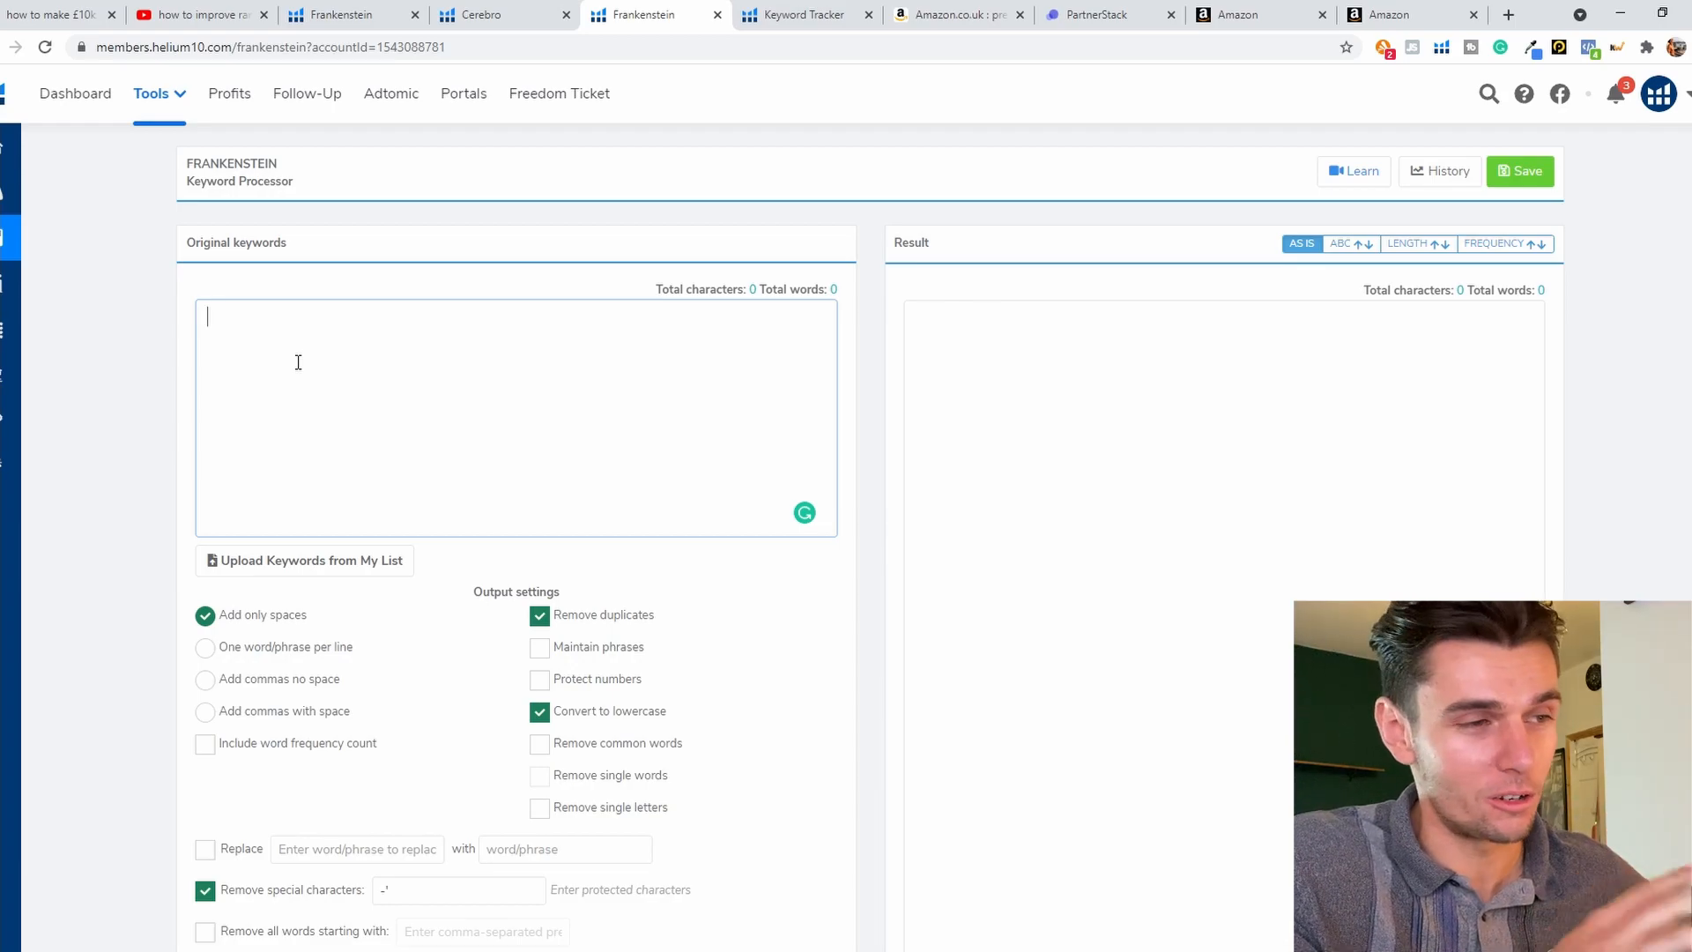
key(ctrl+v)
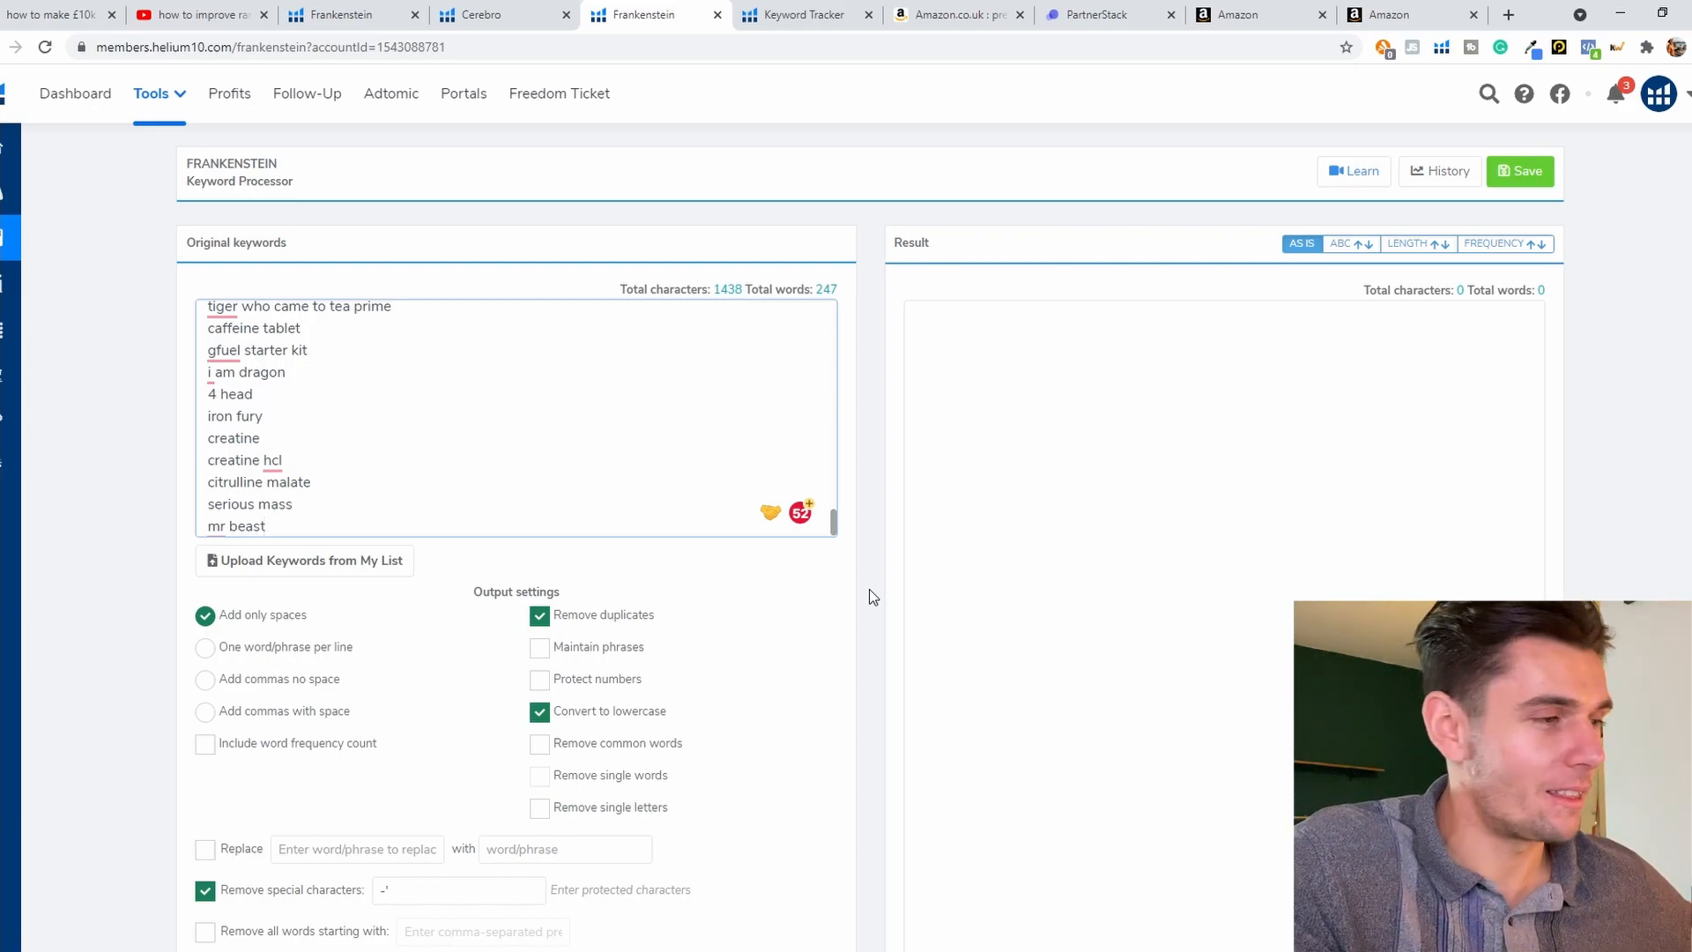
Step: Set the output settings to remove common words, with Protect numbers switched off
click(540, 682)
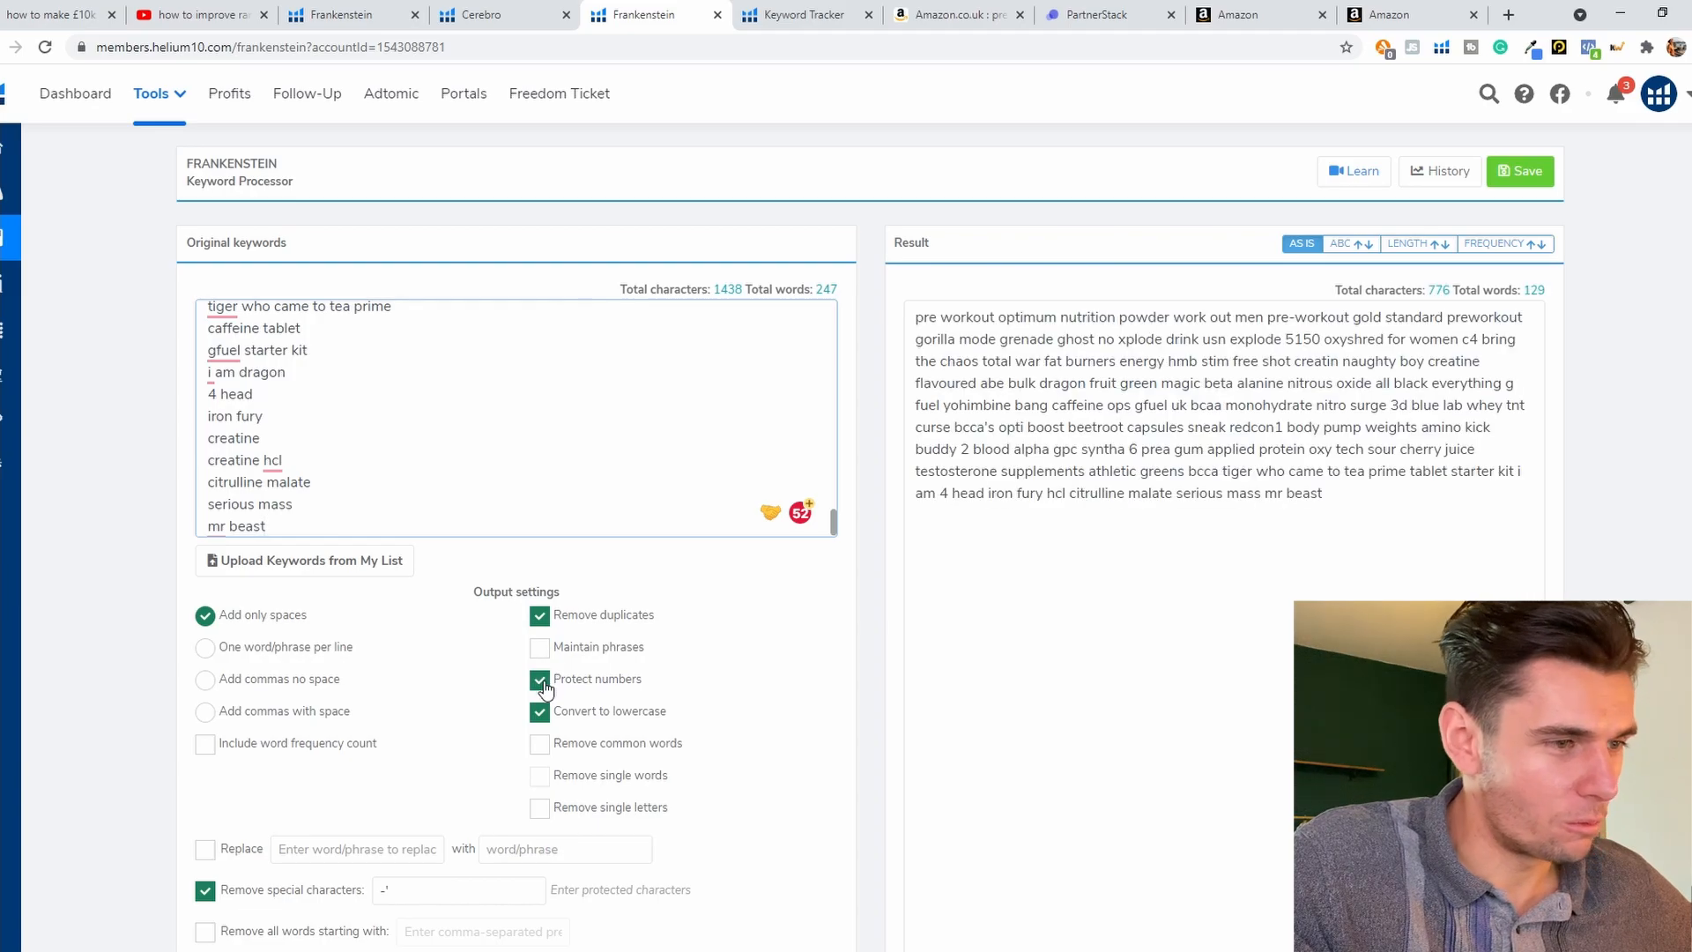
click(541, 682)
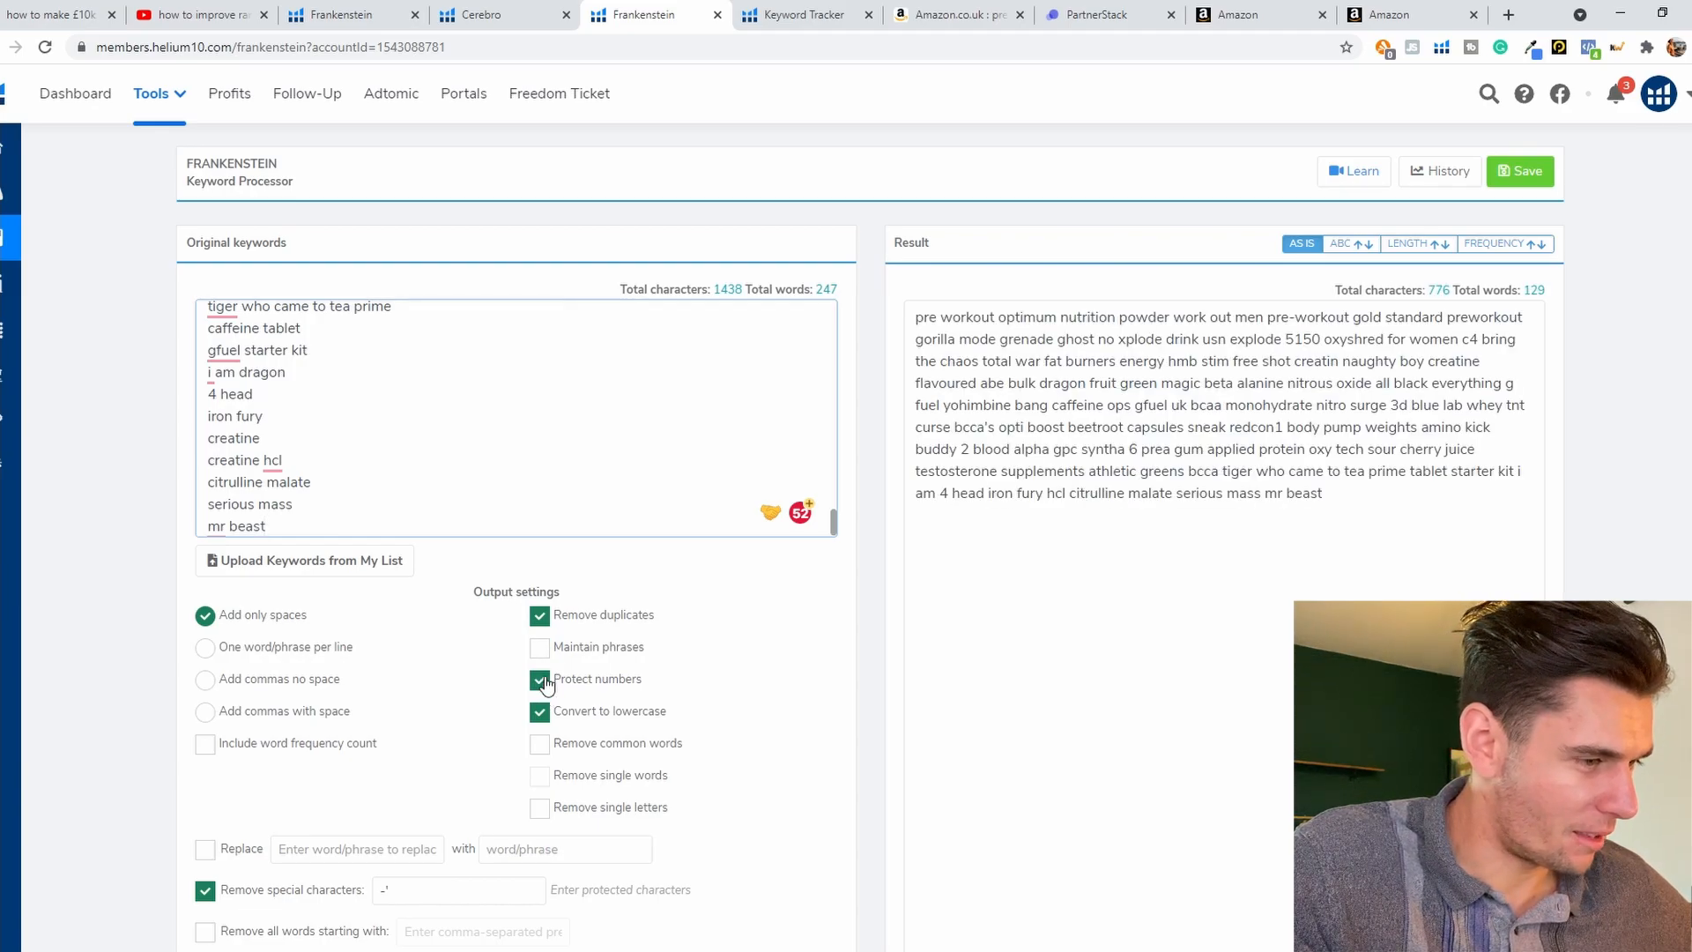
click(541, 745)
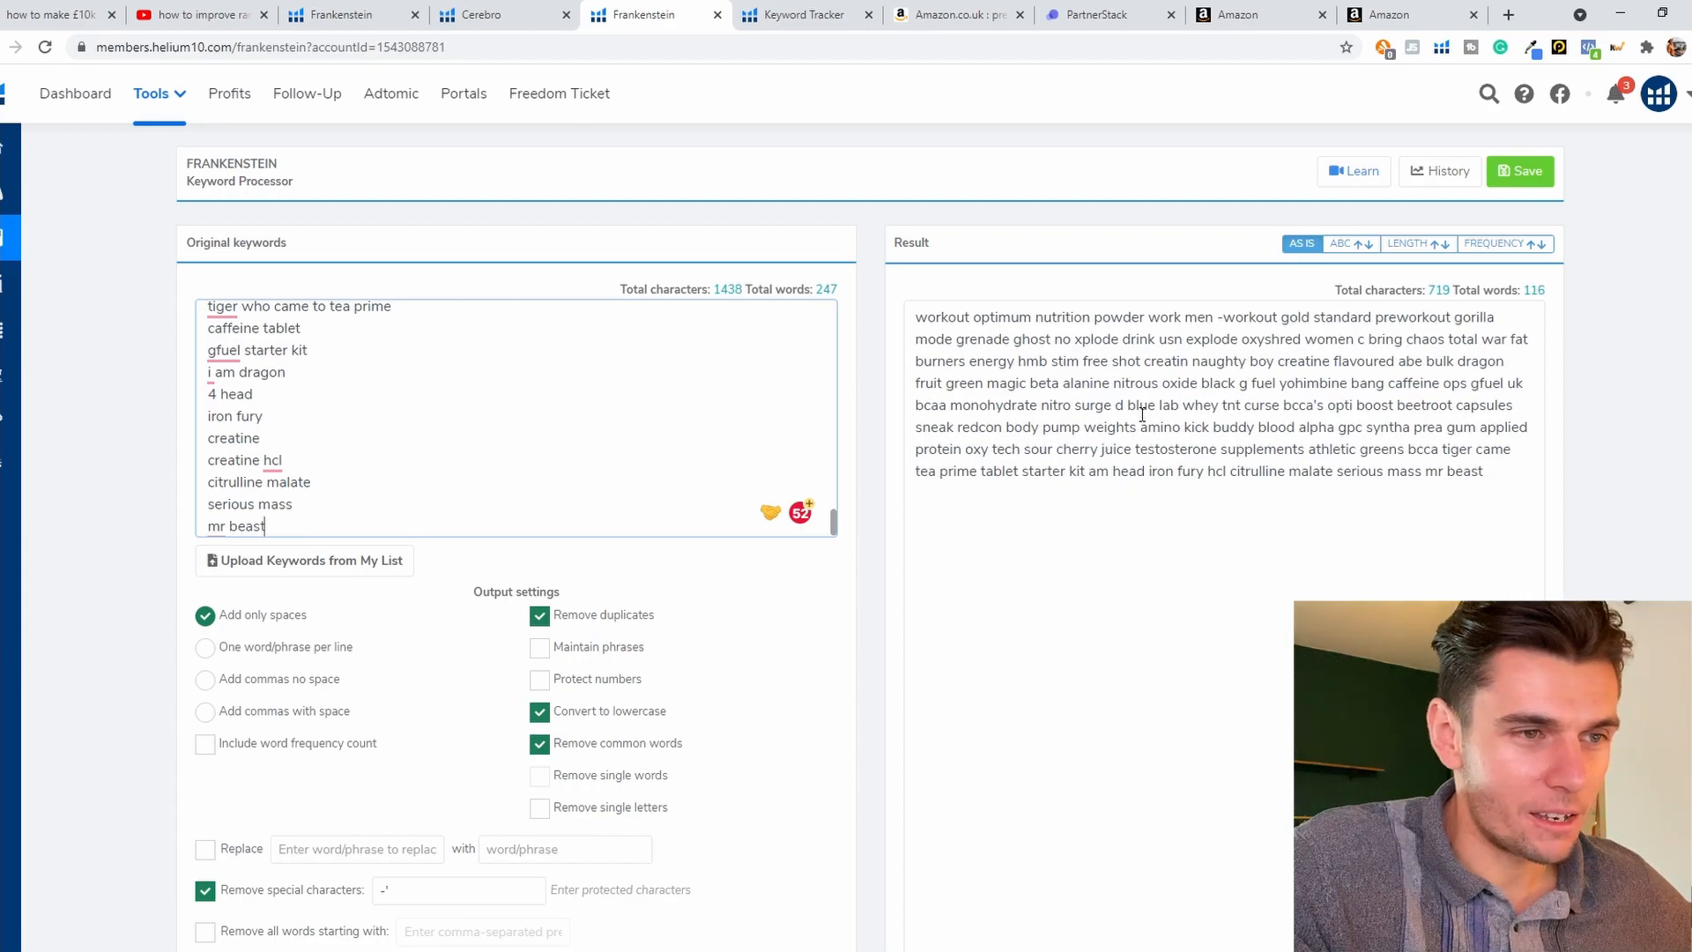
Step: Check the Search Terms field in Seller Central and trim the Frankenstein result to generic pre-workout terms by deleting brand names and unrelated words
click(1507, 489)
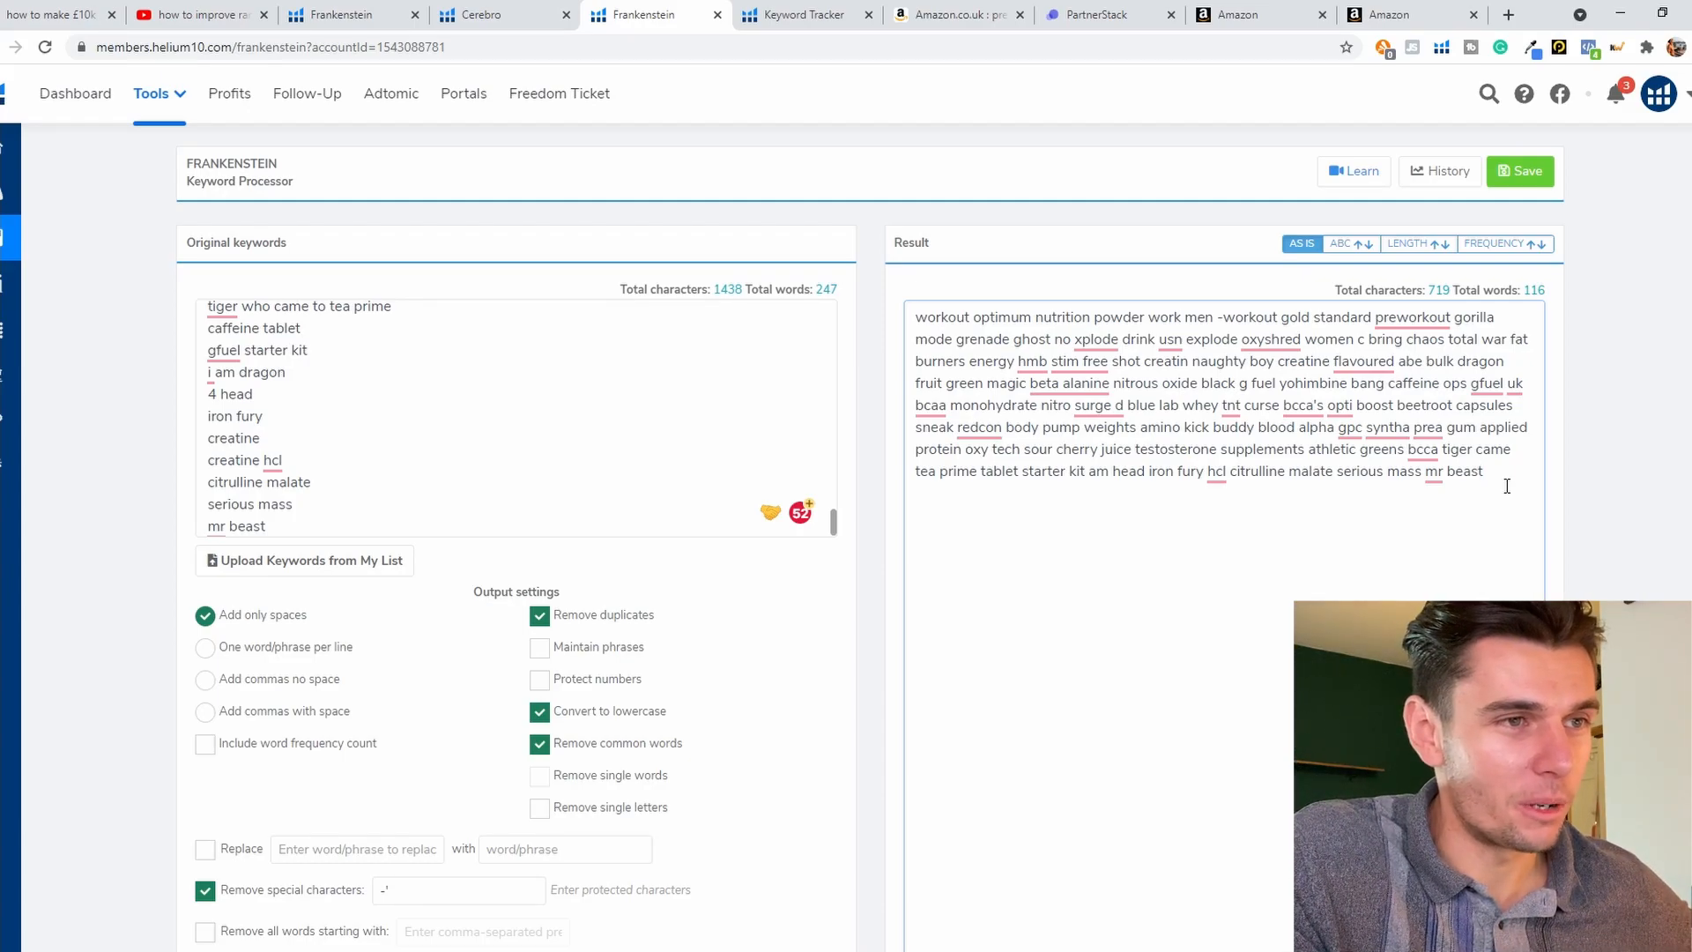
click(1386, 14)
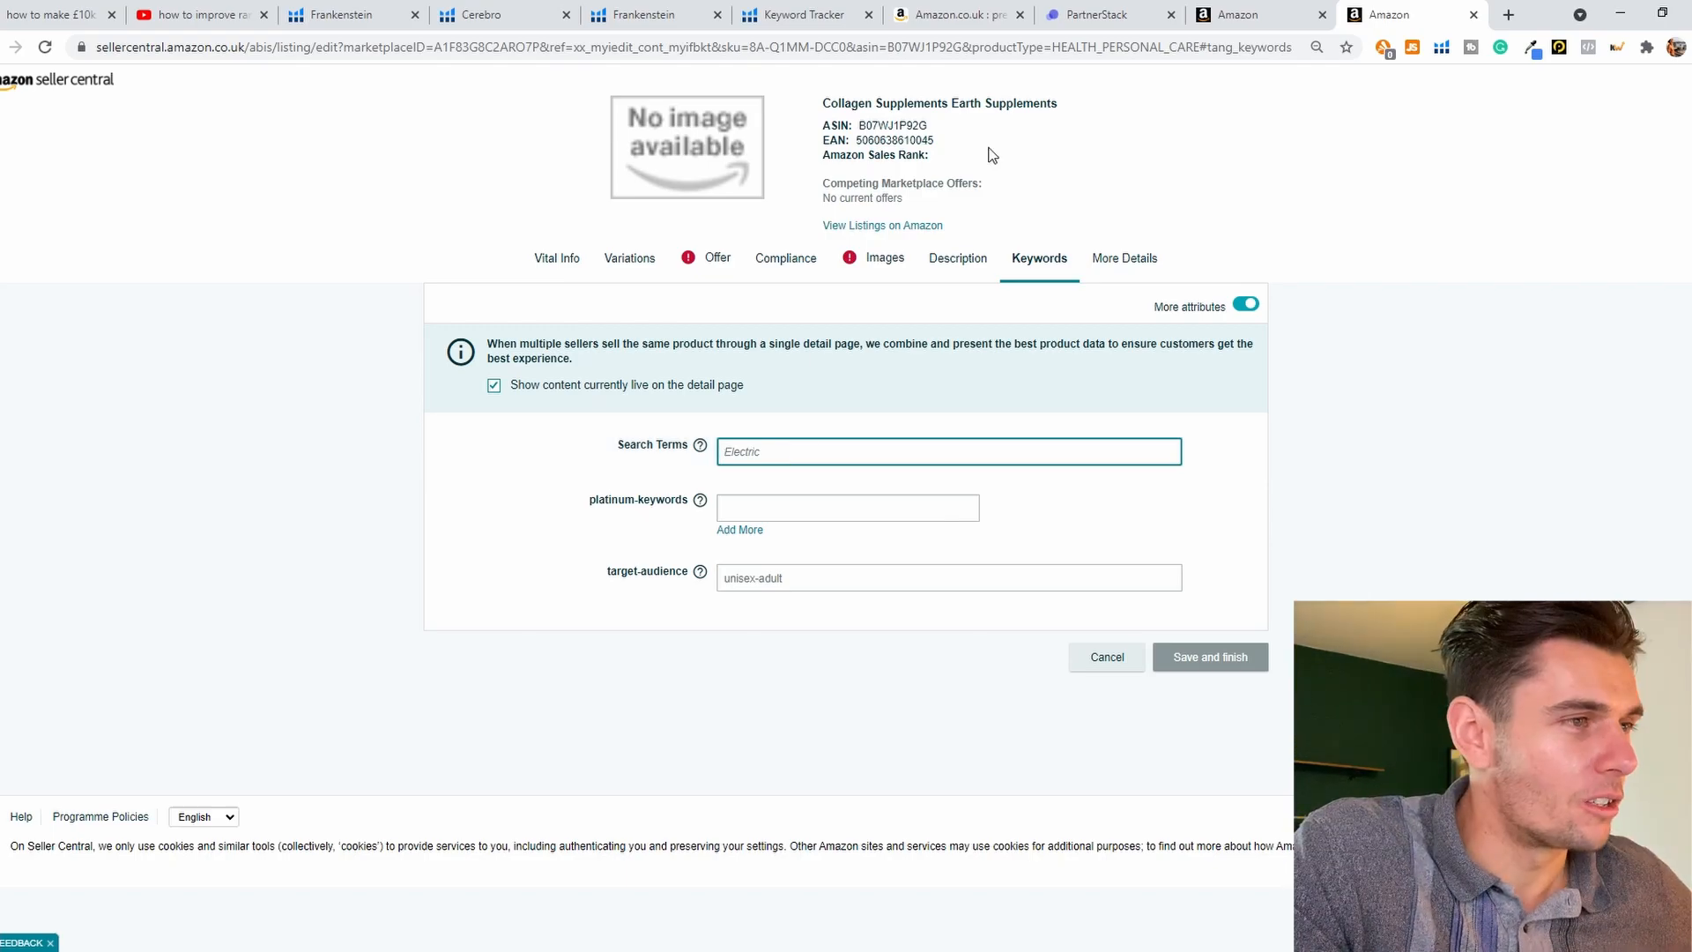
click(636, 10)
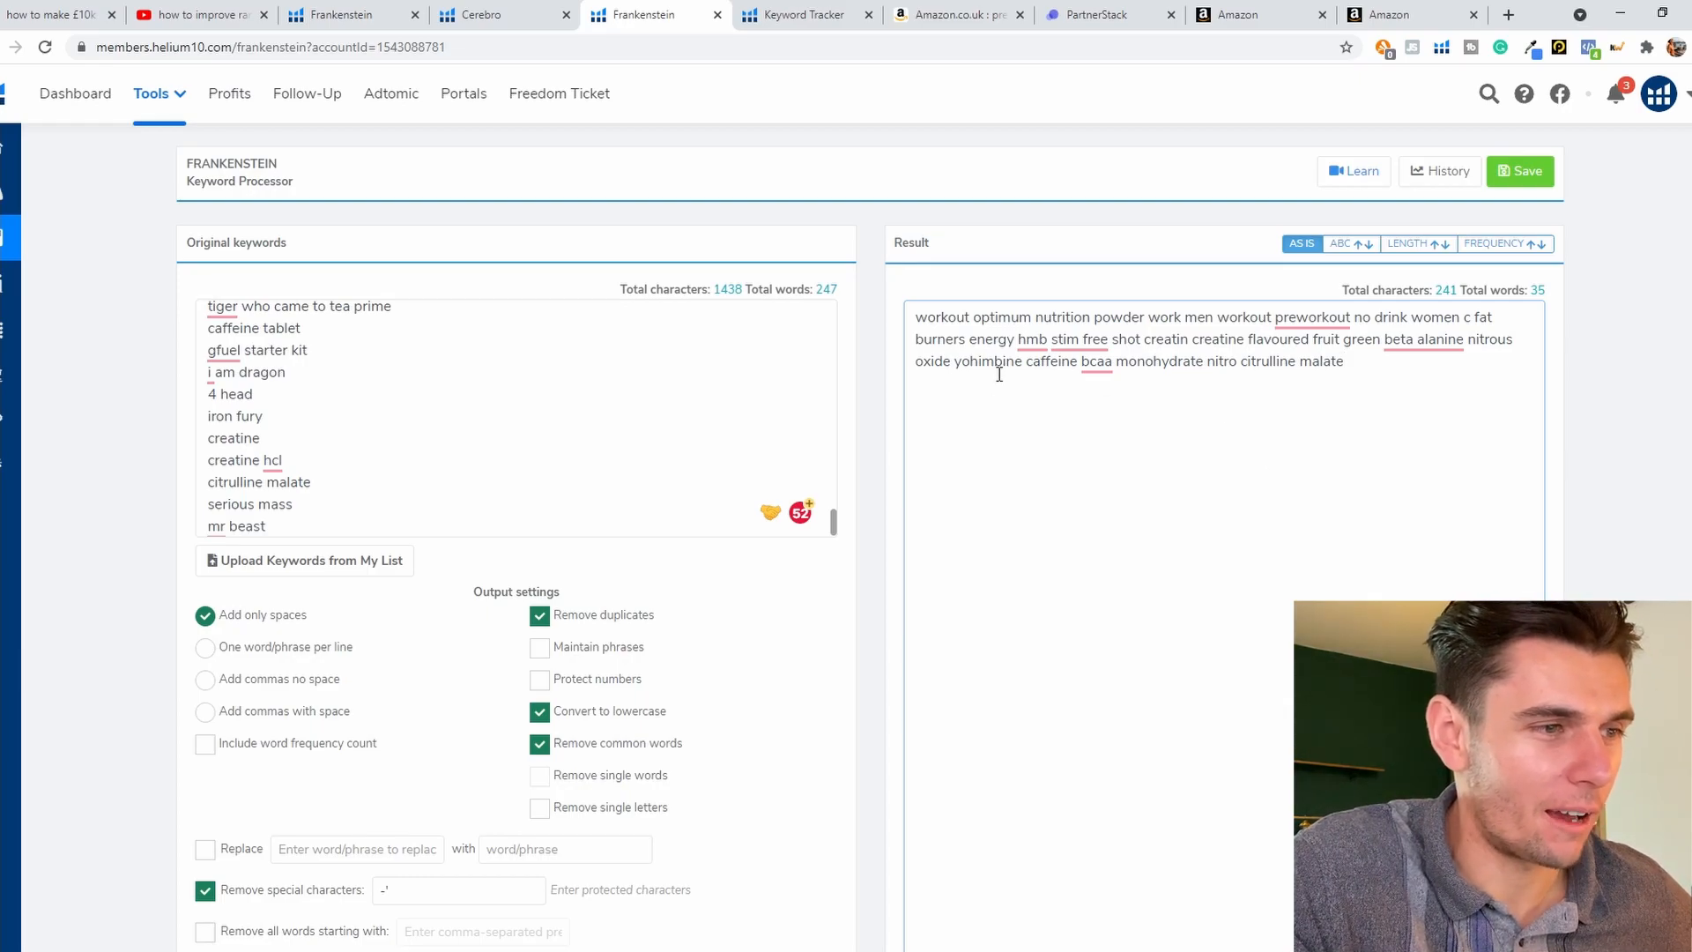
mouse_move(1080, 340)
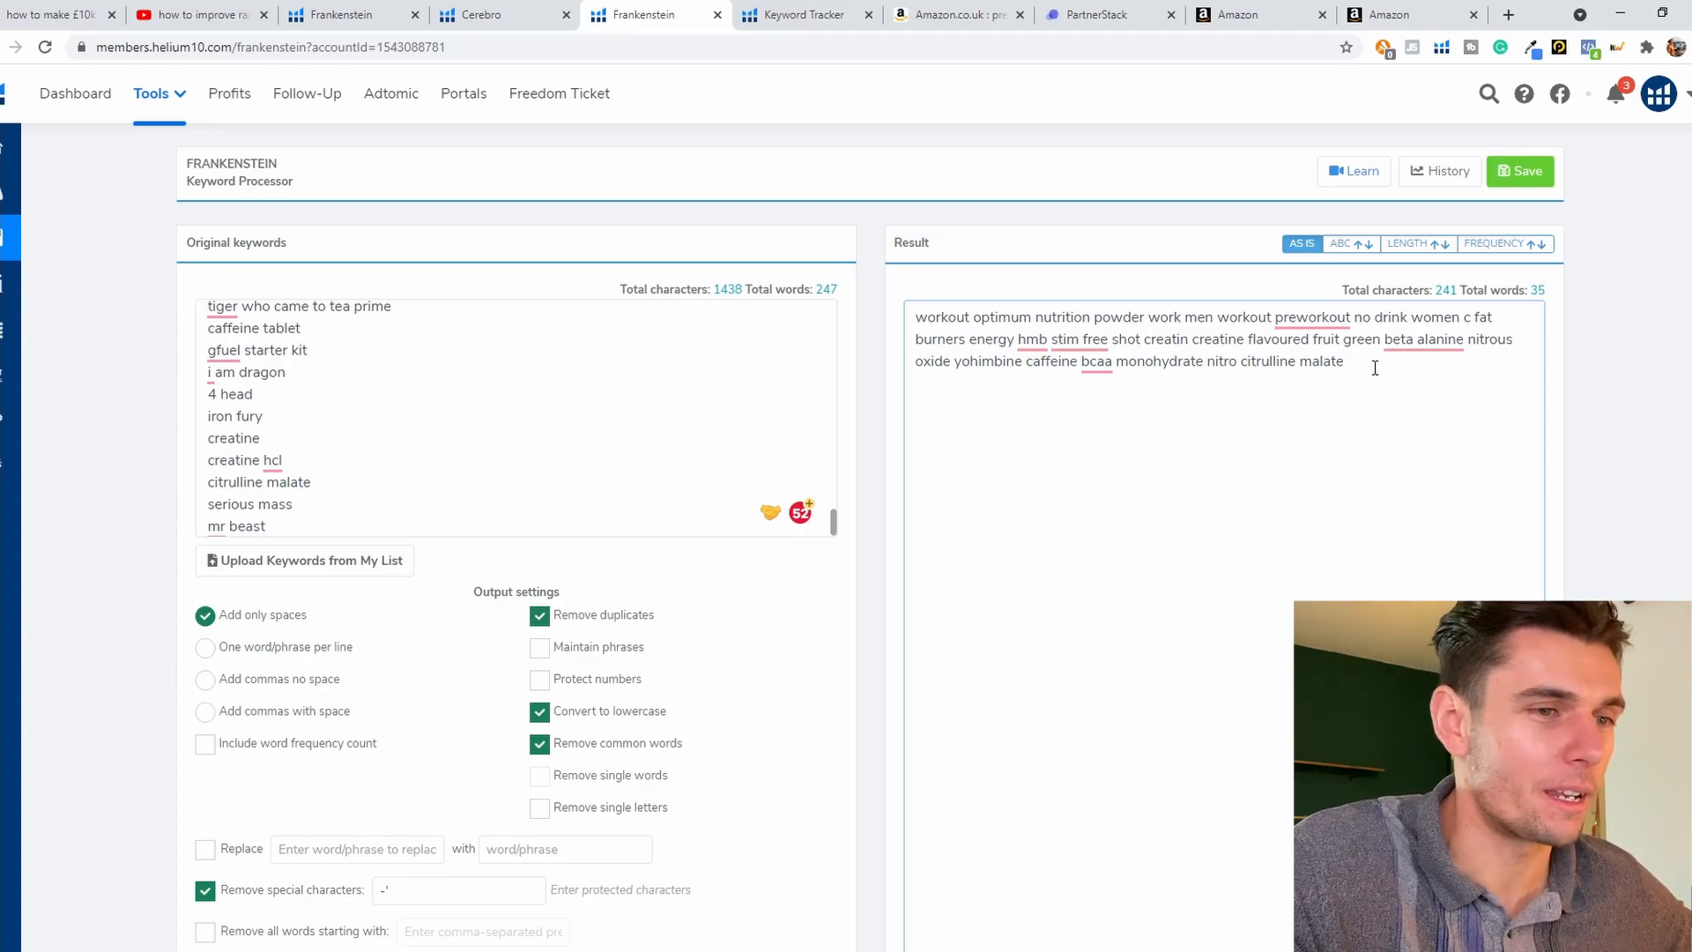
Step: Copy the trimmed keyword result into the listing's Search Terms in Seller Central and add two more platinum-keywords fields
drag(1375, 367, 863, 314)
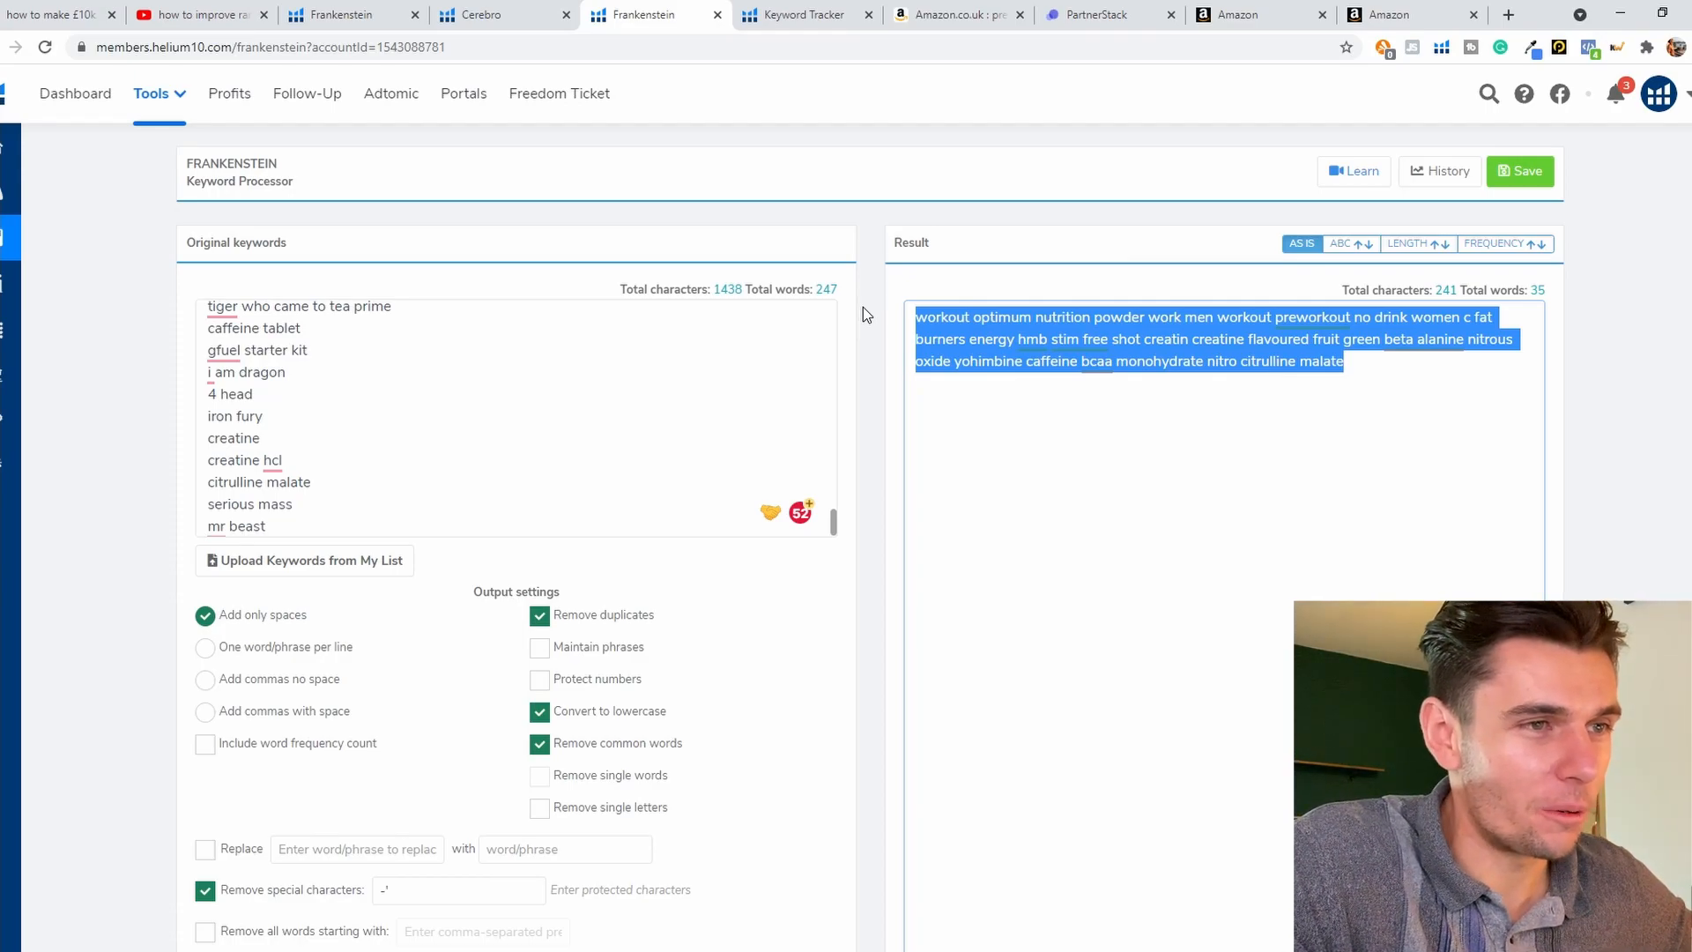
click(1355, 8)
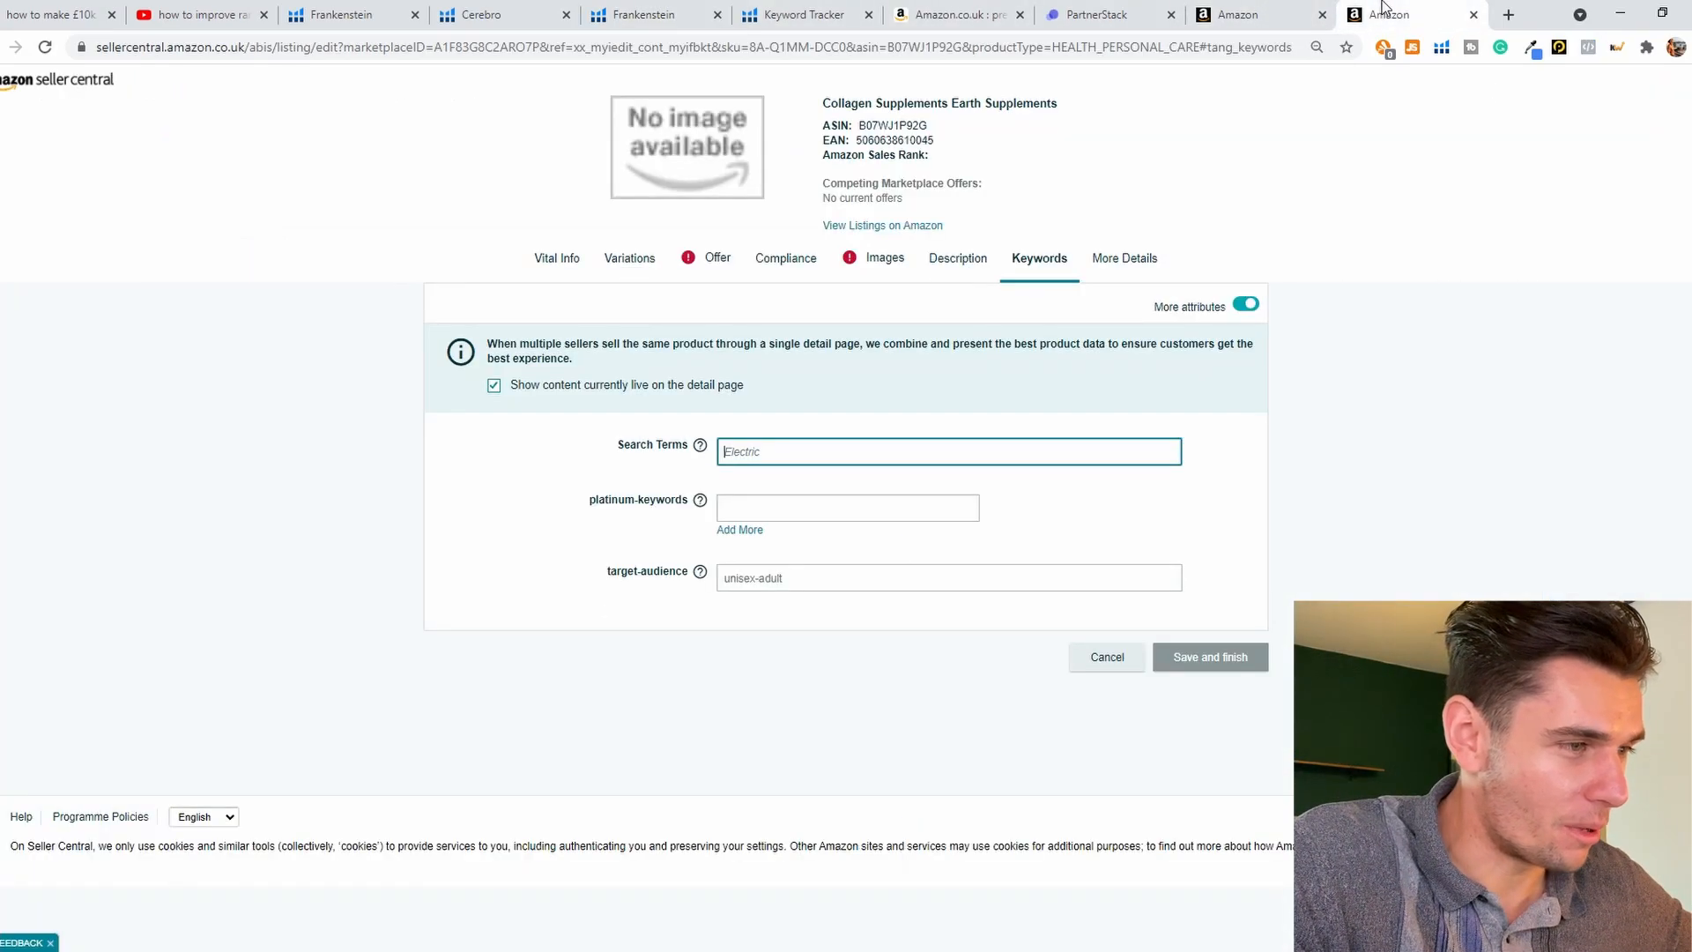
click(768, 454)
key(ctrl+v)
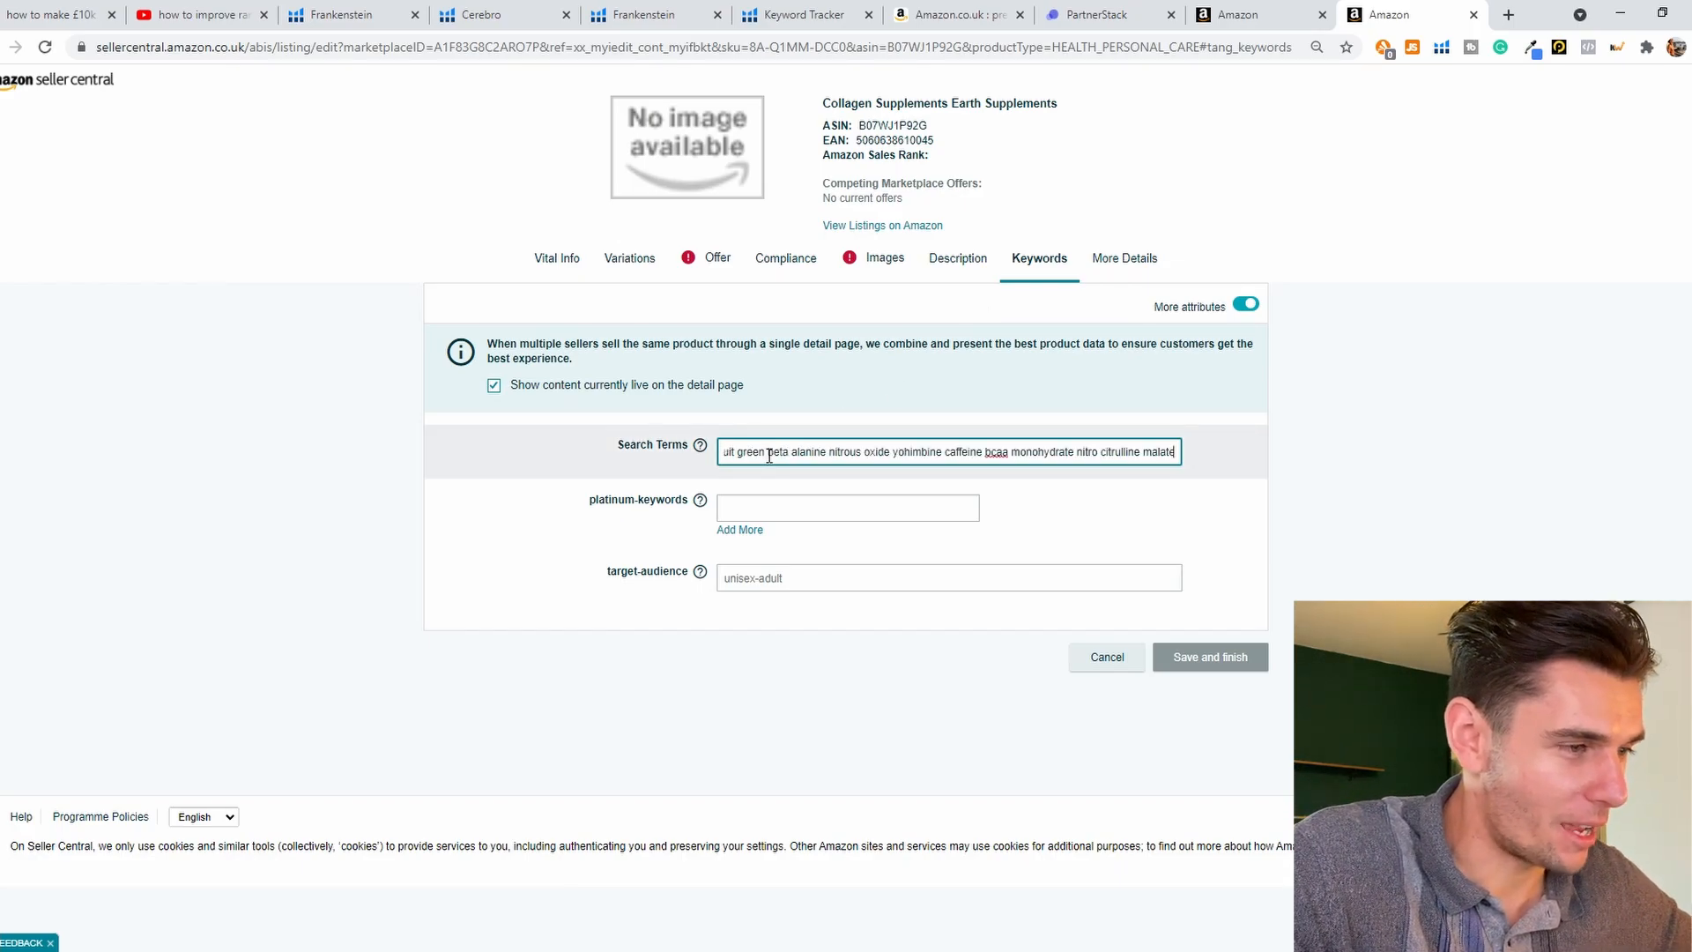
key(Tab)
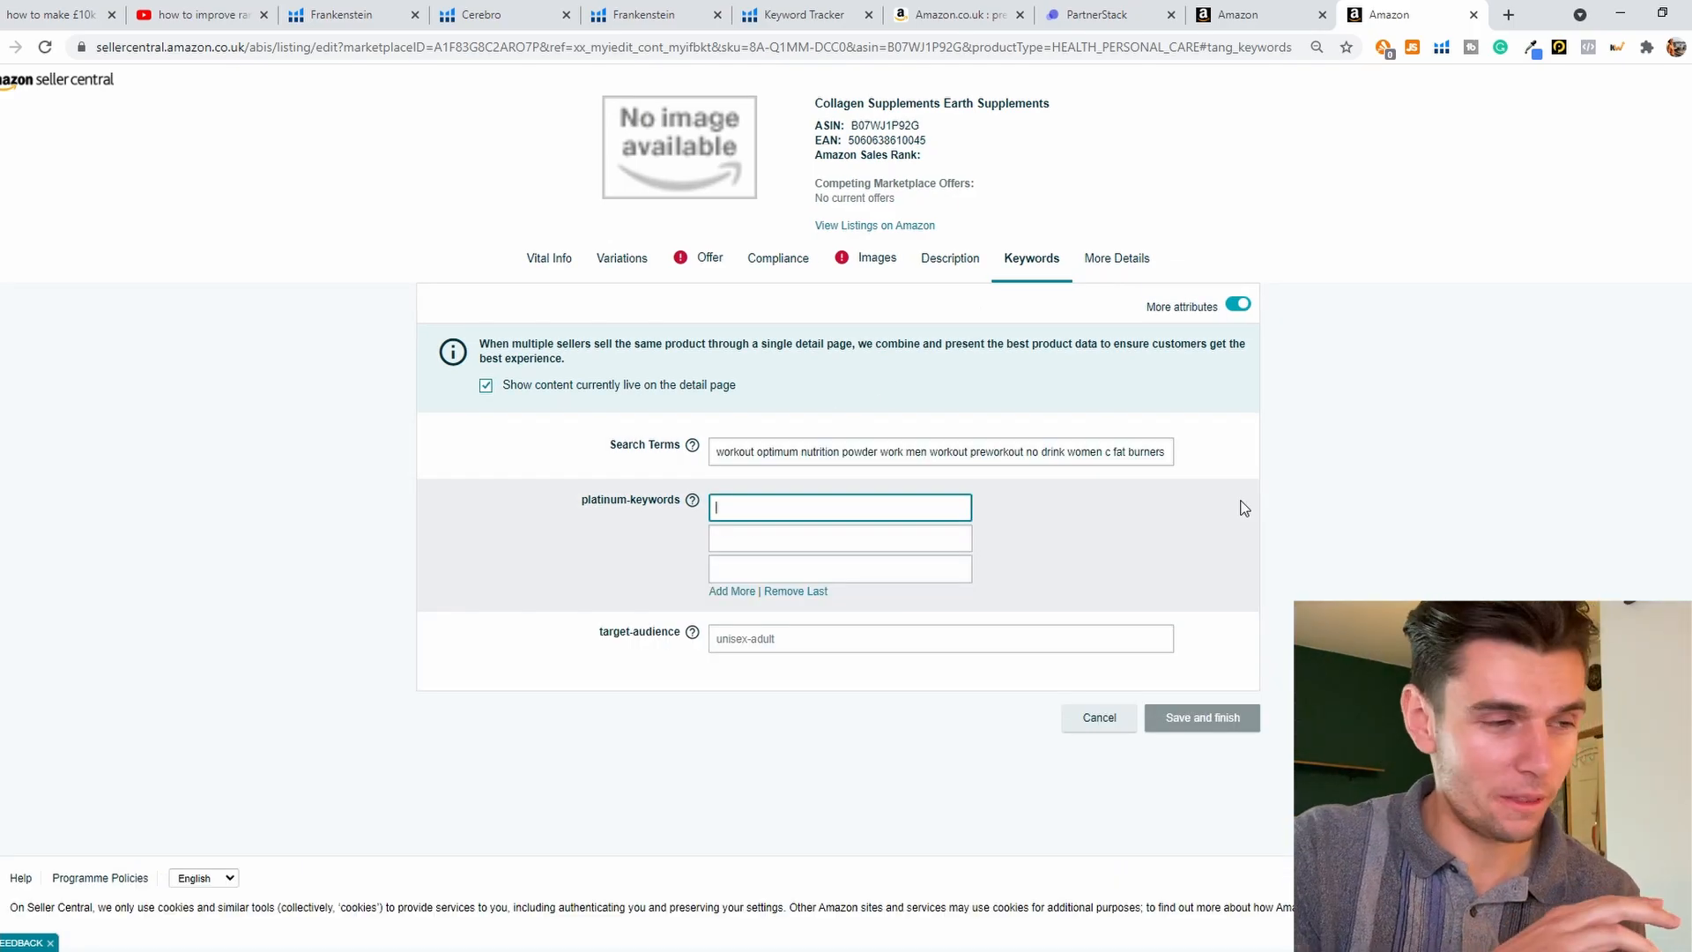
mouse_move(692, 502)
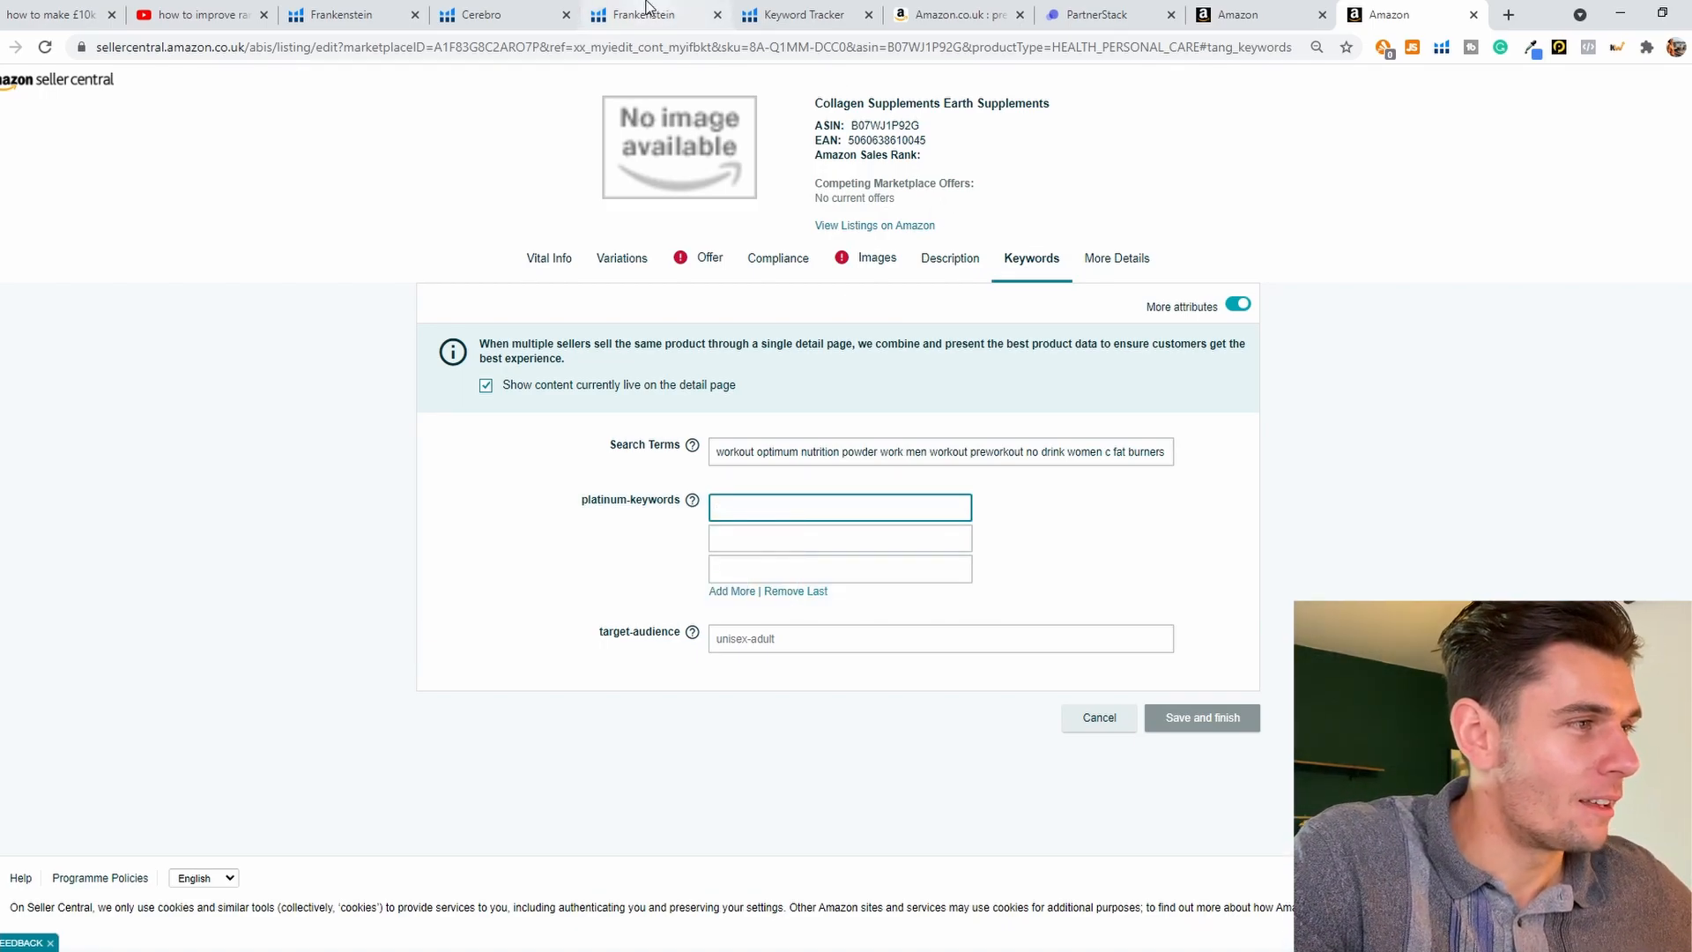
Step: Look back at the filtered Cerebro keywords and open the Keyword Tracker for the cut throat razor kit
click(494, 14)
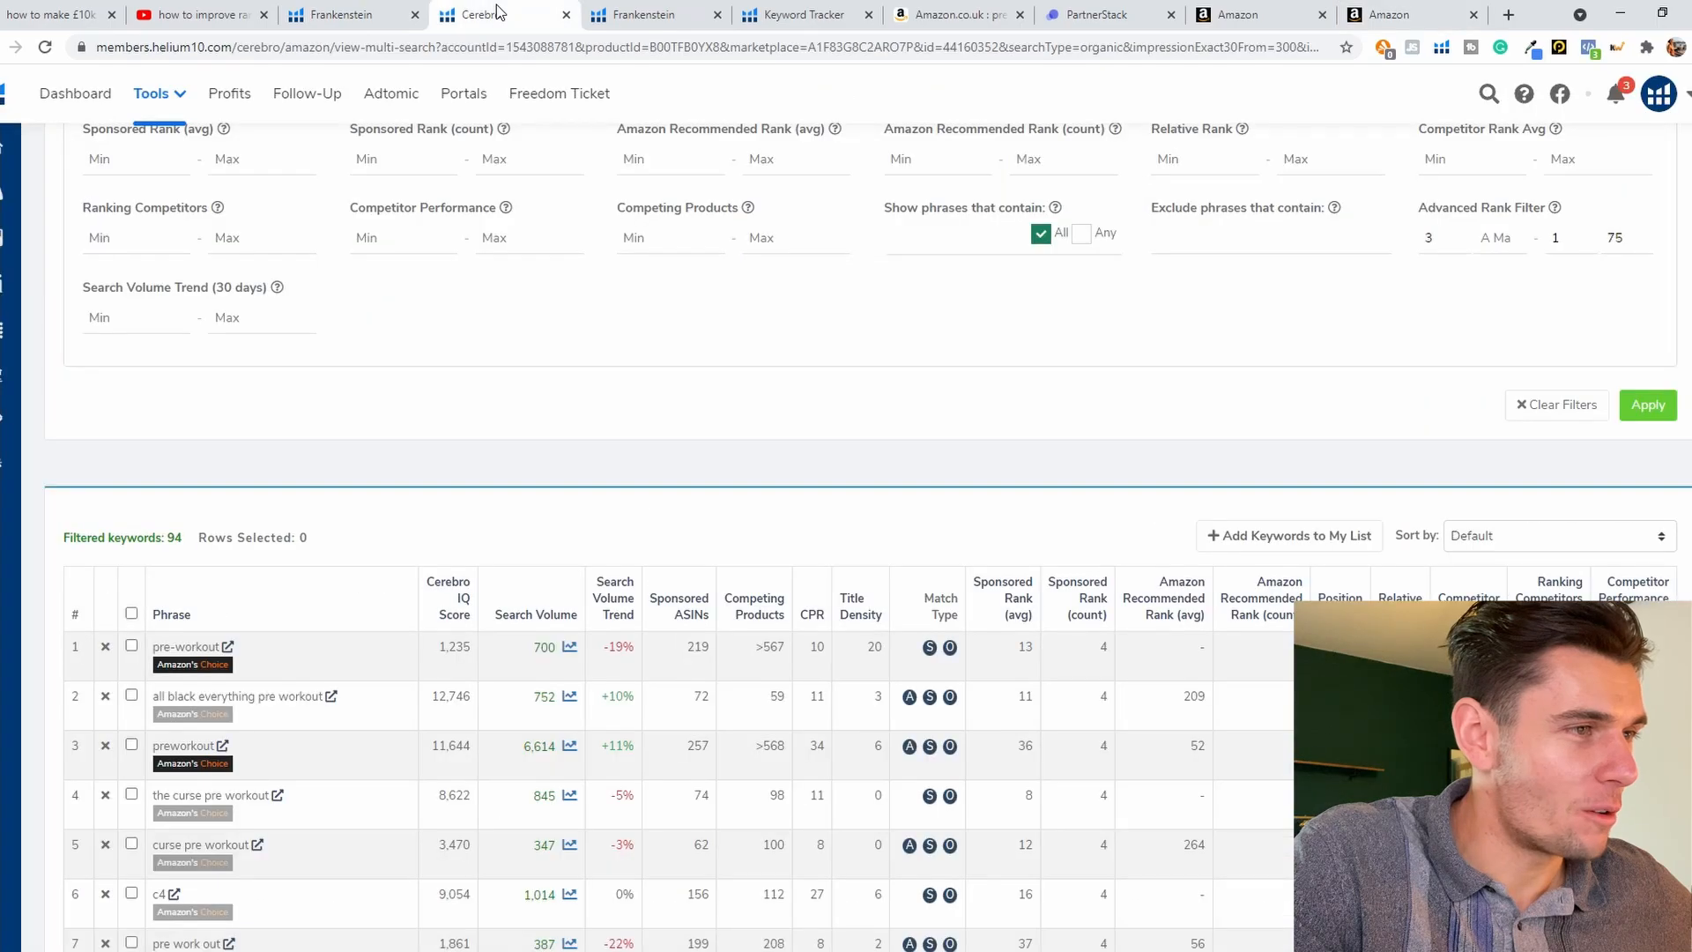
click(798, 12)
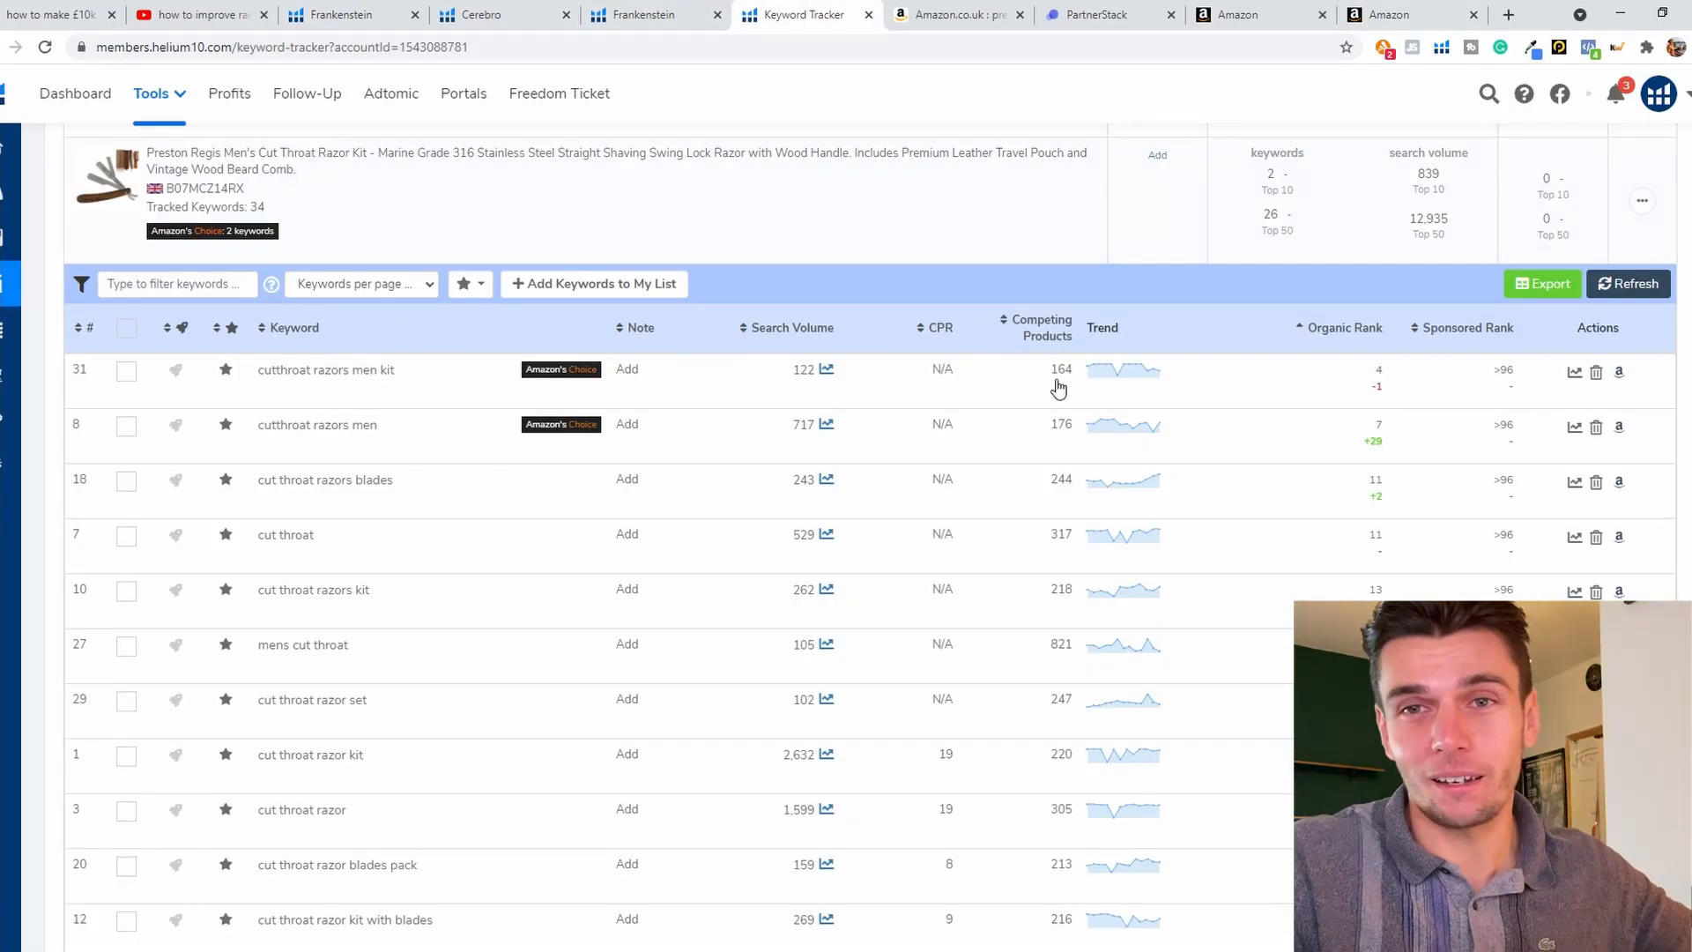